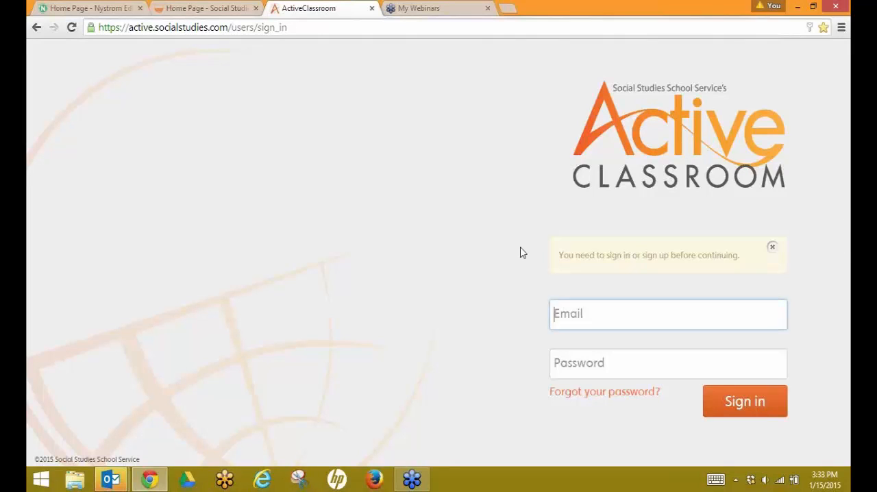
Step: Sign in to Active Classroom with the account e-mail and password
text(pam)
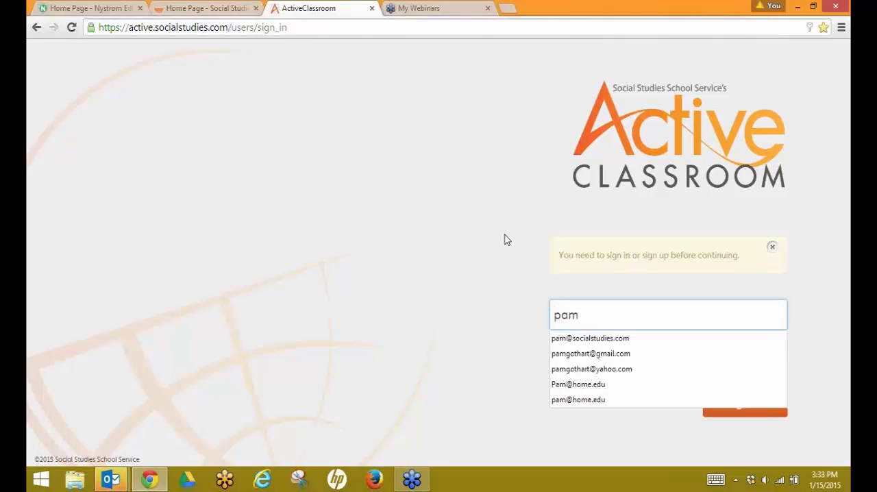
click(568, 353)
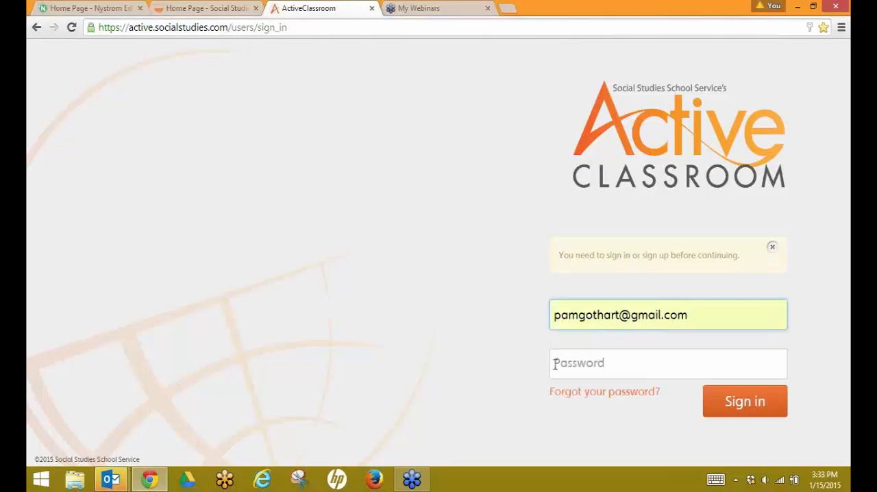
click(555, 365)
text(••••)
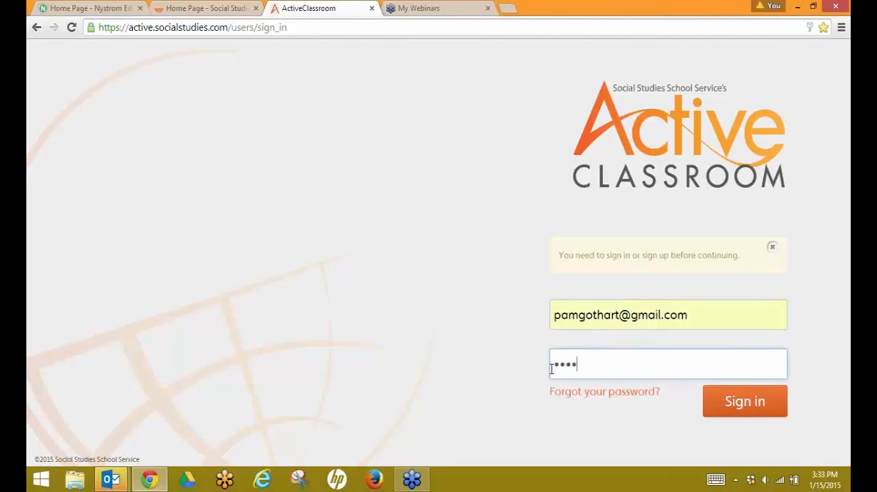
text(••••••••)
key(Return)
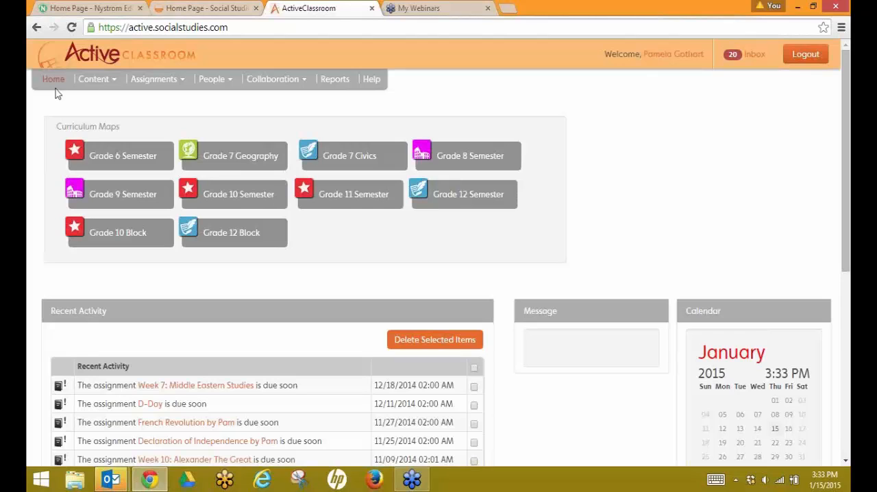
Step: Open the Add/Organize Students page and create a new student class named Webinar Class
click(229, 83)
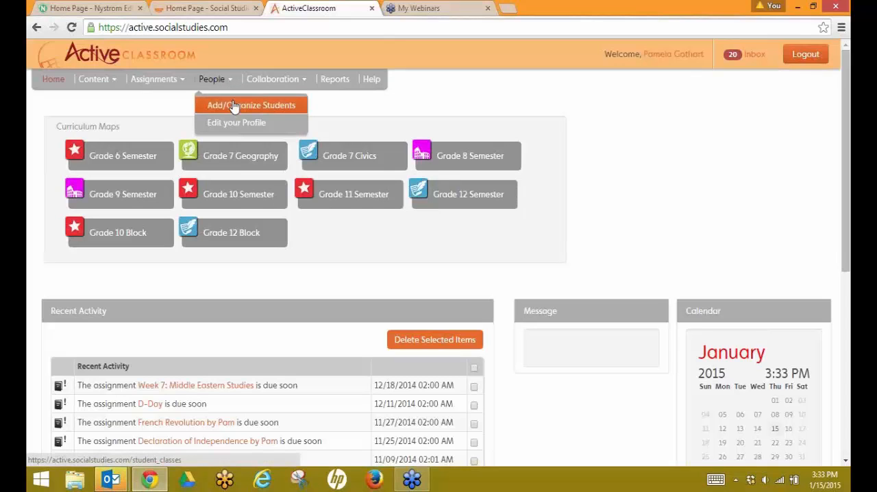
click(233, 107)
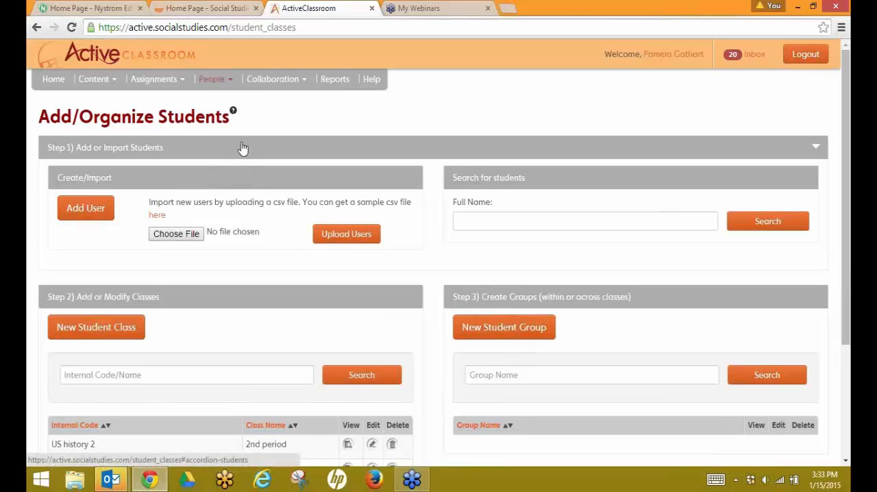
scroll(242, 147, down, 2)
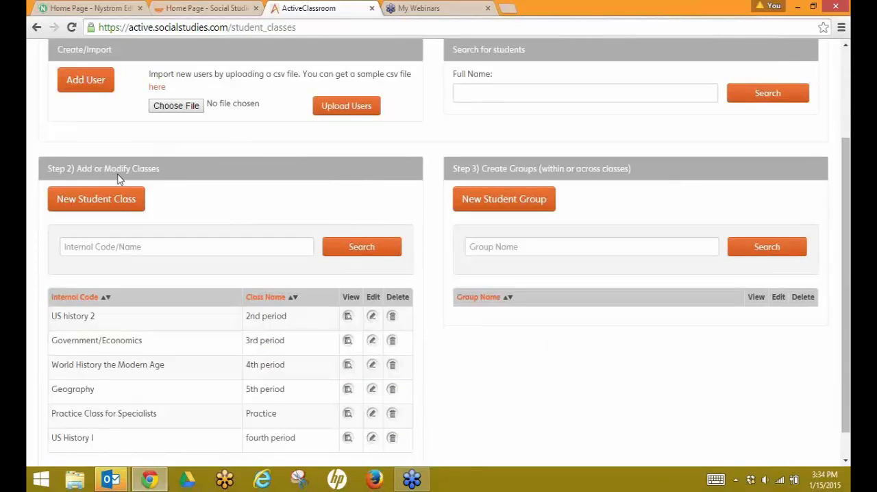
click(76, 205)
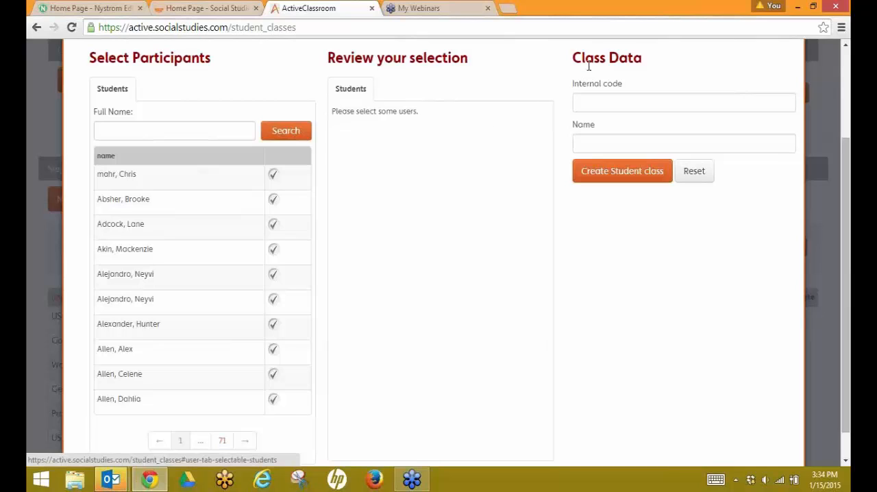
click(589, 145)
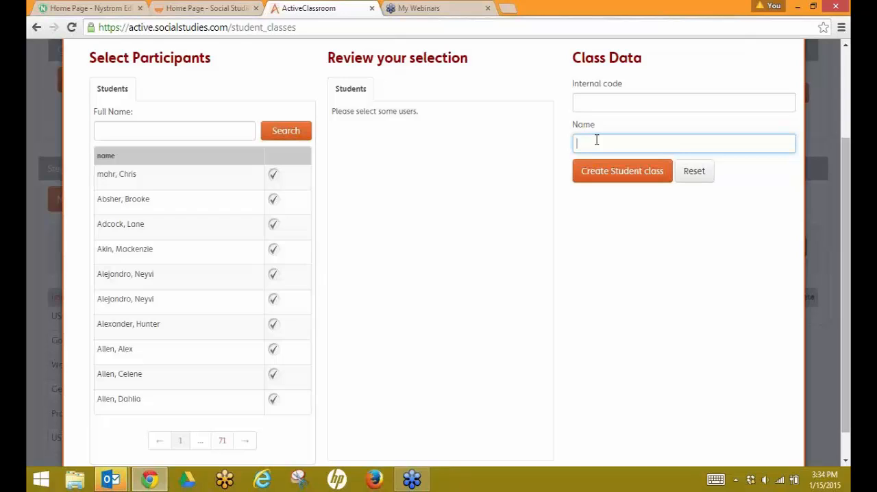
text(Webinar Class)
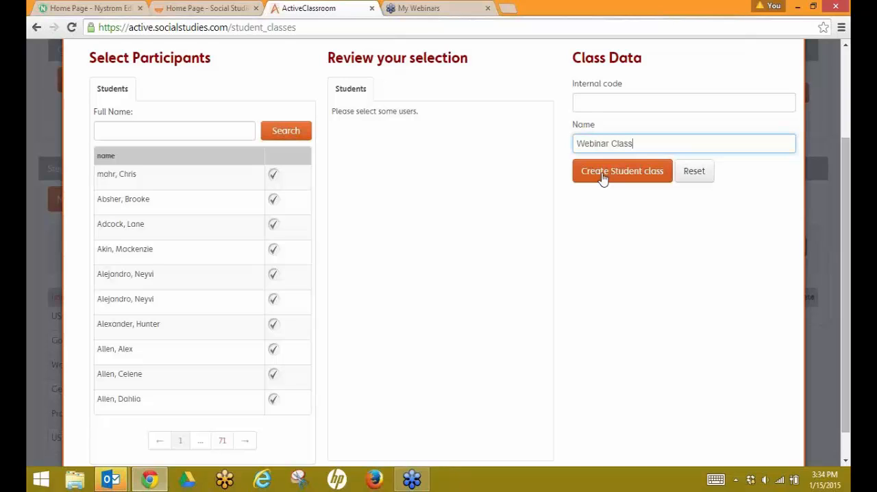
click(601, 172)
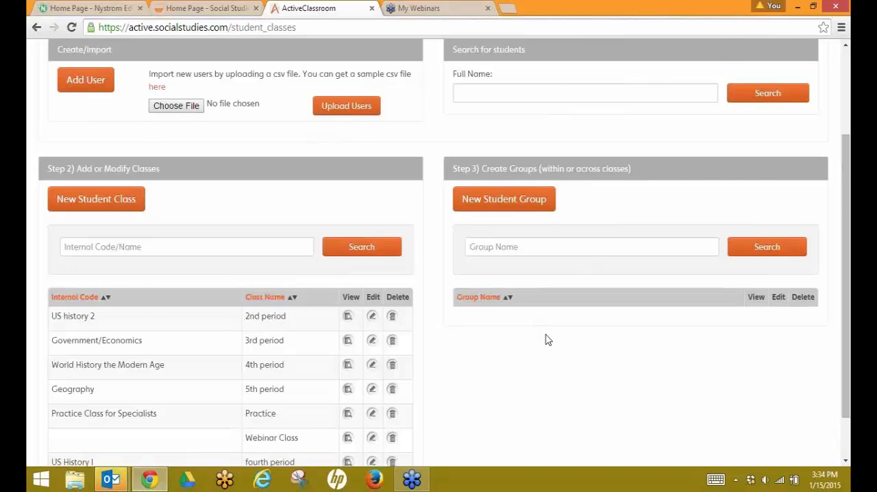
scroll(548, 340, down, 2)
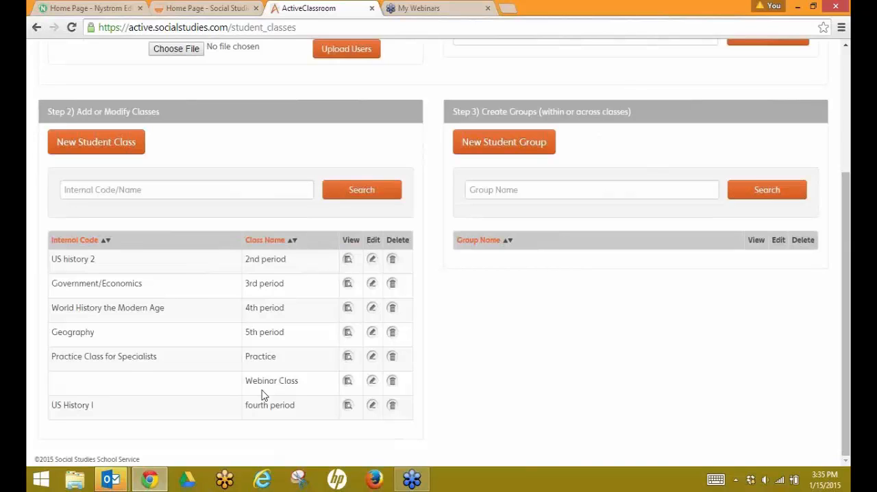
click(121, 147)
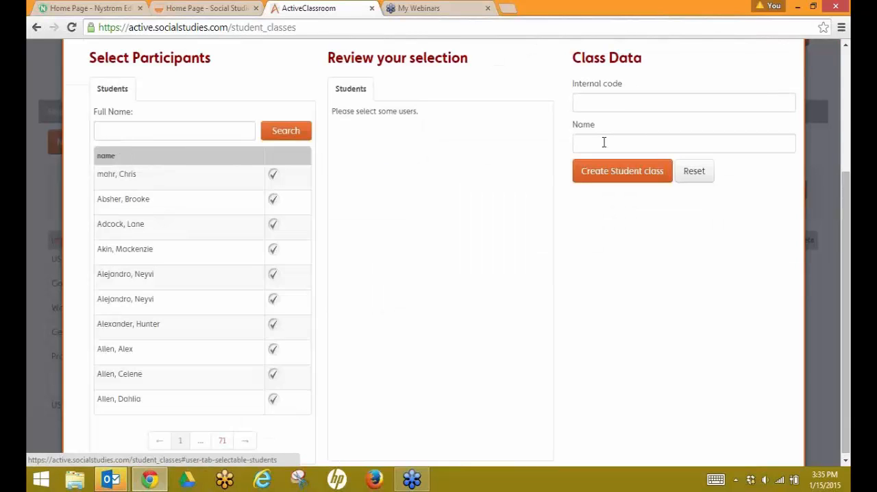
click(610, 145)
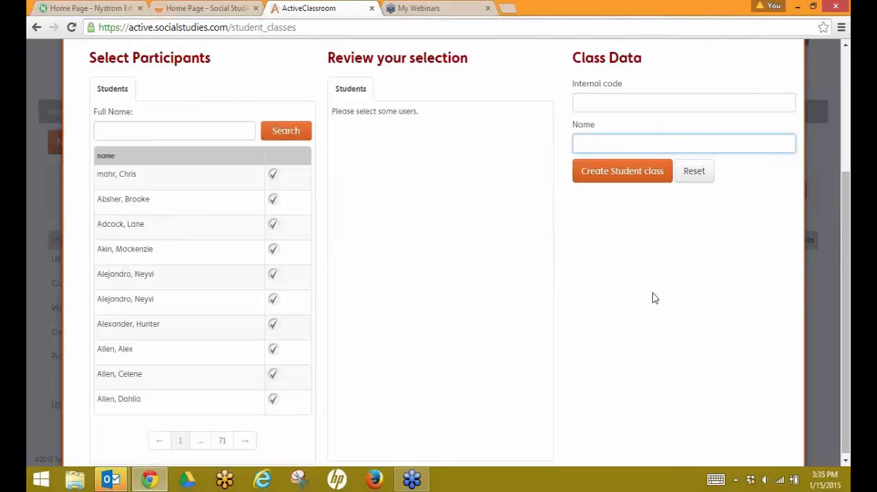
scroll(654, 298, up, 1)
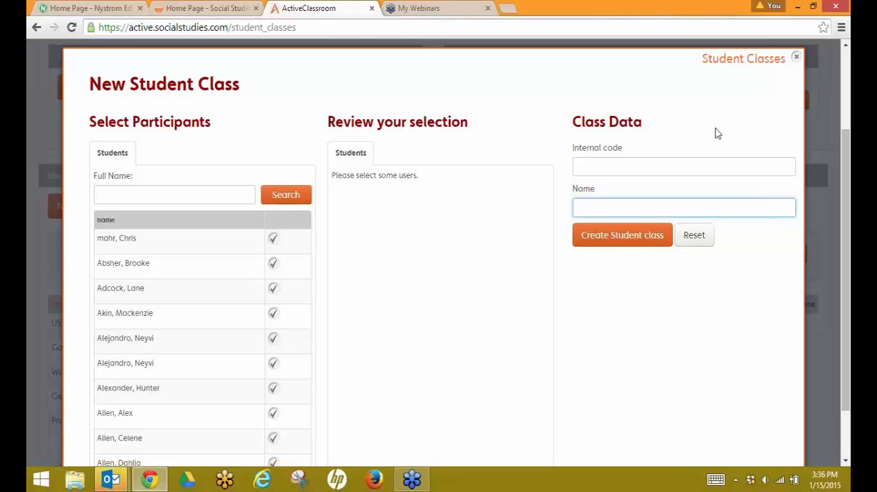
click(839, 185)
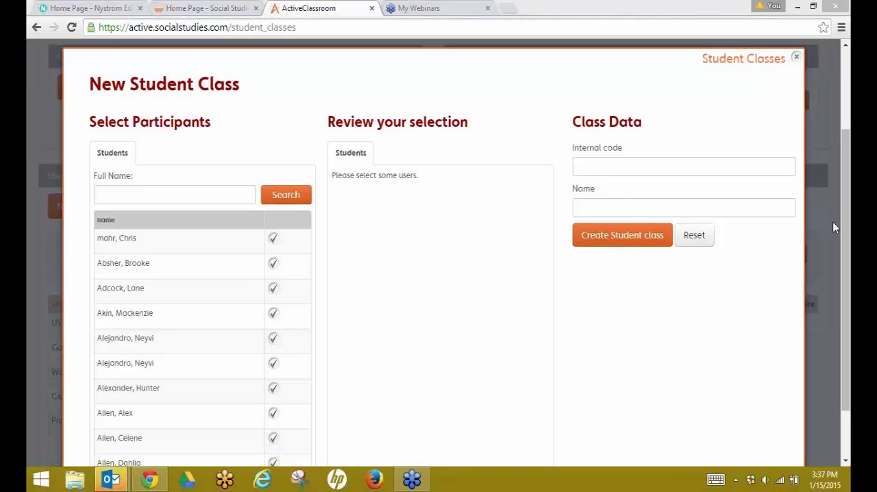
click(796, 62)
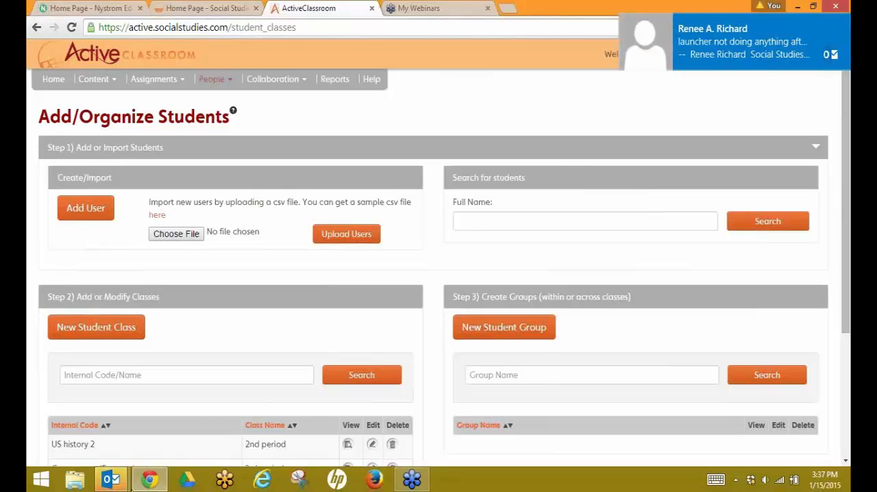
Step: Close the Outlook inbox window from its taskbar preview
mouse_move(122, 487)
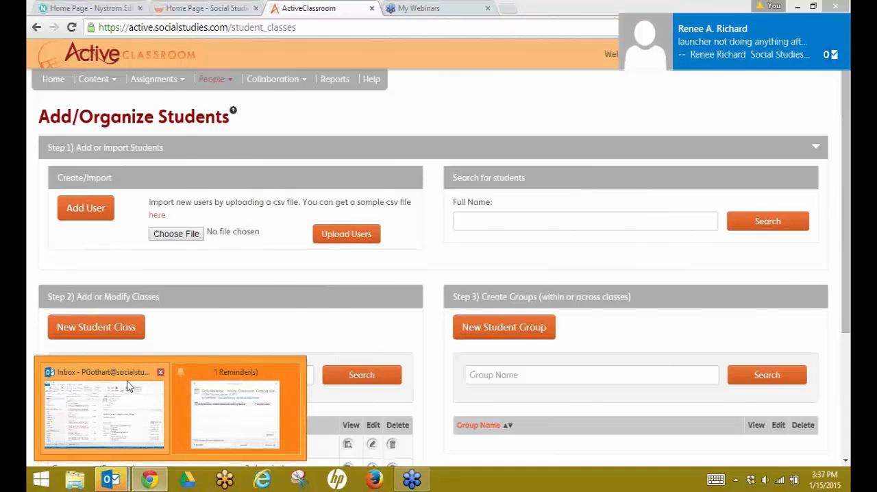
mouse_move(128, 382)
click(161, 374)
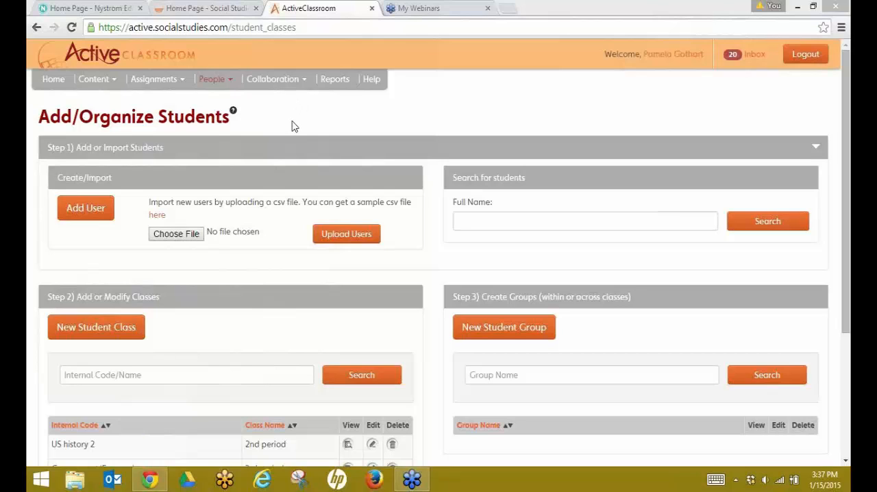
Step: Open your profile editor and select the Student's Registration URL link
click(223, 86)
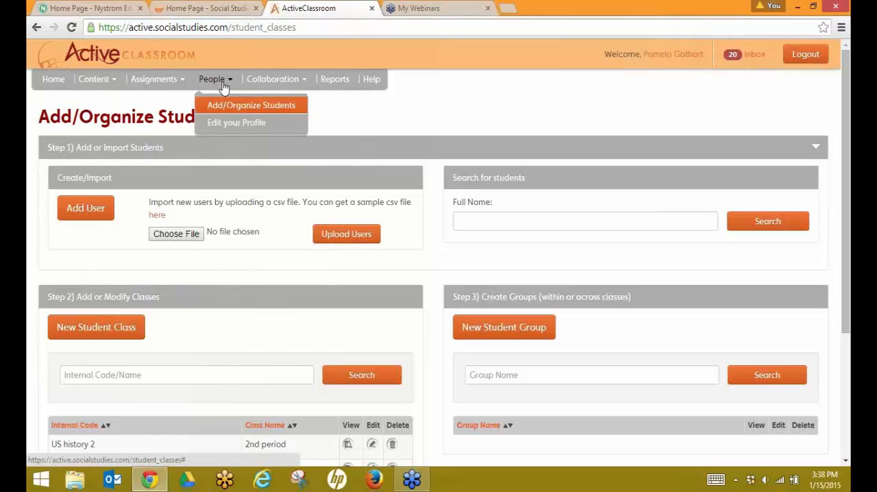
click(231, 130)
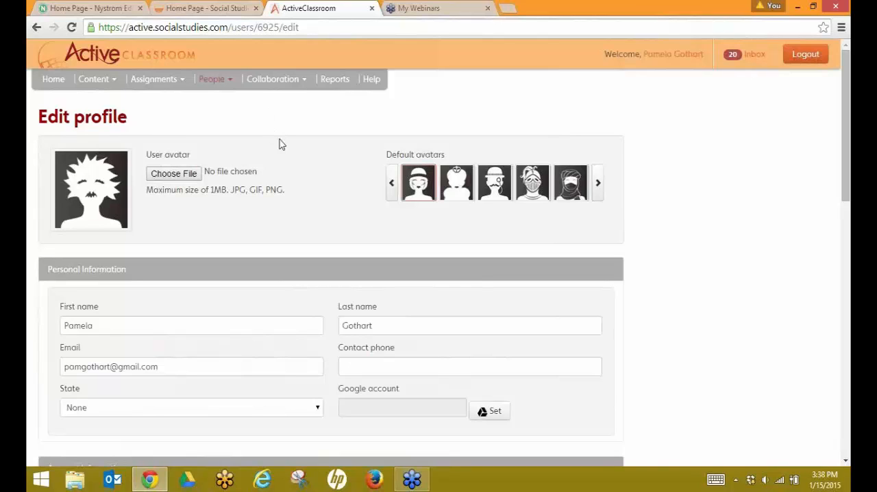
scroll(286, 147, down, 3)
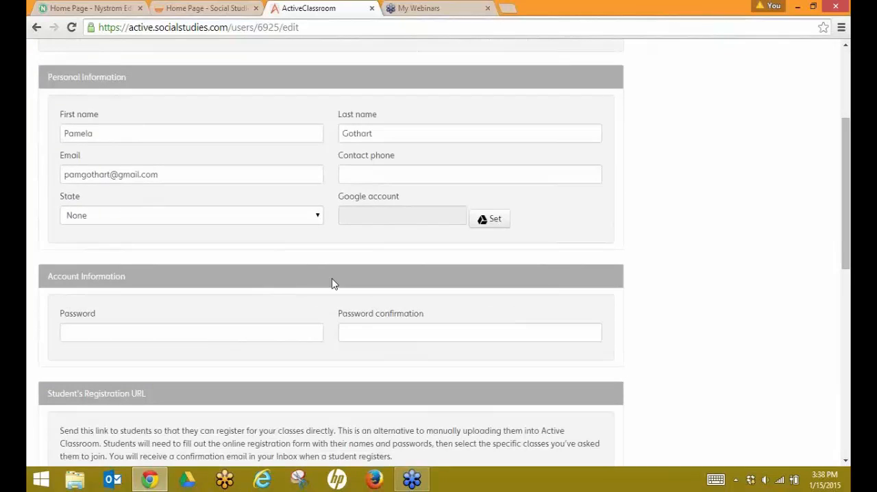
scroll(332, 283, down, 2)
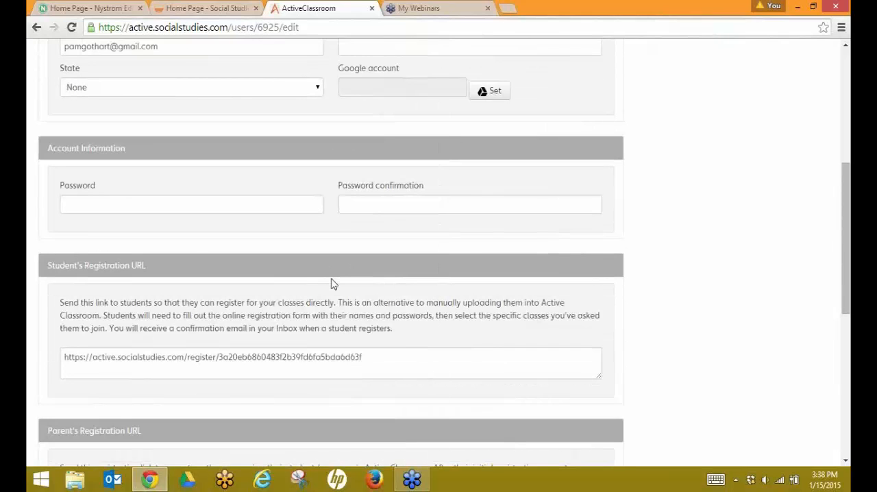
scroll(328, 283, down, 1)
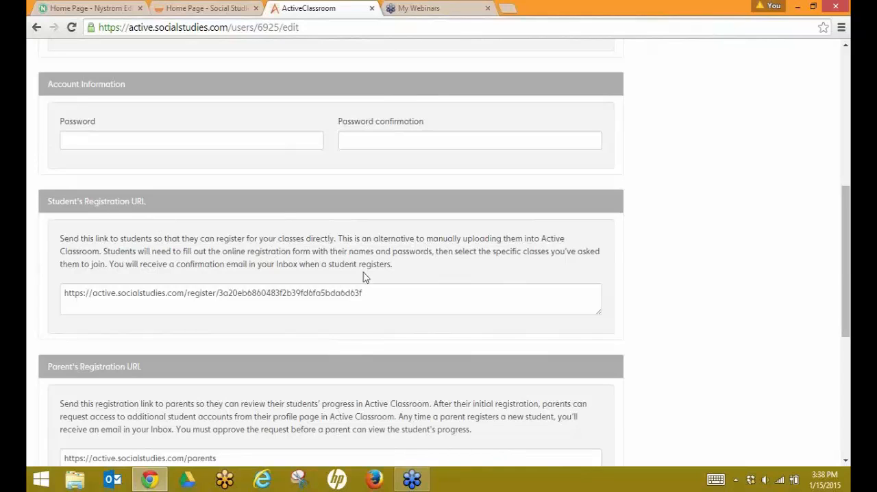
click(376, 290)
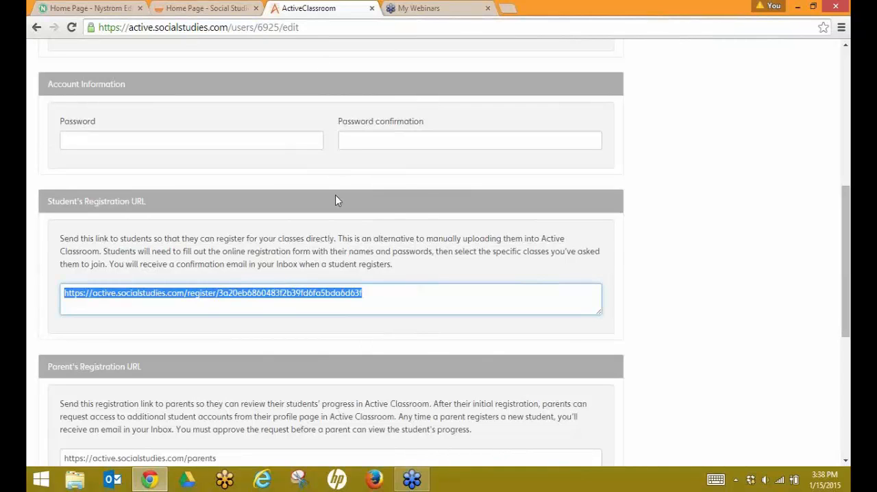
Step: Return to the Add/Organize Students page and open the form for adding a new user
scroll(335, 198, up, 6)
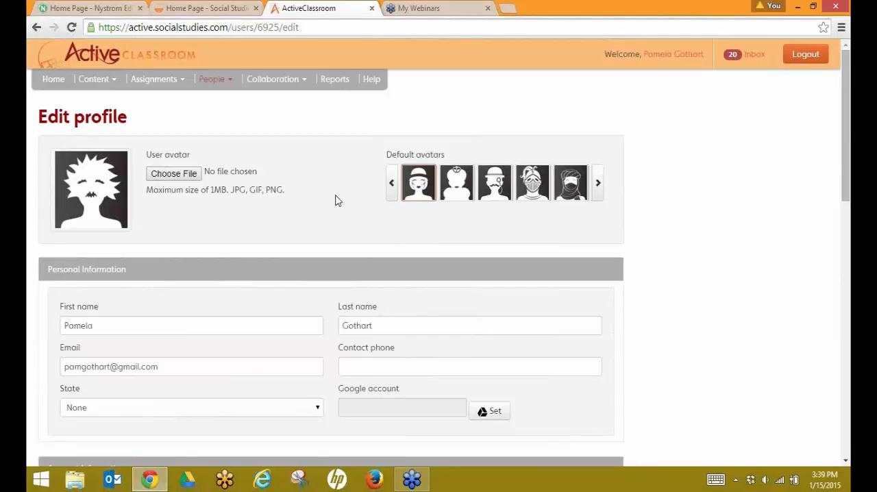
click(210, 82)
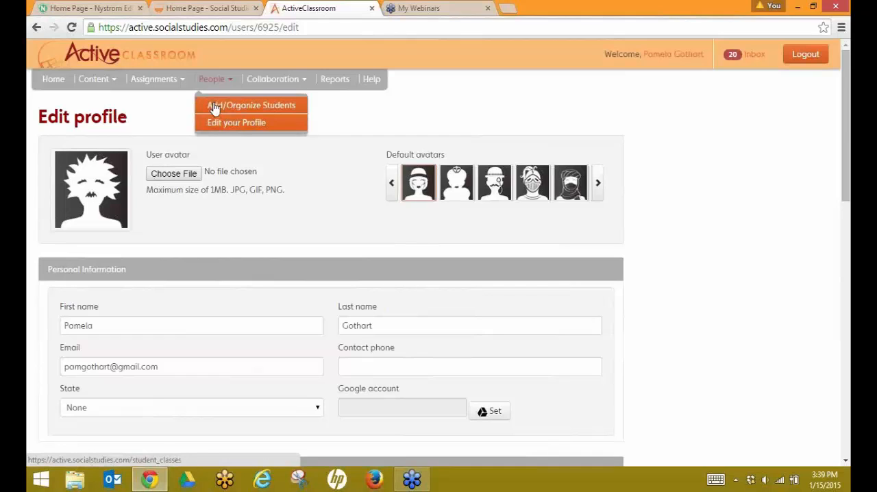
click(215, 108)
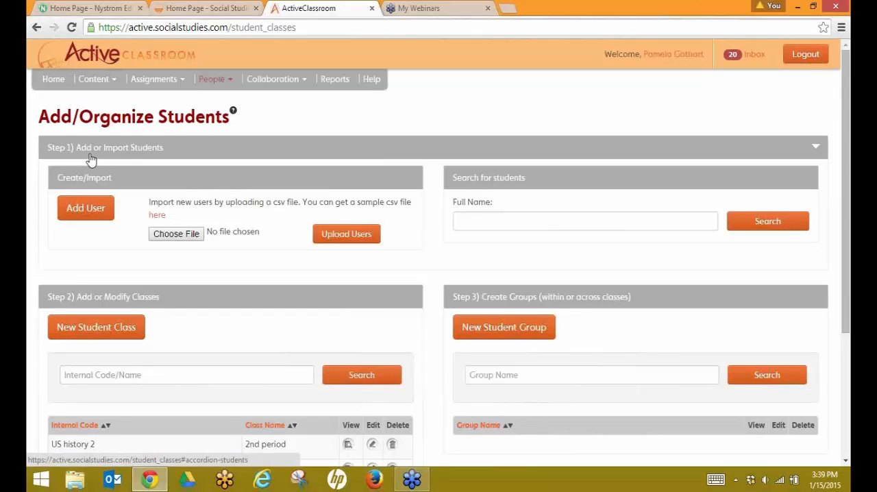
click(90, 215)
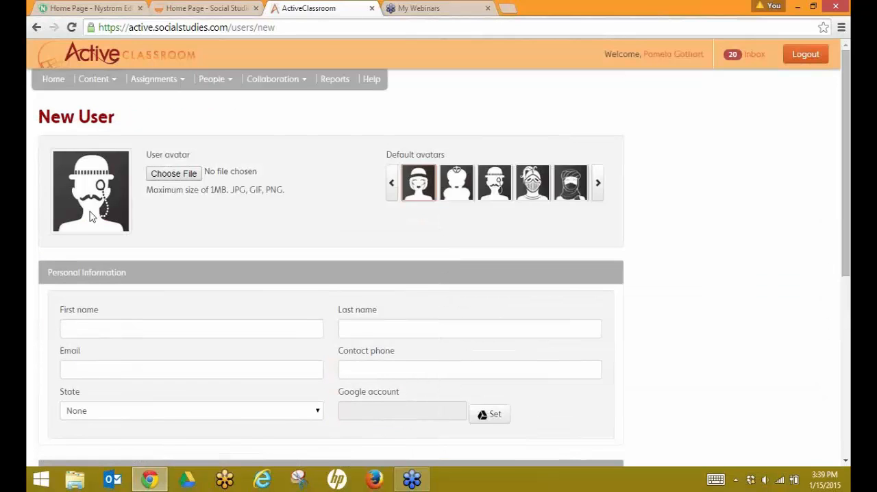
Step: Enter George as the new user's first name
scroll(151, 251, down, 2)
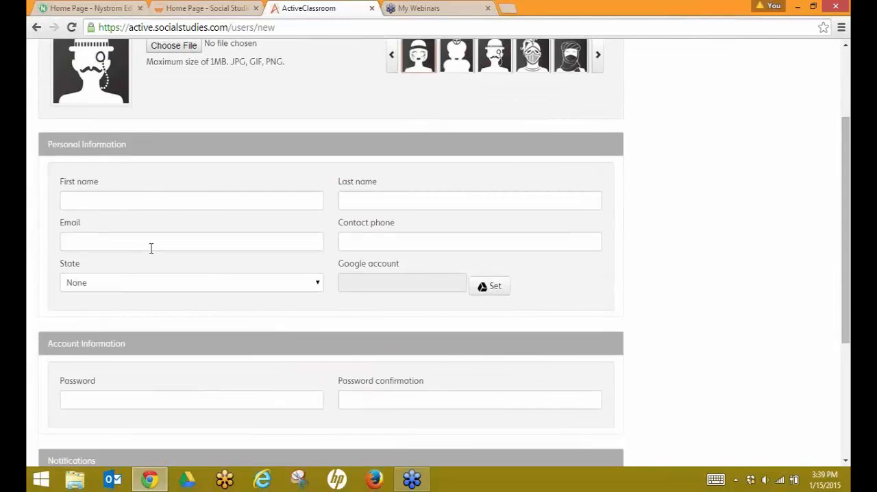
scroll(148, 250, down, 2)
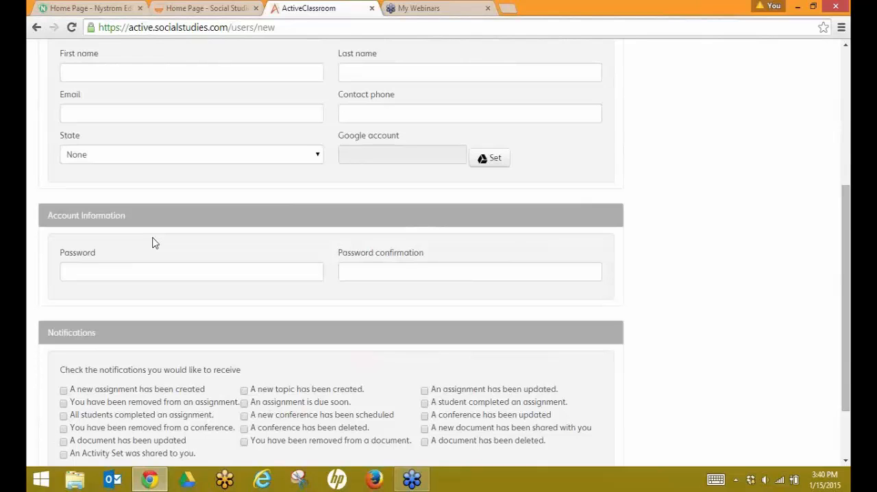
scroll(158, 250, down, 2)
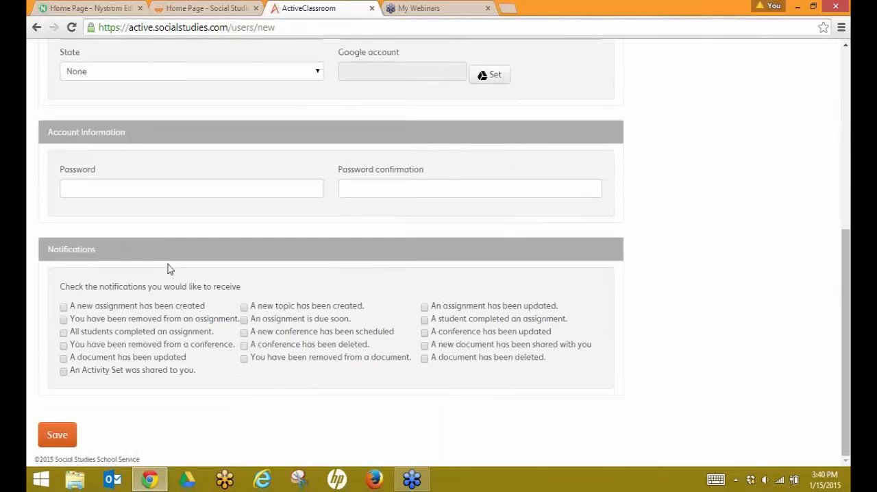
scroll(192, 182, up, 3)
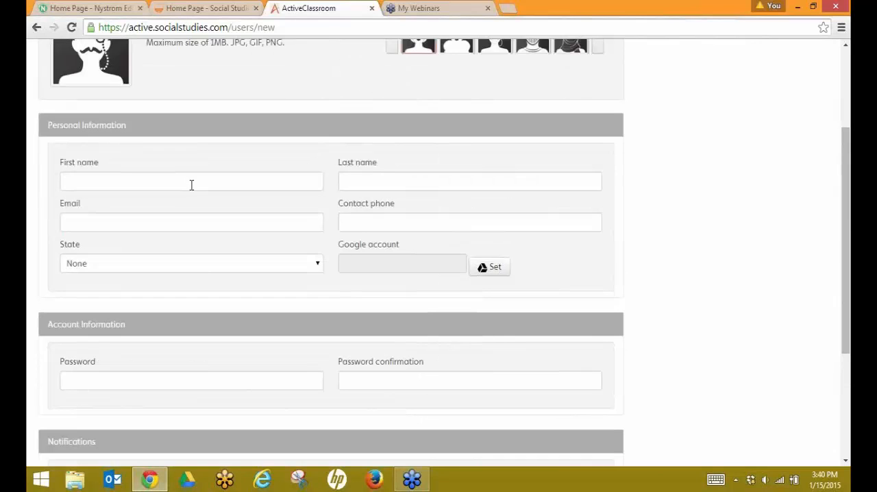
click(108, 183)
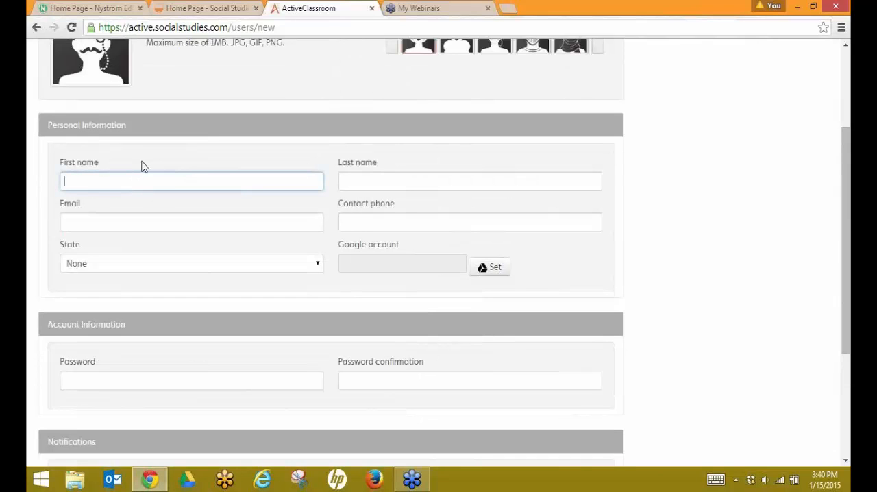
text(George)
key(Tab)
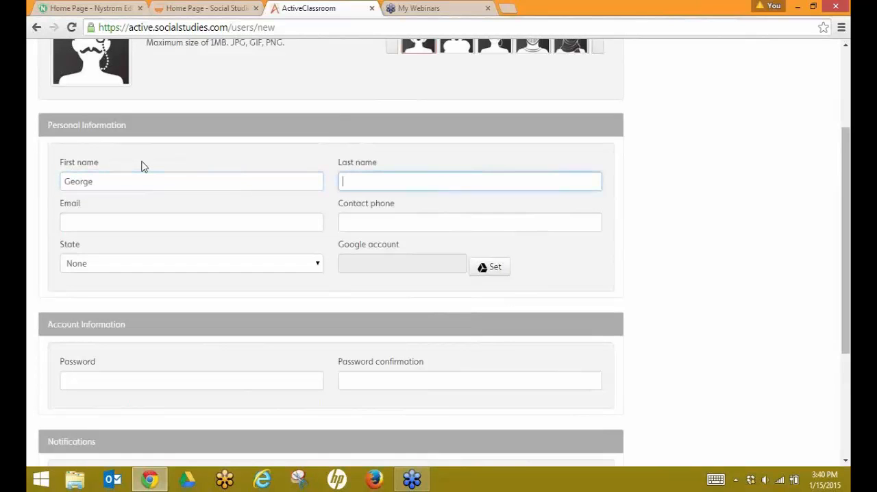
Step: Enter Washington as the new user's last name and fill in the user's e-mail address
text(Washington)
key(Tab)
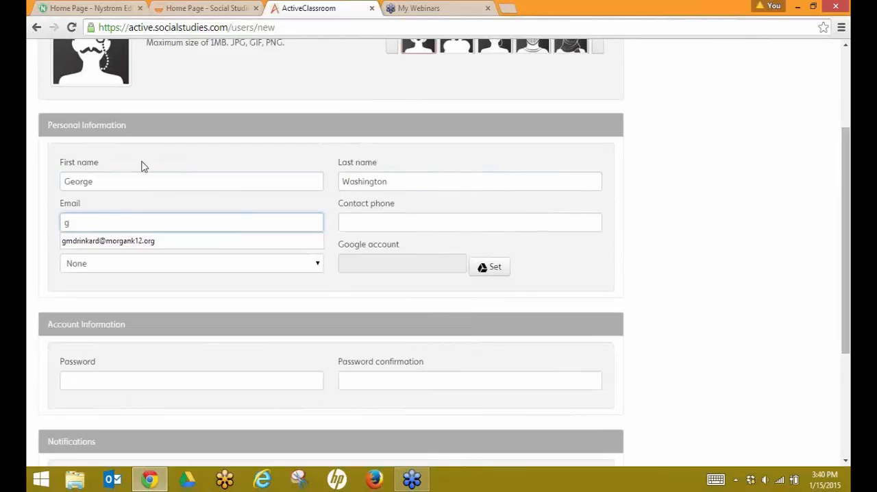
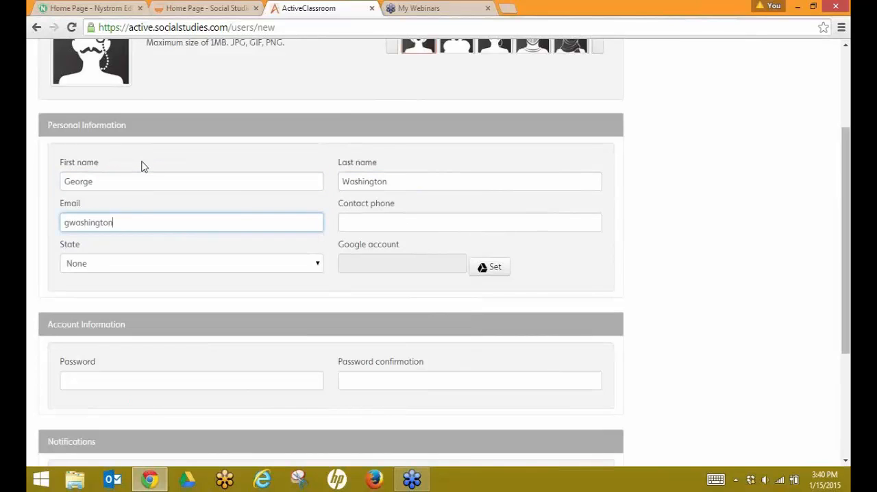
key(Tab)
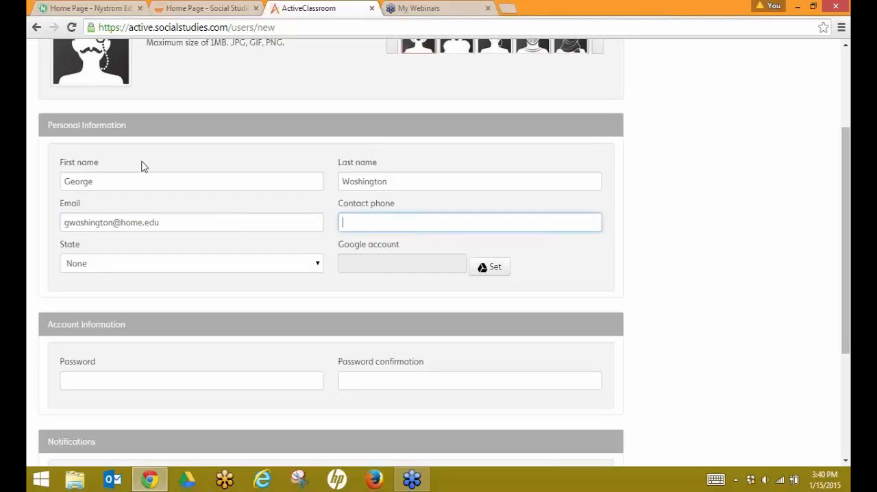
Step: Set the new user's state to AL
key(Tab)
key(a)
key(Tab)
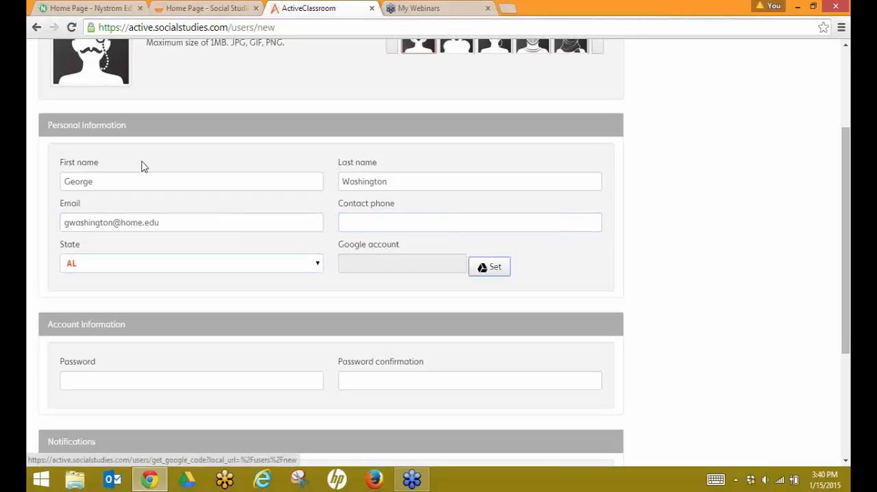
Step: Enter the account password and its confirmation for the new user
key(Tab)
text(password)
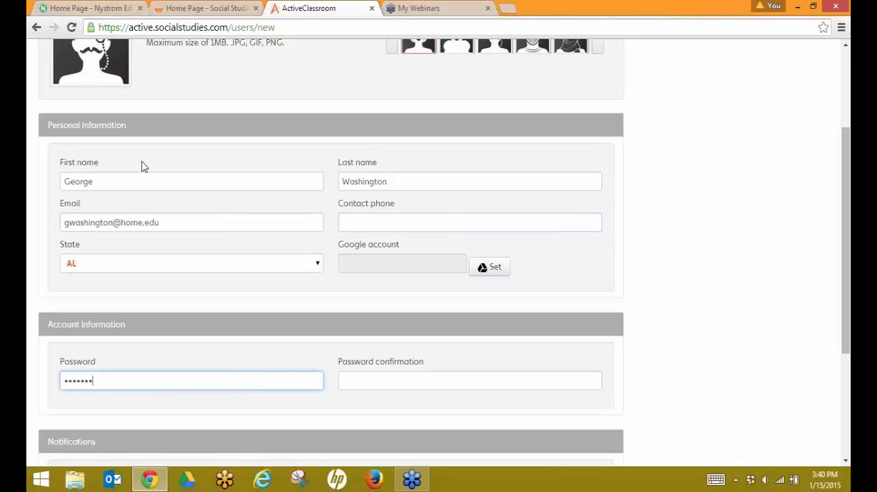
key(Tab)
text(password)
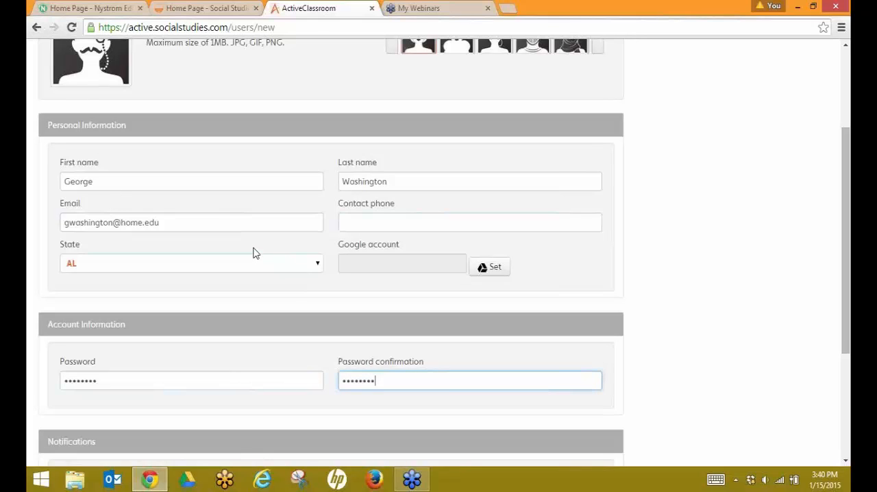
Step: Save the new user and decline the browser's offer to save the password
scroll(253, 253, down, 1)
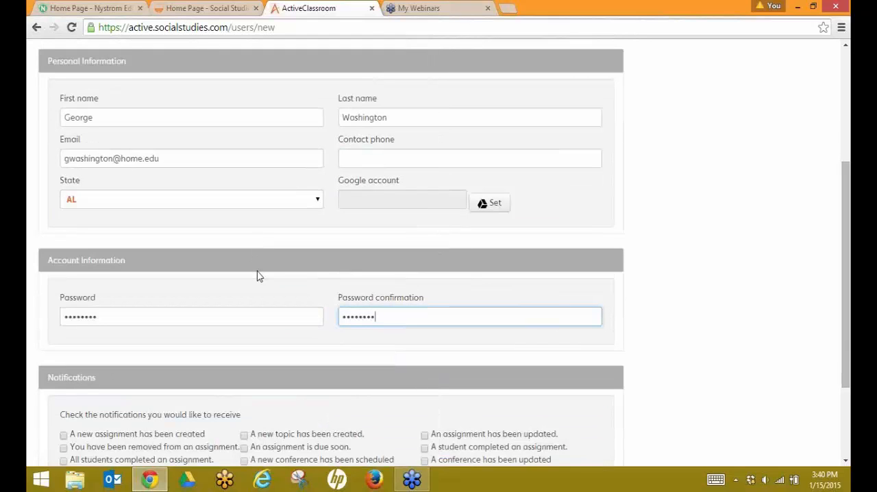
scroll(258, 276, down, 2)
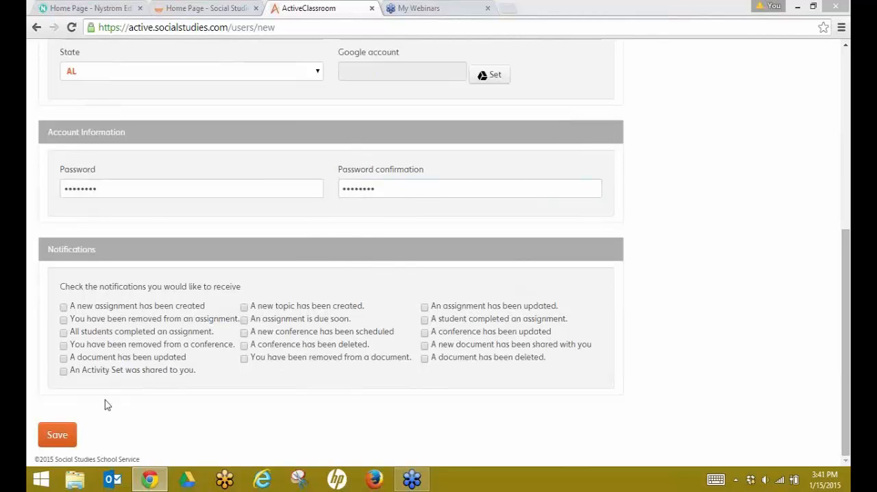
click(65, 440)
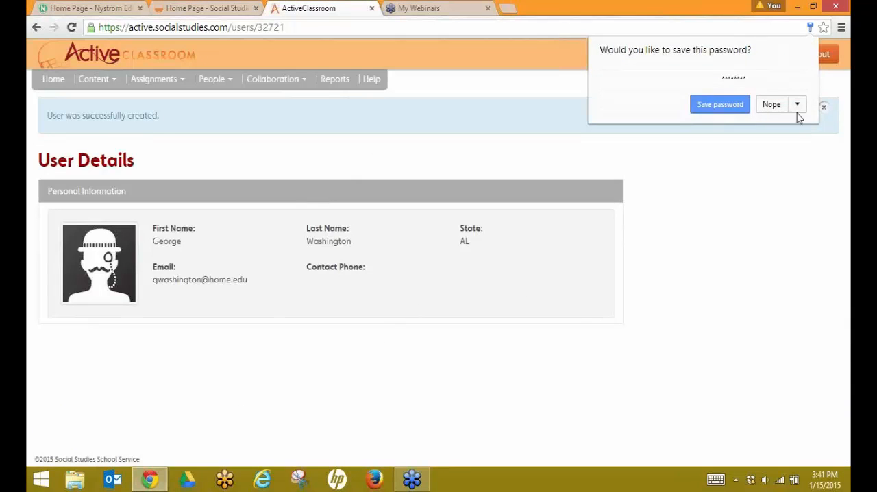
click(771, 106)
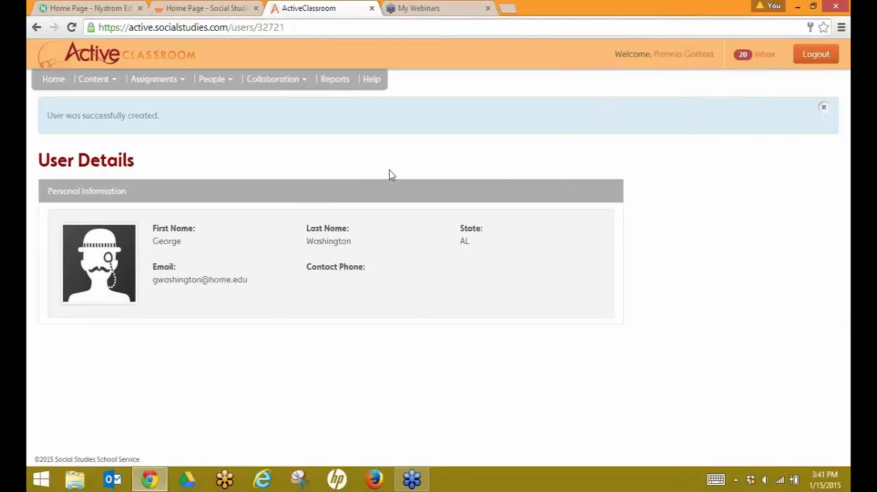
Step: Go to the Add/Organize Students page and open the Webinar Class for editing
click(215, 80)
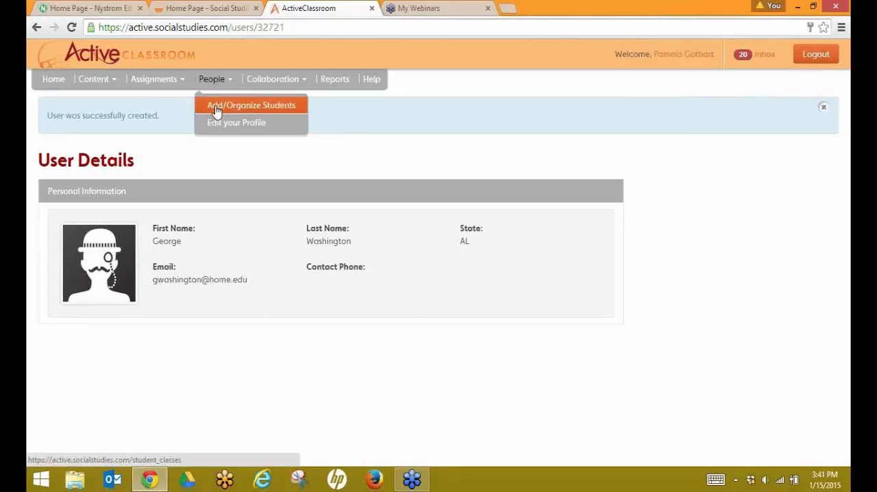
click(217, 111)
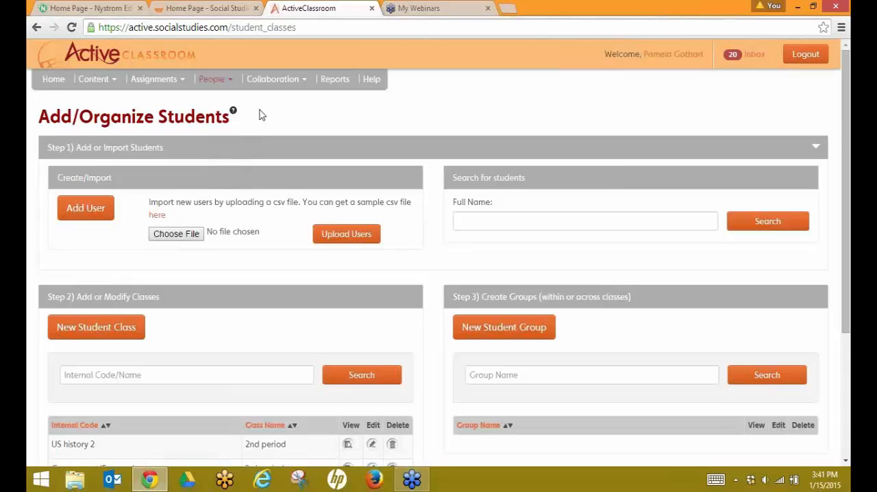
scroll(259, 115, down, 3)
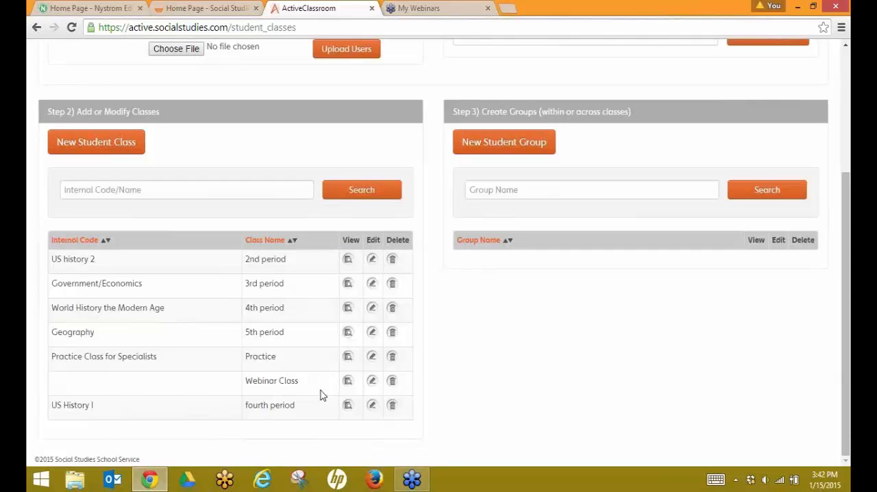
click(372, 381)
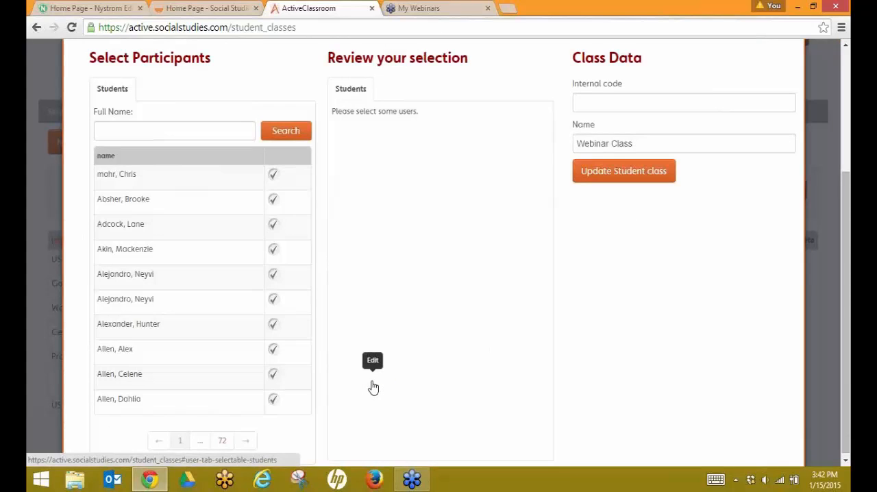
Step: Search for george washington among participants, add him to the Webinar Class, and update the class
click(149, 125)
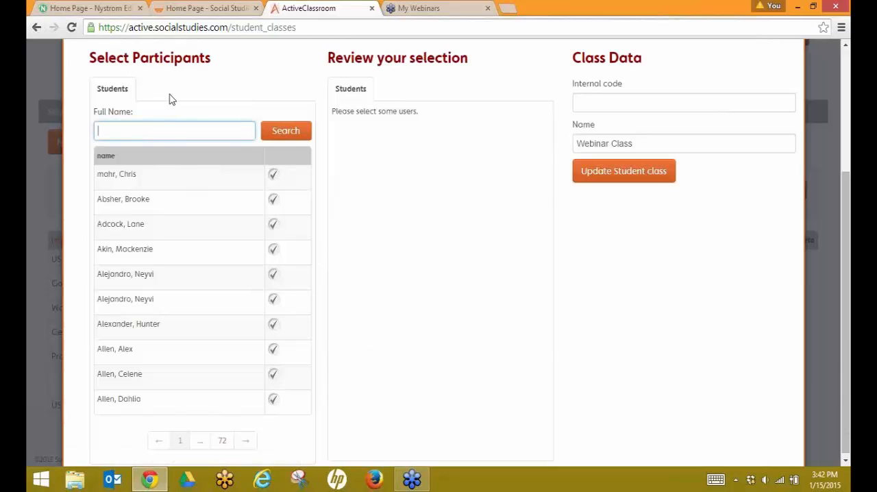
text(george washington)
key(Return)
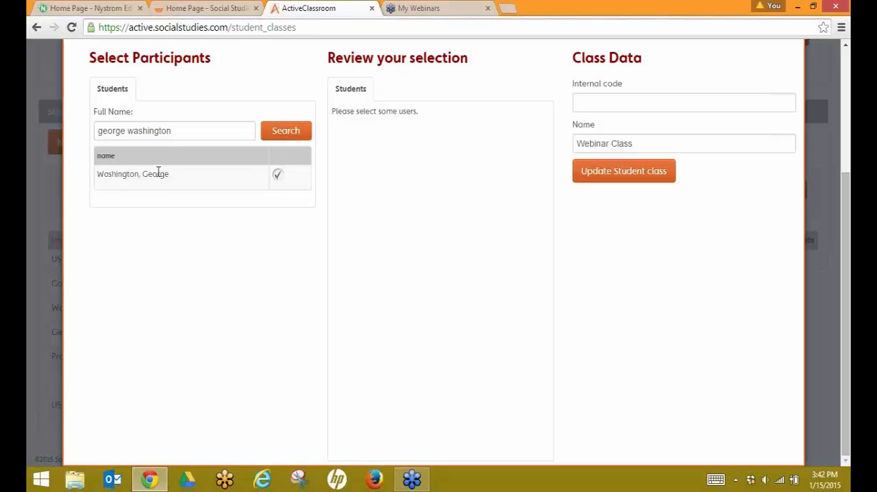
click(277, 180)
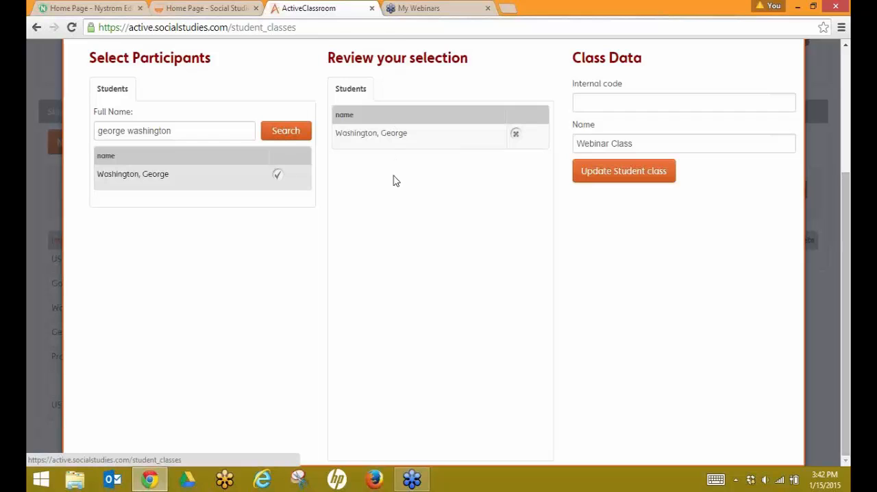
click(621, 172)
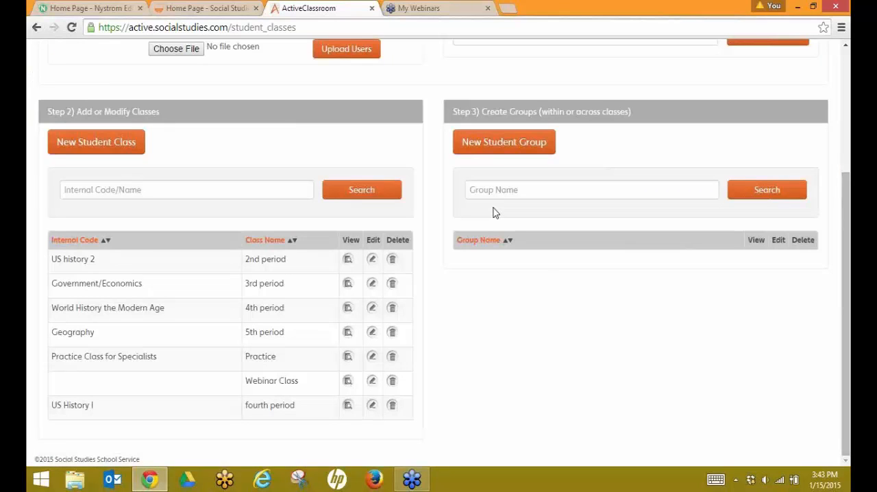
scroll(493, 209, up, 2)
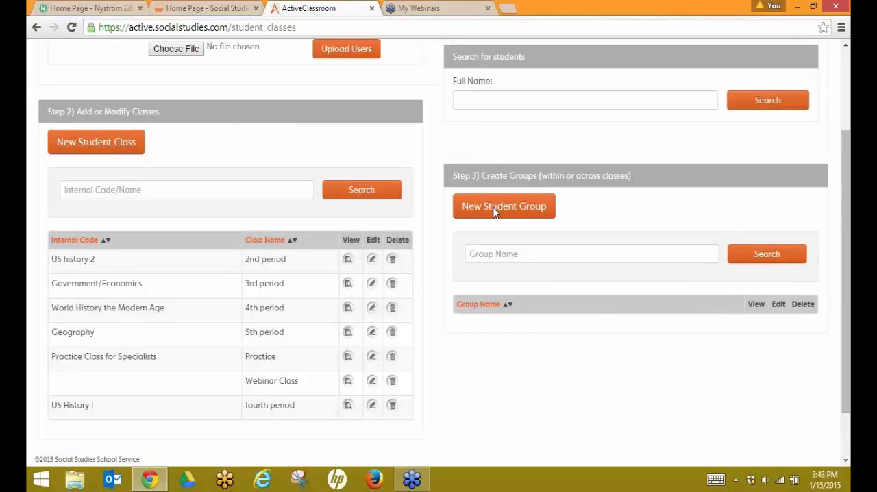
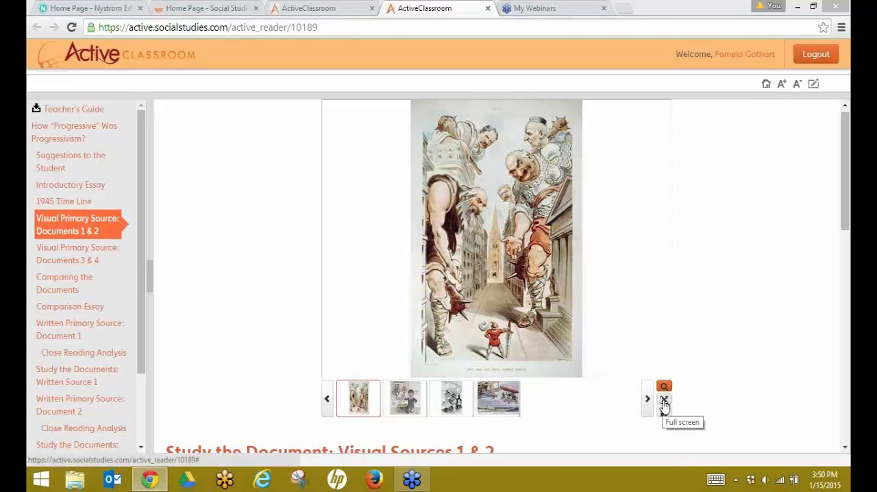
Step: Examine the first cartoon in Visual Primary Source: Documents 1 & 2 using full screen and the magnifier
click(664, 402)
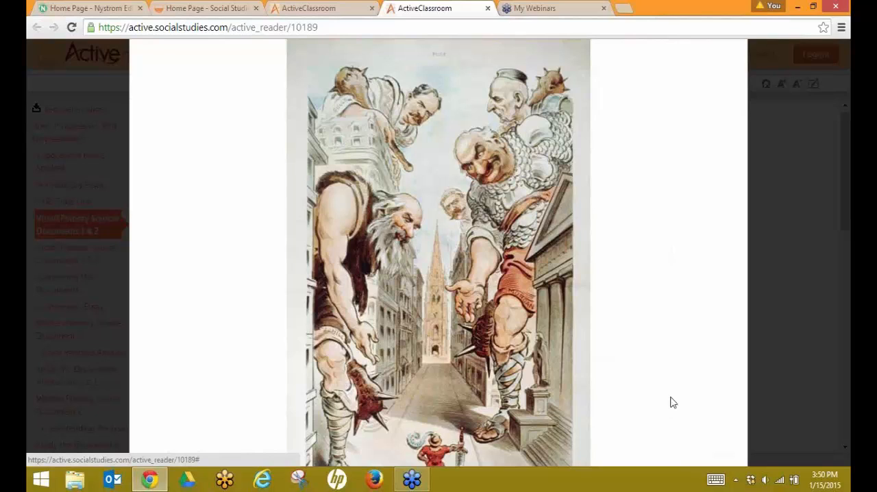
click(551, 353)
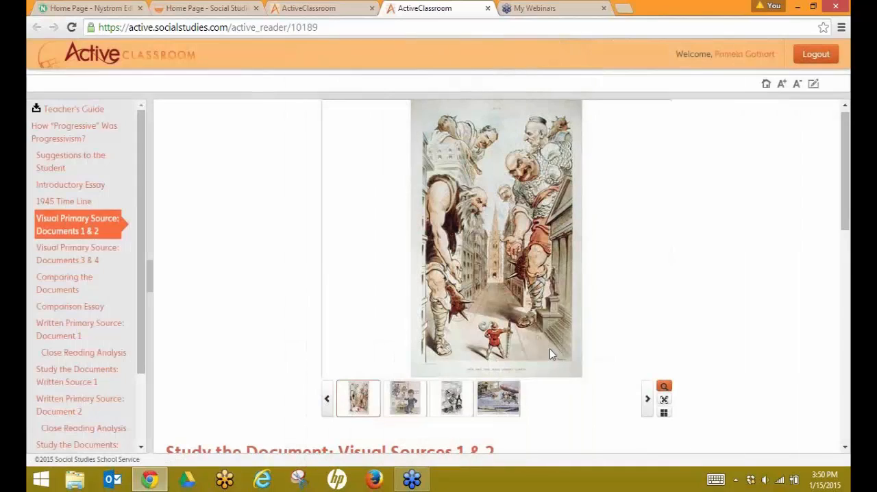
click(664, 413)
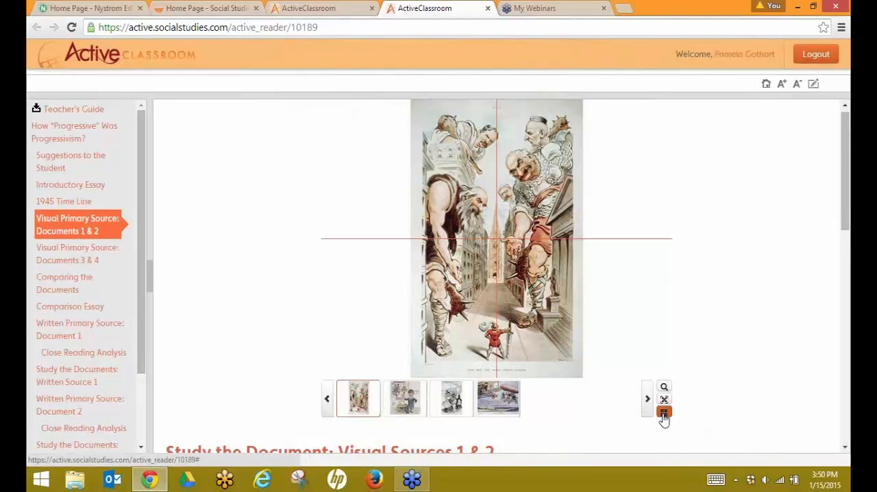
click(558, 327)
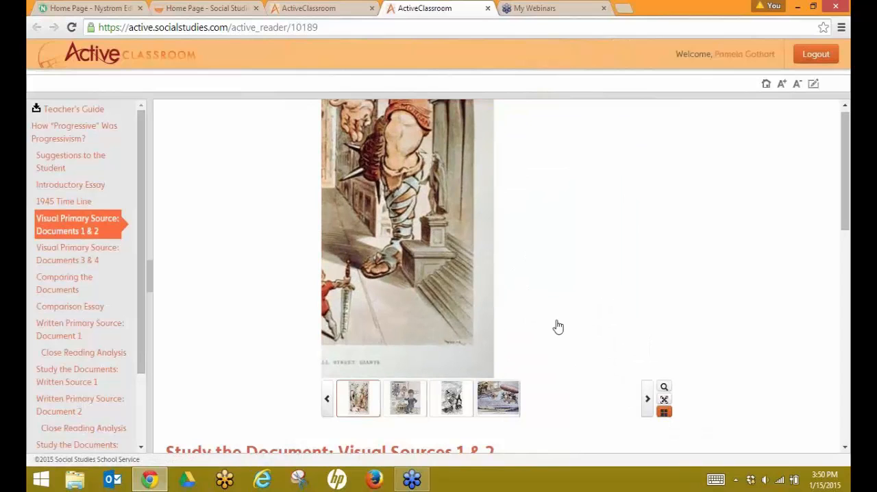
click(444, 284)
click(444, 284)
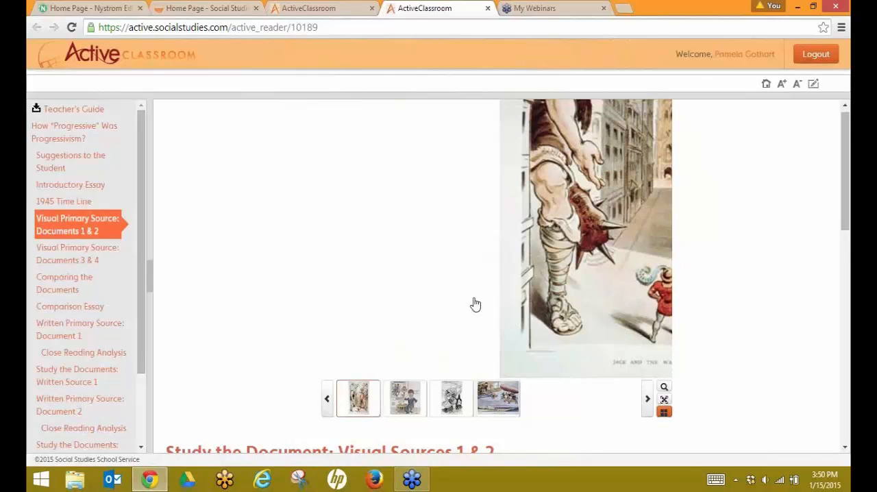
scroll(475, 305, down, 1)
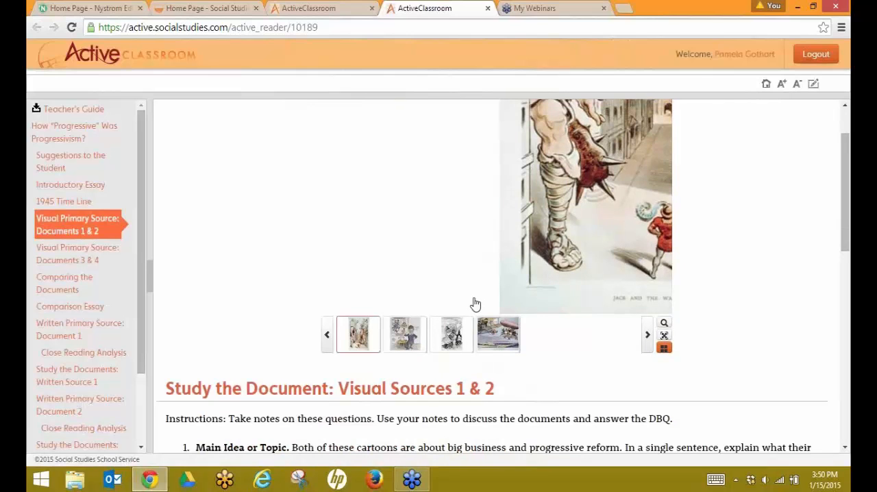
Step: Switch to the second cartoon and read through the Study the Document: Visual Sources 1 & 2 questions
click(411, 338)
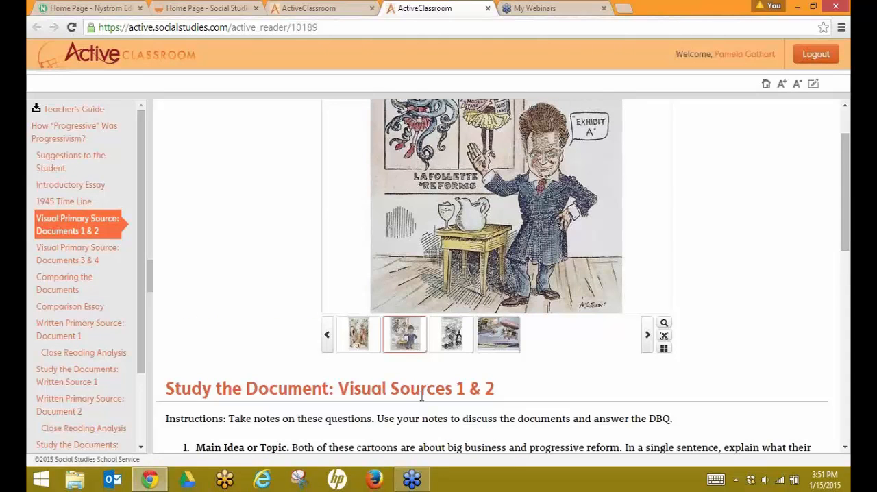
scroll(422, 395, down, 2)
scroll(421, 395, down, 1)
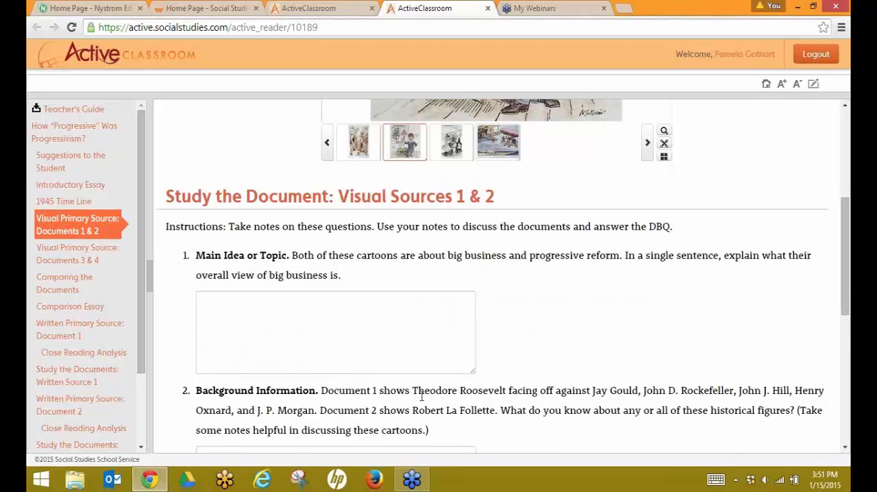
scroll(422, 395, down, 1)
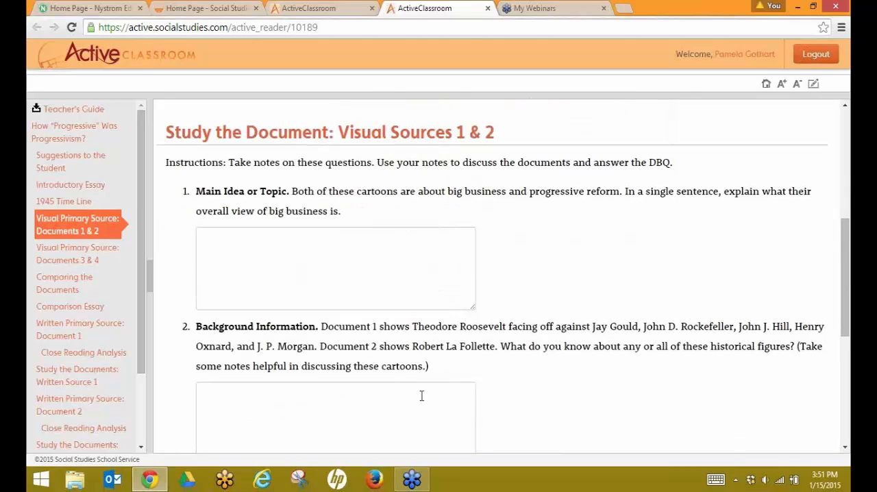
scroll(421, 395, down, 2)
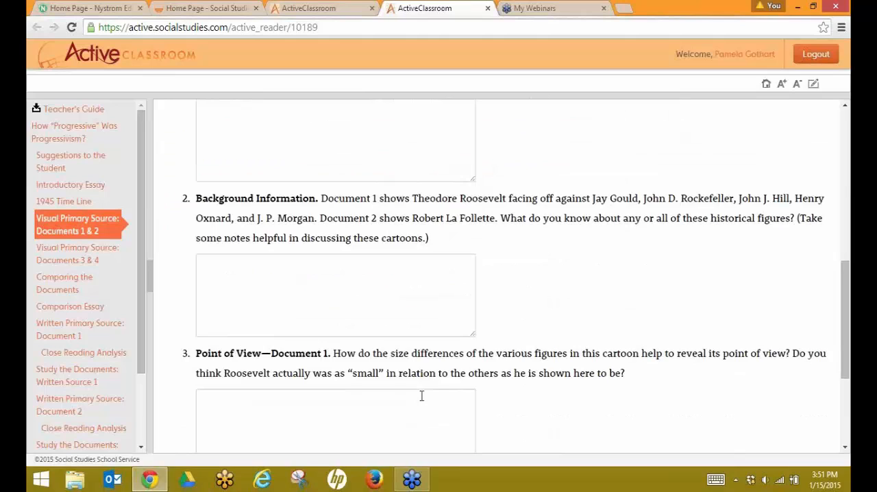
scroll(421, 396, down, 3)
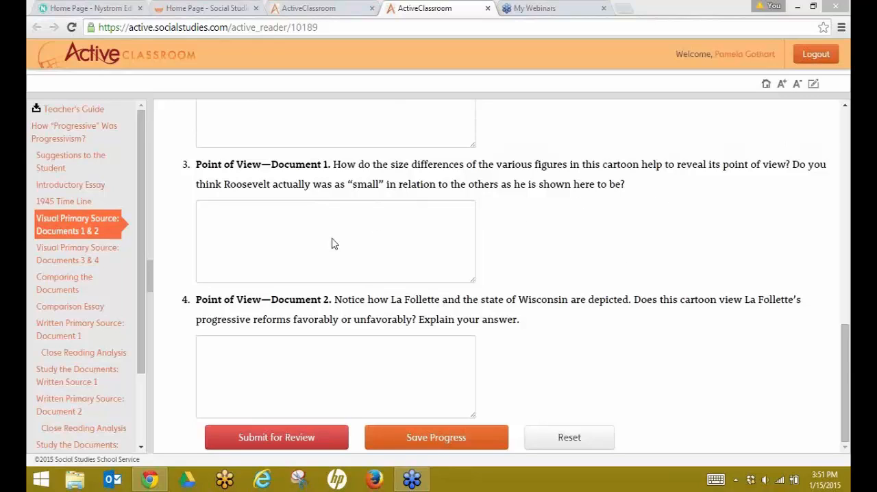
Step: Open Visual Primary Source: Documents 3 & 4, magnify both cartoons, and read the accompanying study questions
click(79, 265)
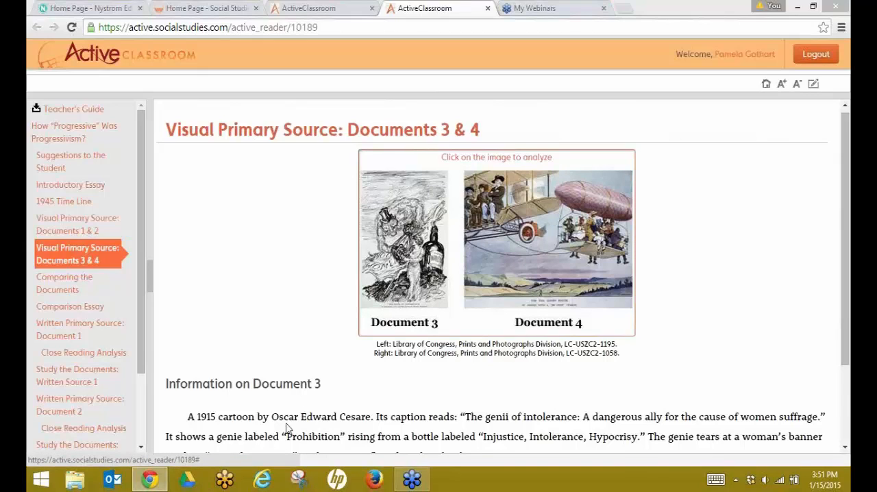
click(397, 291)
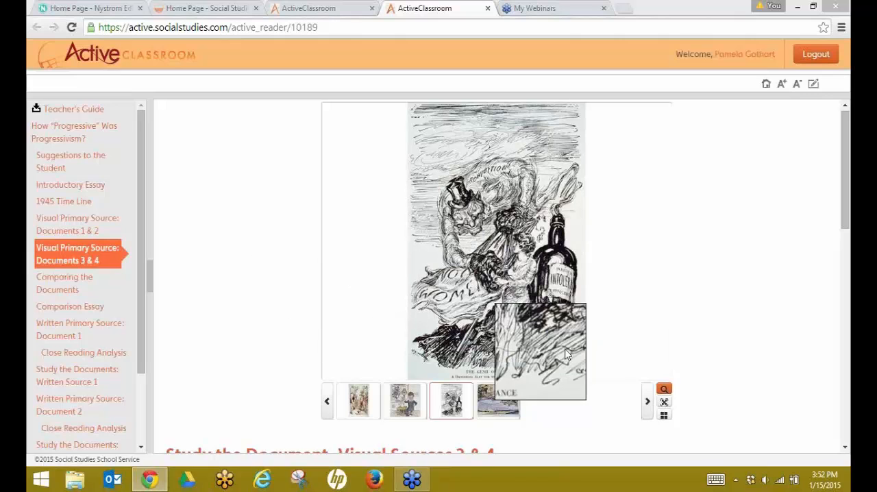
scroll(692, 332, down, 1)
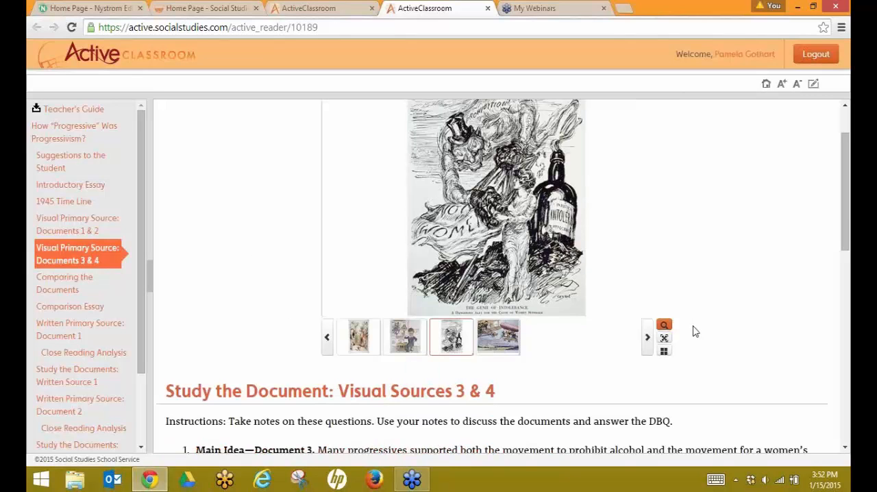
click(492, 344)
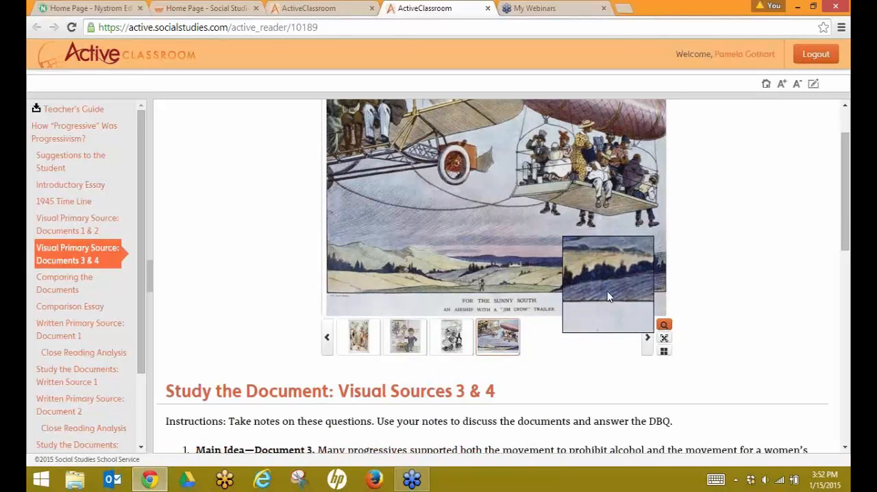
scroll(748, 346, up, 1)
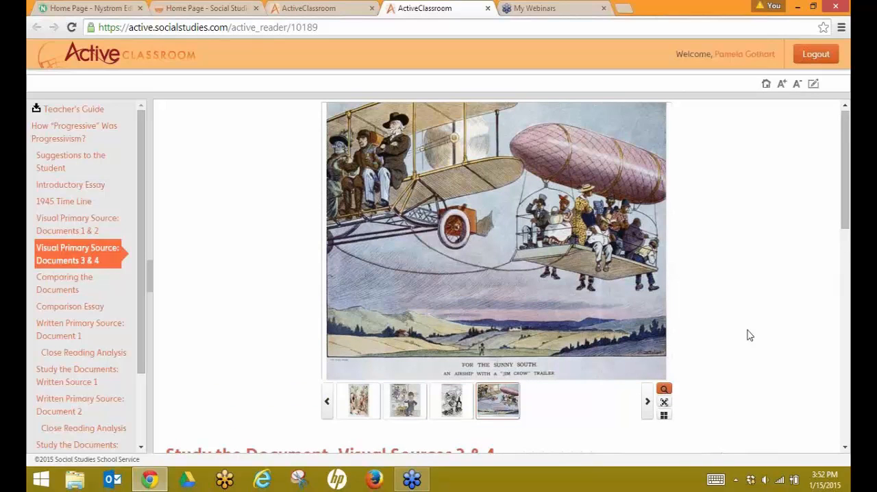
scroll(747, 331, down, 3)
scroll(746, 329, down, 2)
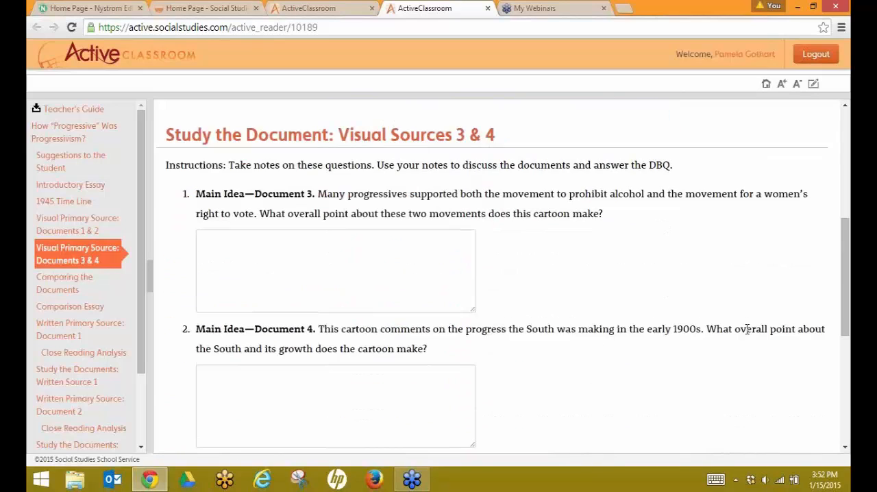
scroll(747, 329, down, 2)
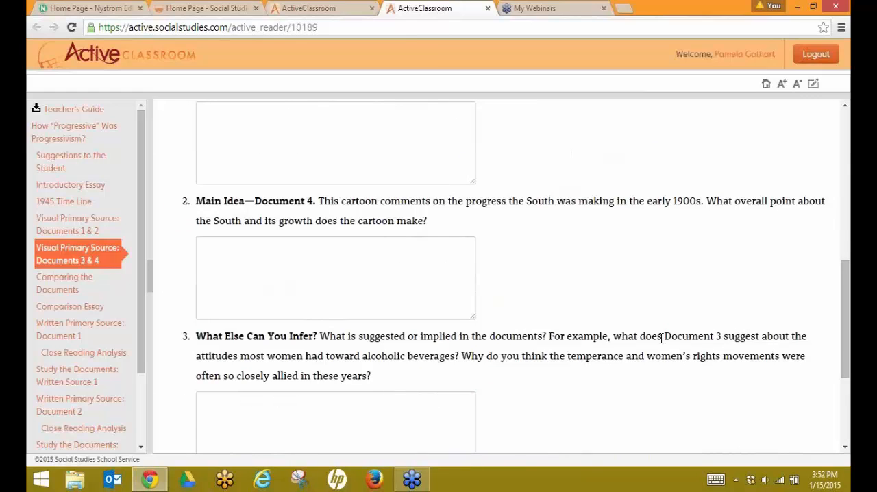
scroll(662, 340, down, 2)
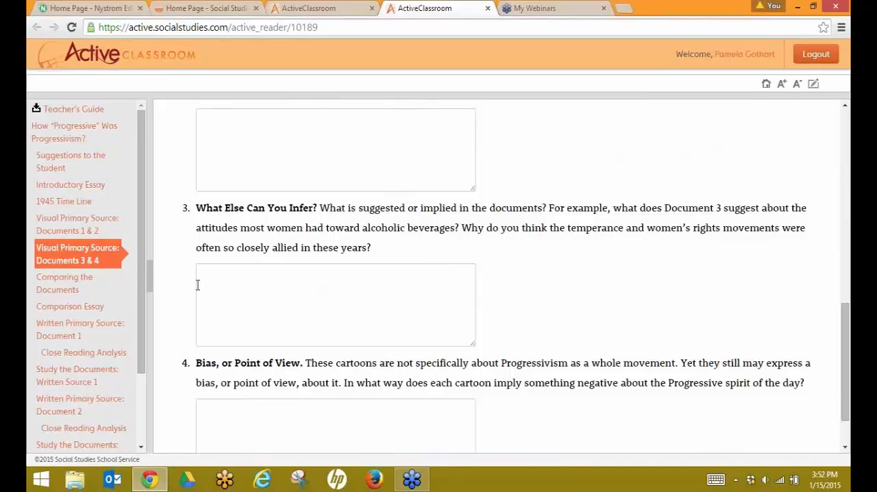
Step: Open the Comparing the Documents section for the visual sources and read its question
click(69, 286)
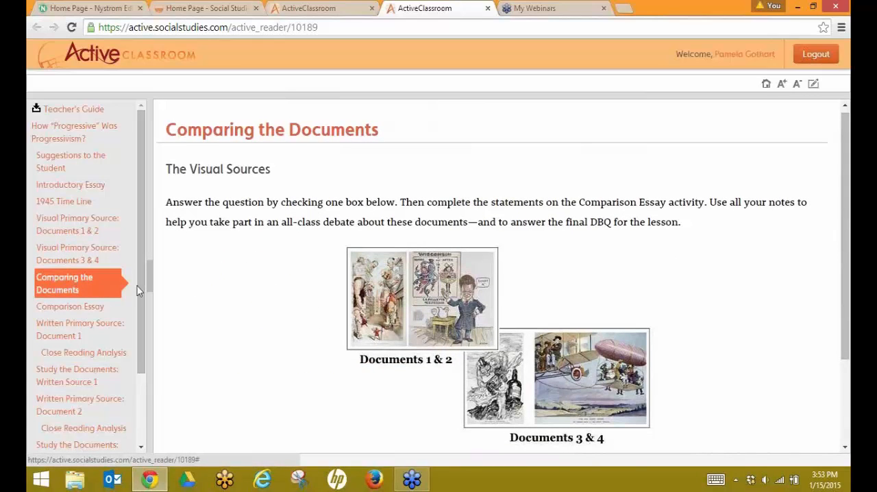
scroll(259, 341, down, 1)
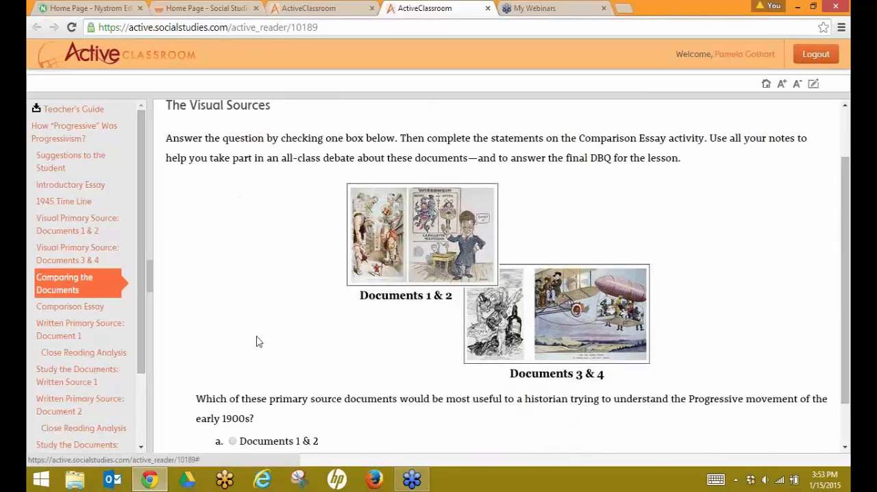
scroll(259, 341, down, 1)
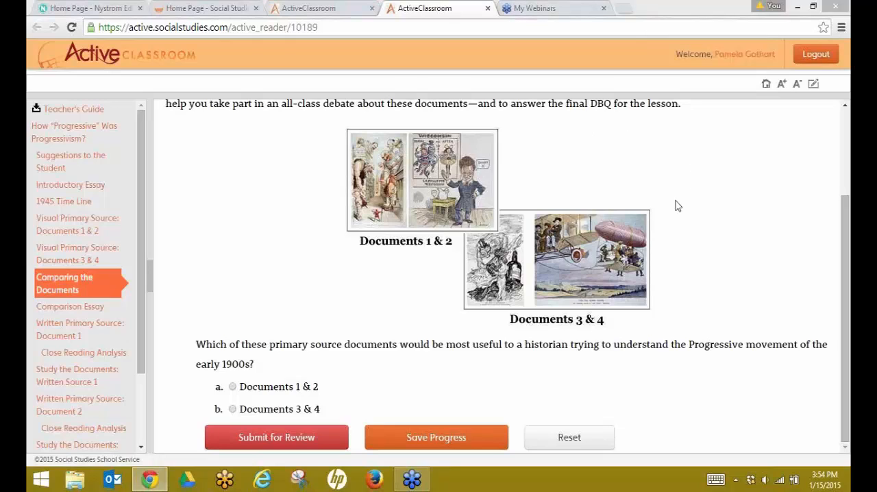
Step: Look over the Comparison Essay page and read Written Primary Source: Document 1 with its Close Reading Analysis
click(83, 307)
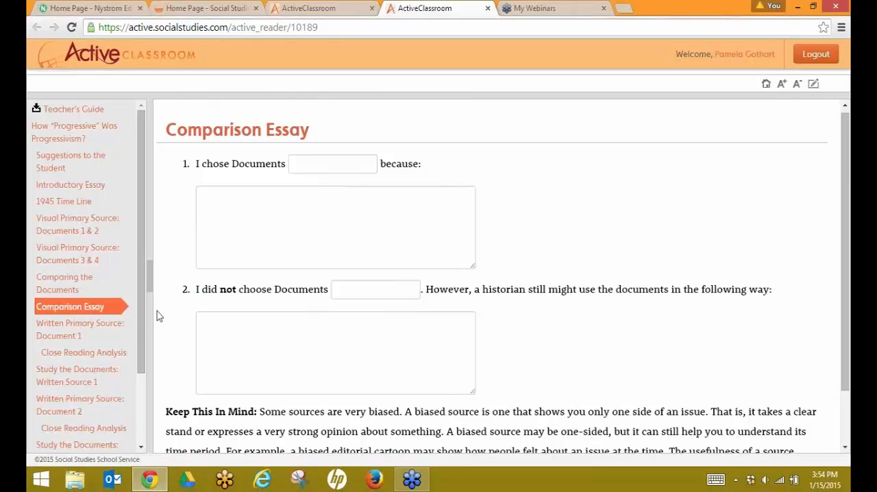
click(78, 335)
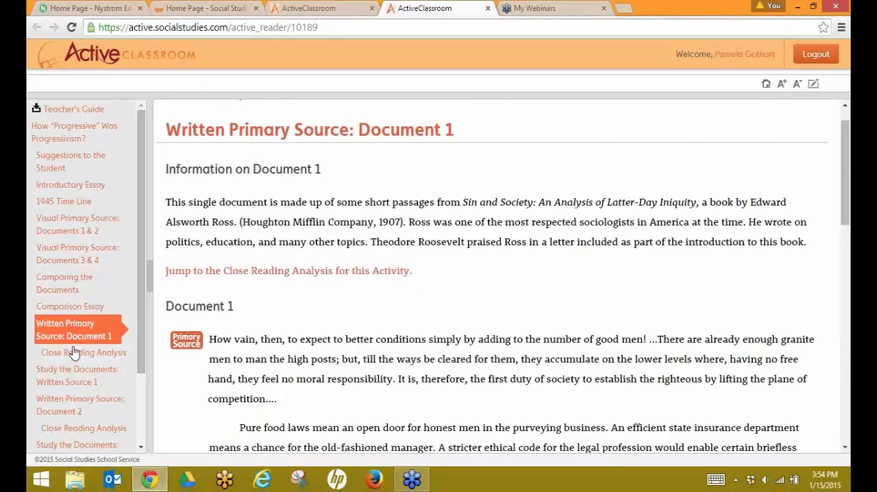
scroll(336, 285, down, 1)
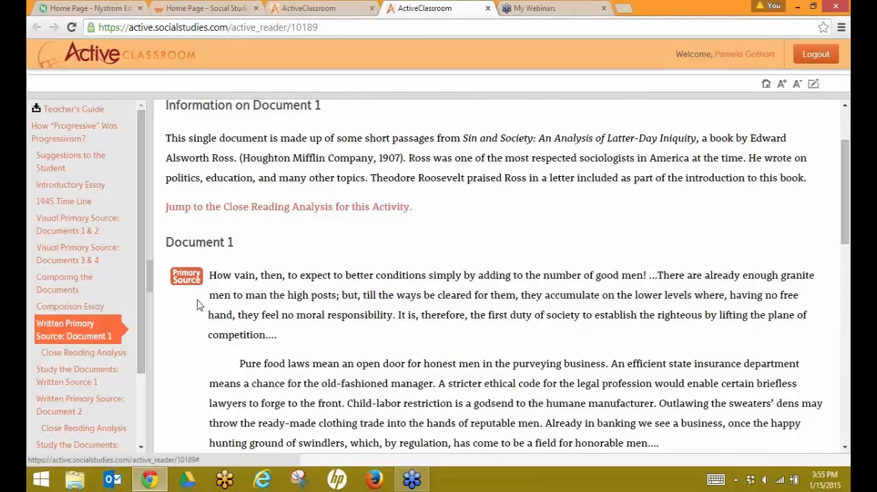
scroll(197, 300, down, 8)
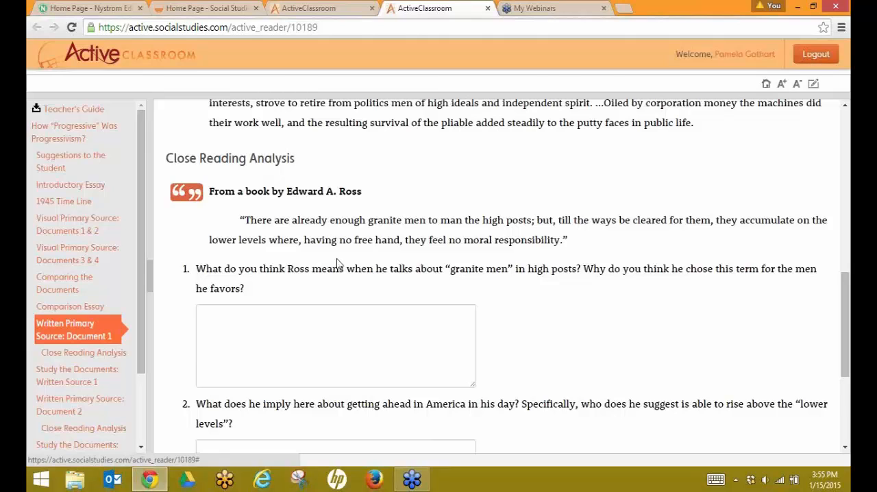
Step: Read Written Primary Source: Document 2 and its questions, then open Comparing the Documents for the written sources
scroll(103, 318, down, 3)
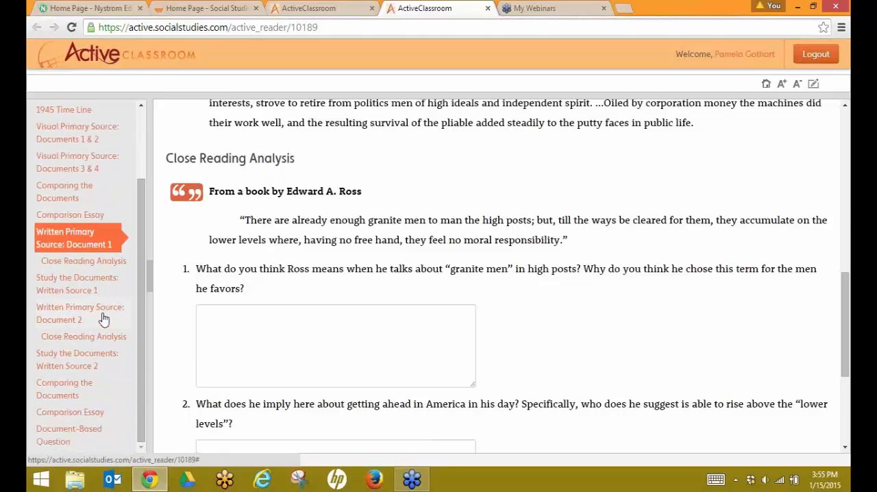
click(67, 311)
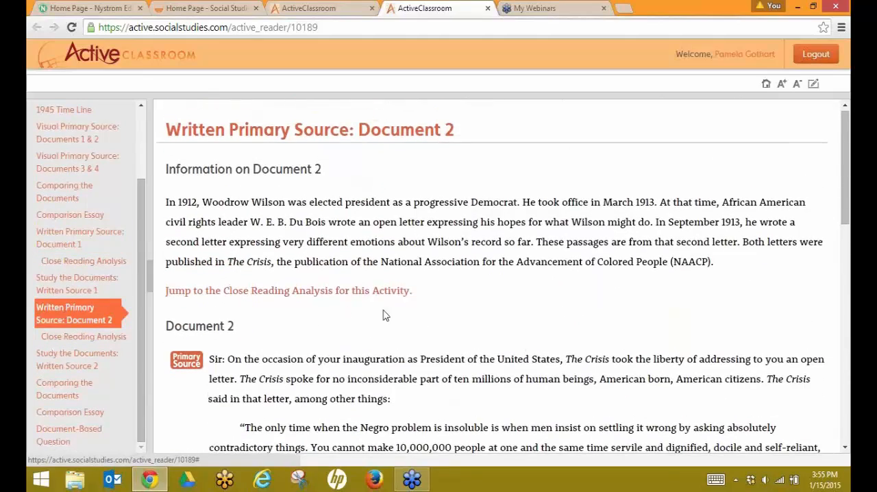
scroll(404, 312, down, 2)
scroll(404, 312, down, 10)
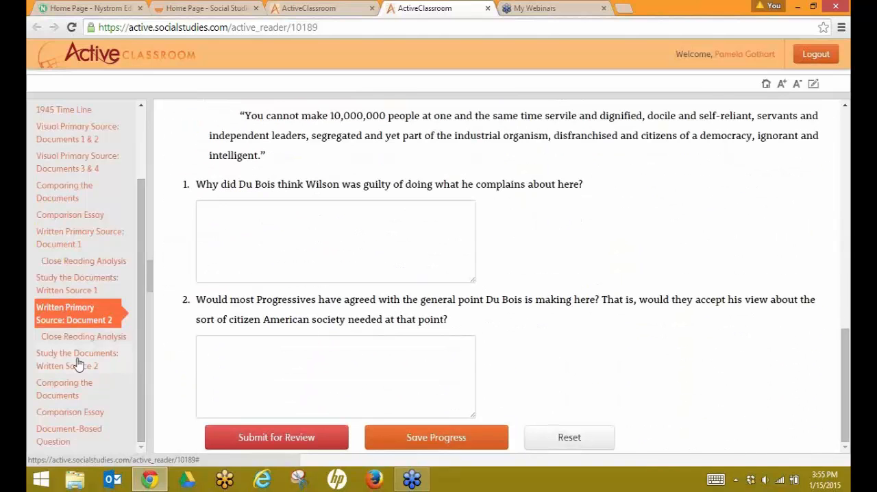
click(75, 388)
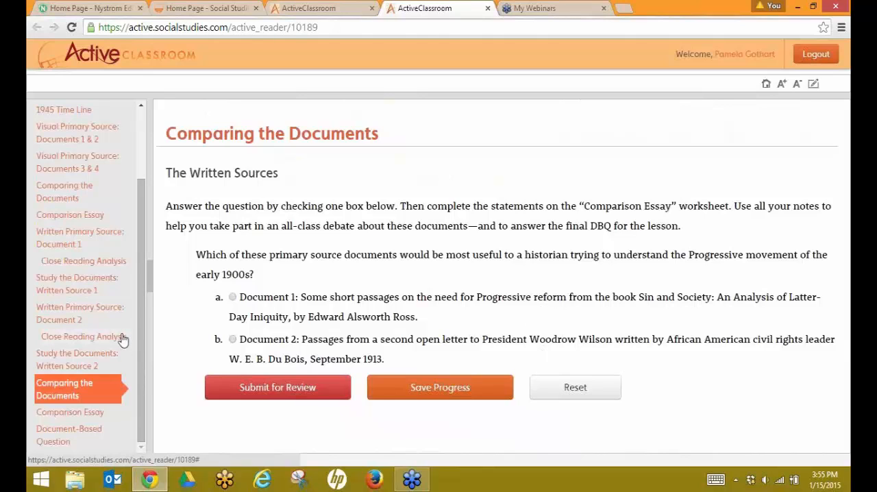
Step: Review the written-sources Comparison Essay and the Document-Based Question pages
click(97, 413)
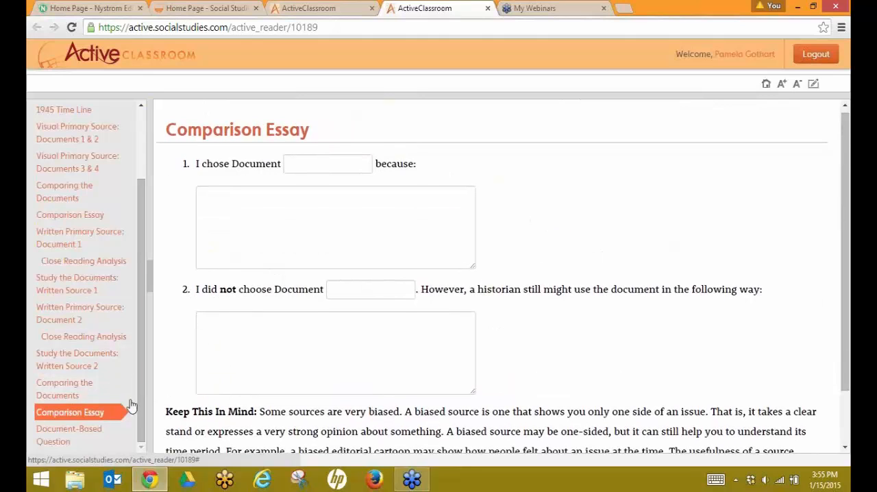
click(74, 440)
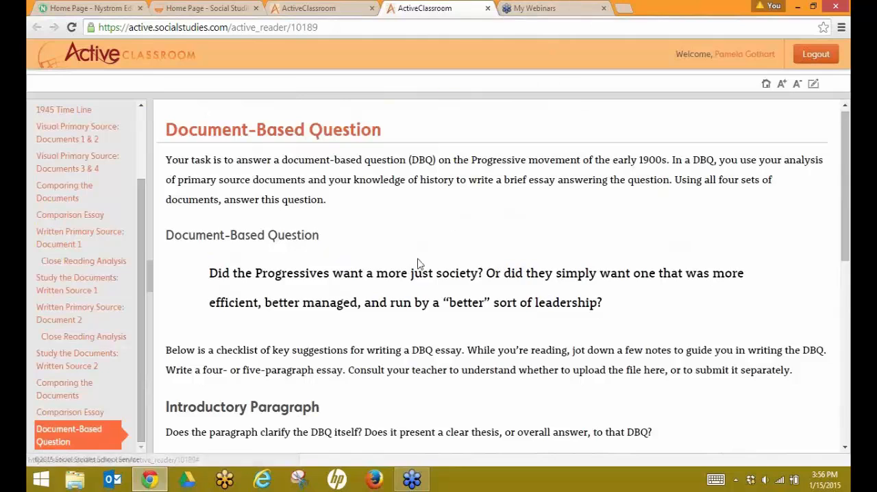
scroll(409, 283, up, 1)
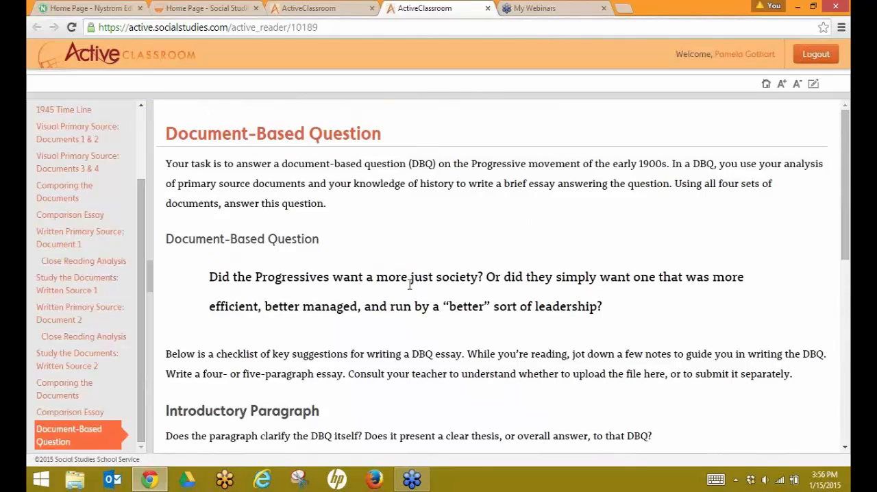
Step: Close the lesson reader tab and return to the top of the new activity set page
click(487, 8)
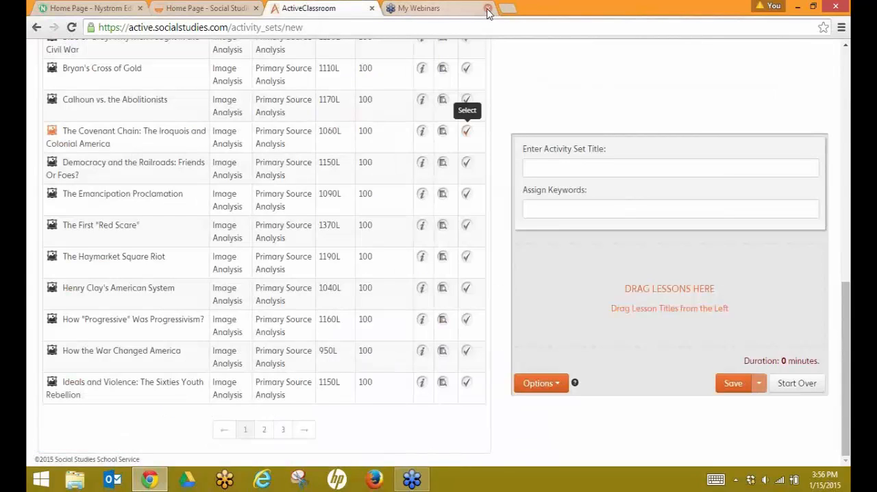
scroll(359, 193, up, 6)
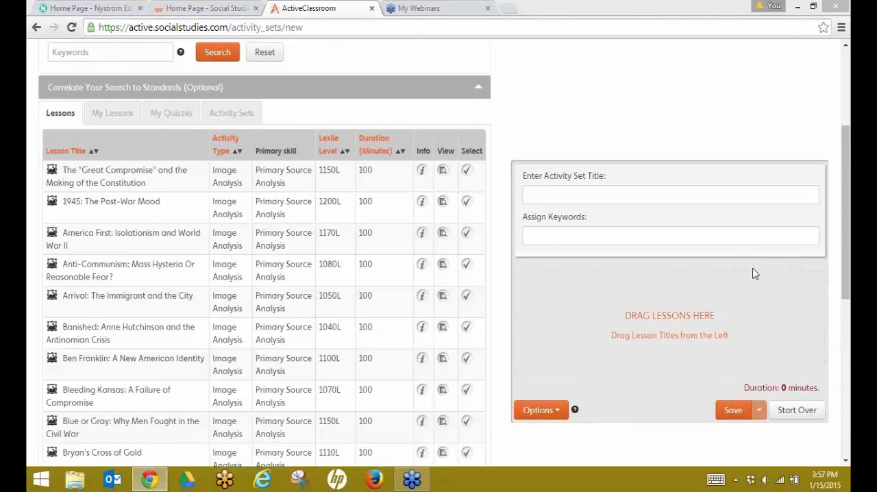
Step: Reset the Find Activities search filters on the new activity set page
click(627, 290)
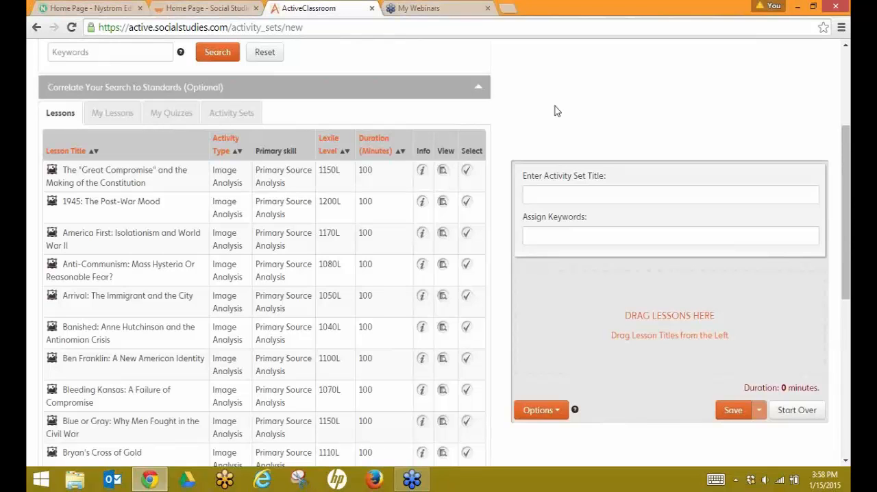
scroll(555, 107, up, 2)
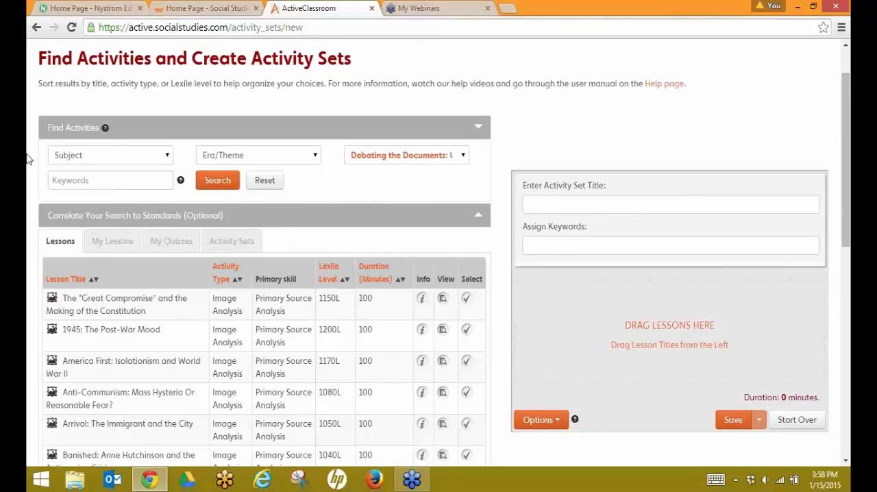
scroll(116, 196, up, 1)
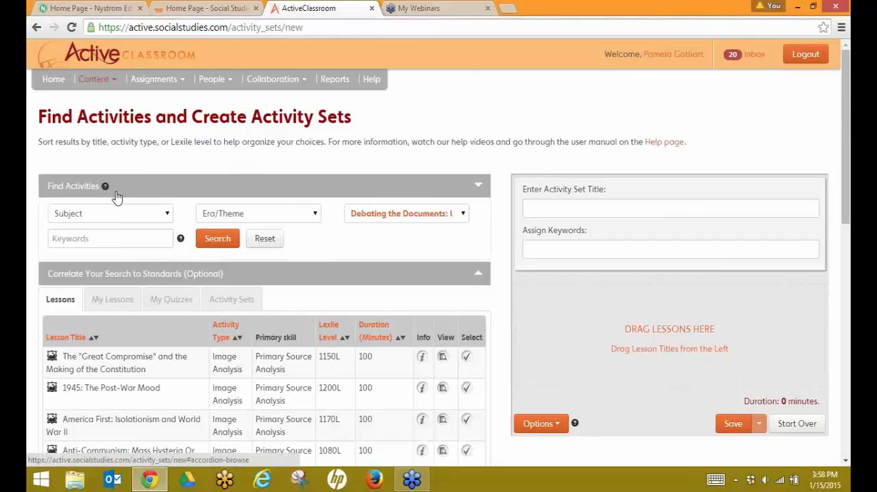
click(269, 244)
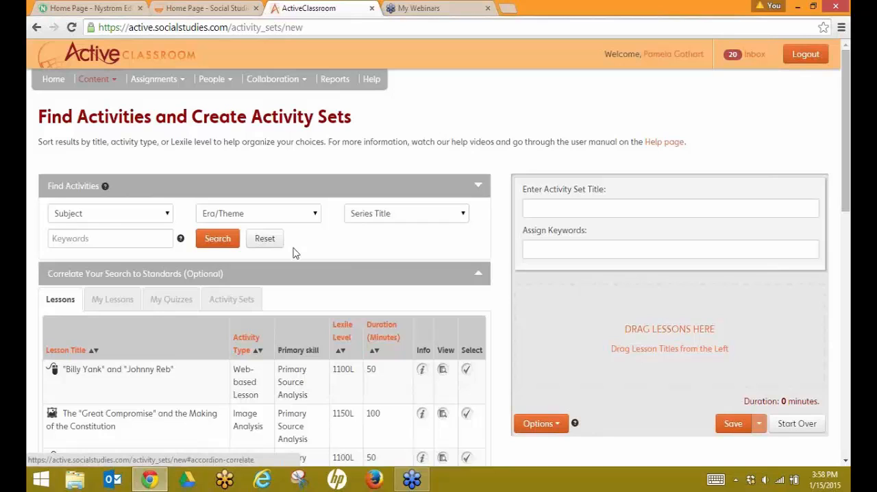
Step: Filter activities by subject World History and era 6- Global Convergence 1400–1800 CE, search, and browse the results
click(168, 215)
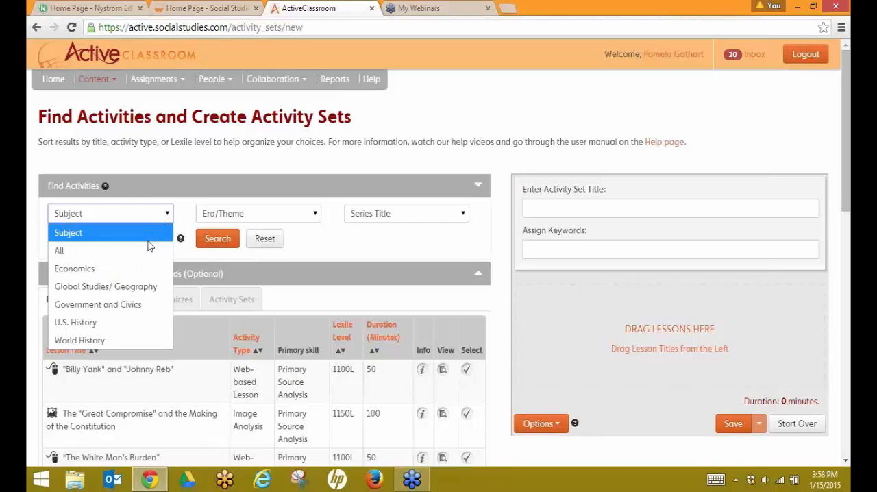
click(121, 344)
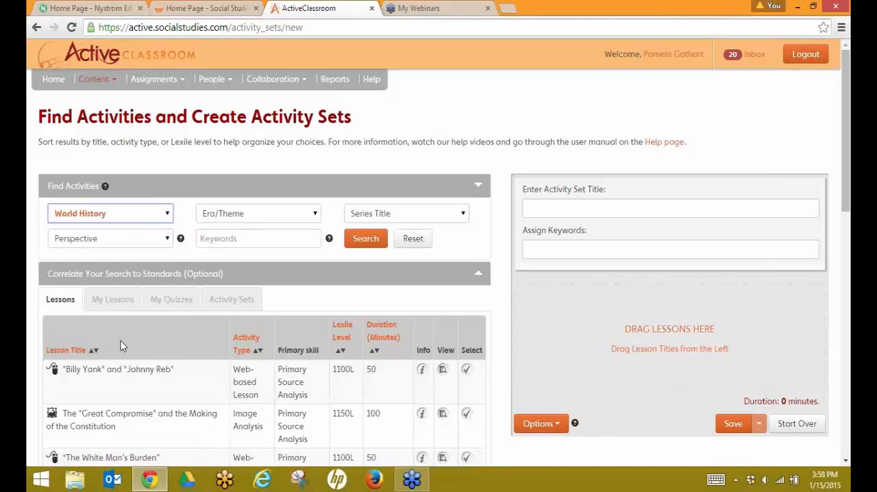
click(314, 215)
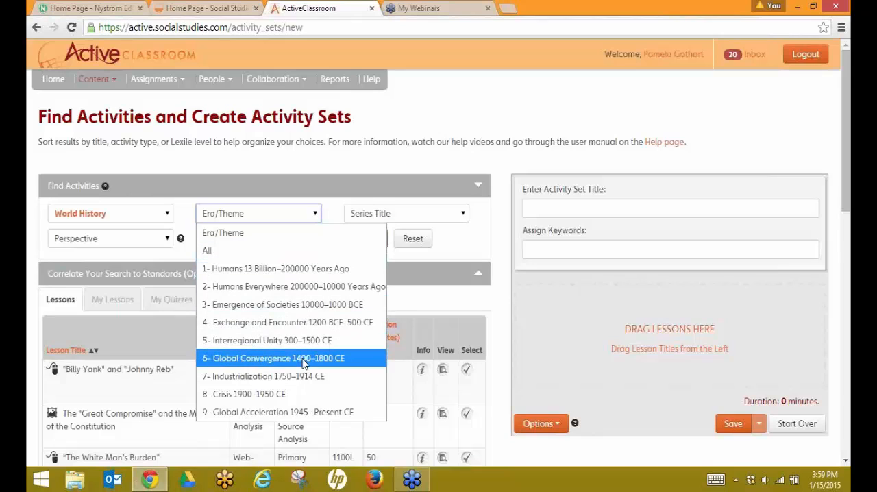
click(304, 363)
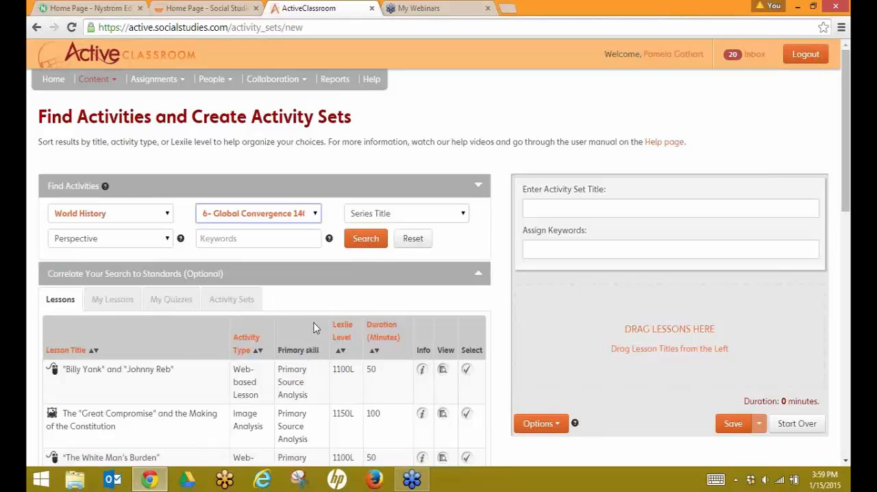
click(369, 238)
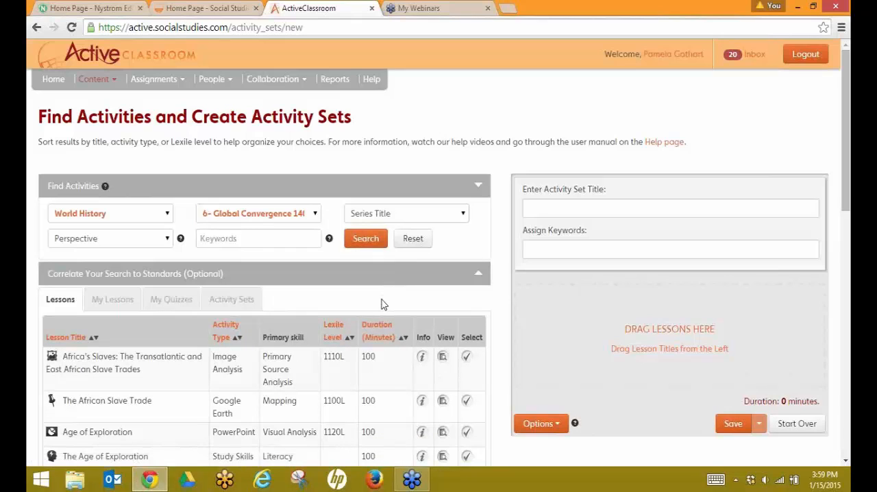
scroll(381, 304, down, 5)
scroll(382, 300, down, 5)
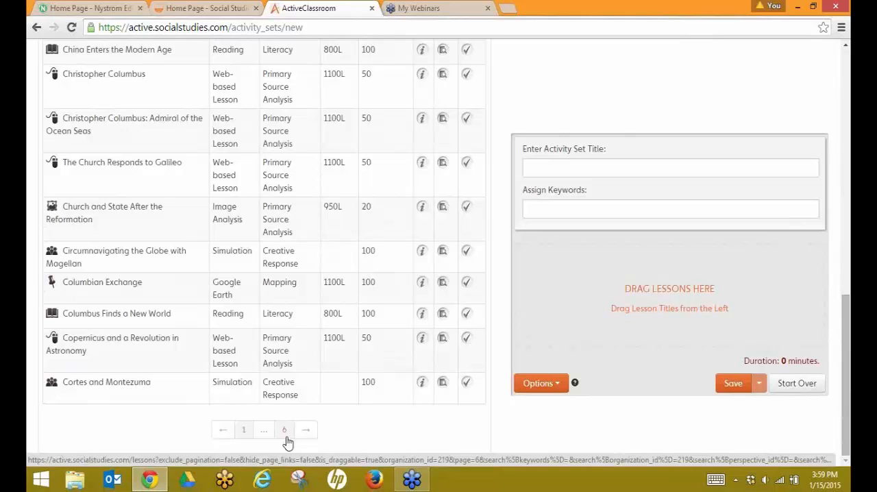
scroll(278, 376, up, 5)
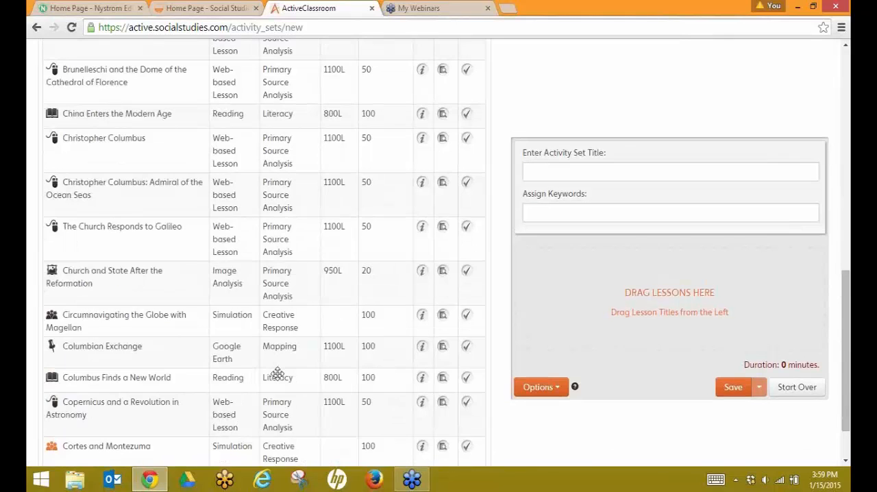
scroll(277, 374, up, 4)
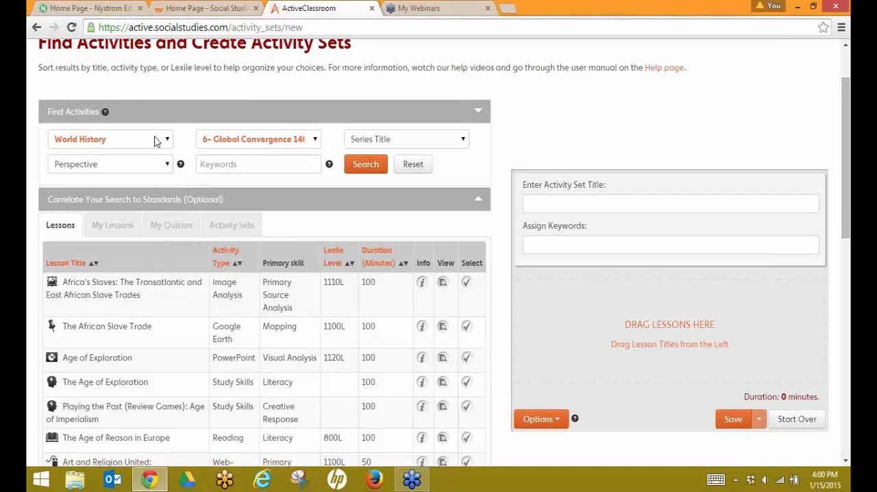
Step: Search the filtered activities for the keyword columbian exchange
click(207, 165)
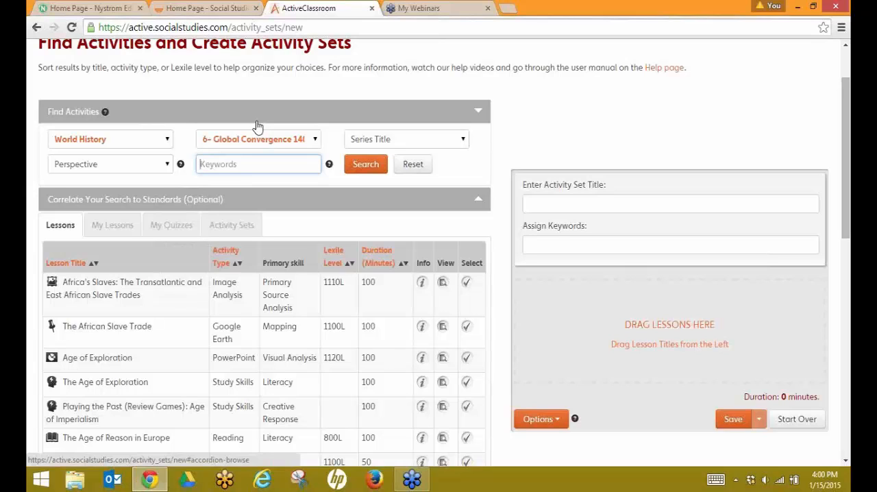
text(Exp)
key(BackSpace)
key(BackSpace)
key(BackSpace)
key(BackSpace)
key(BackSpace)
text(columbian exchange)
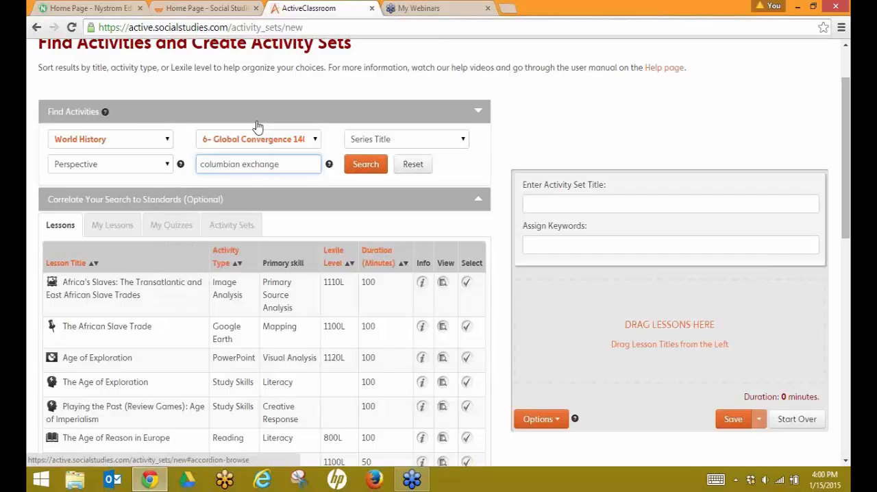
click(378, 169)
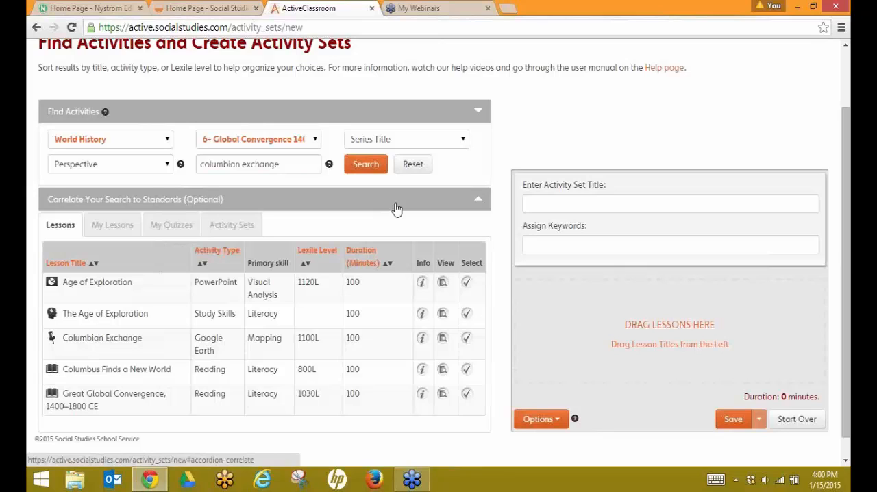
Step: Reset the search and correlate it to standards for grade 10, state AL, and State Content Standards
click(411, 165)
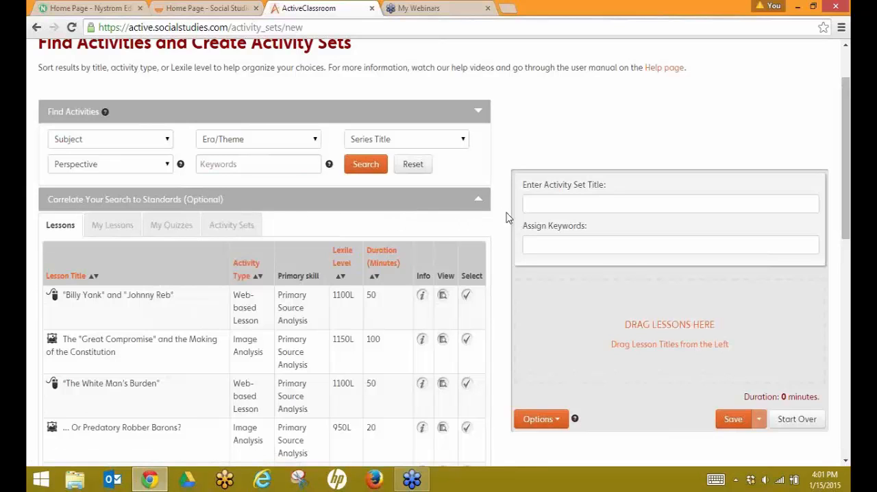
click(479, 200)
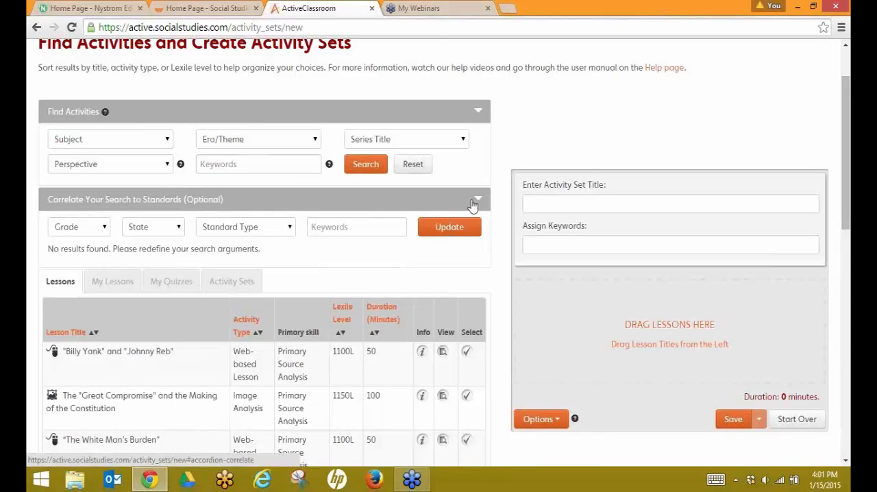
click(104, 233)
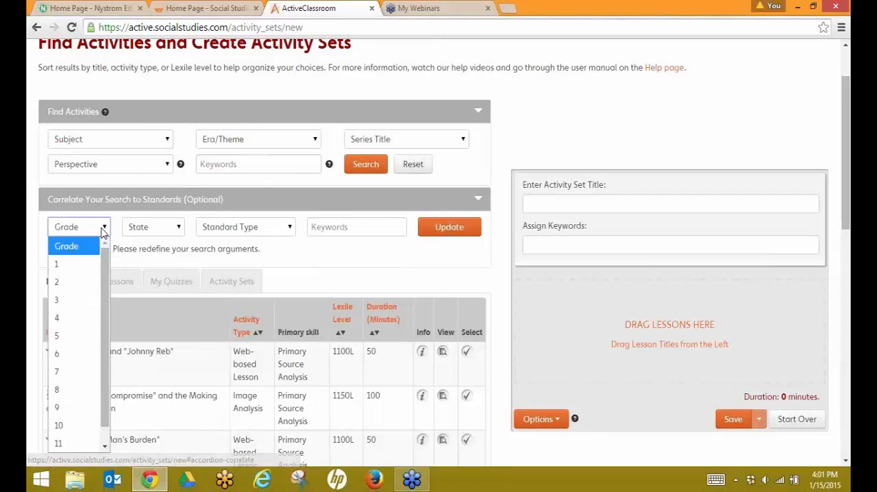
click(61, 424)
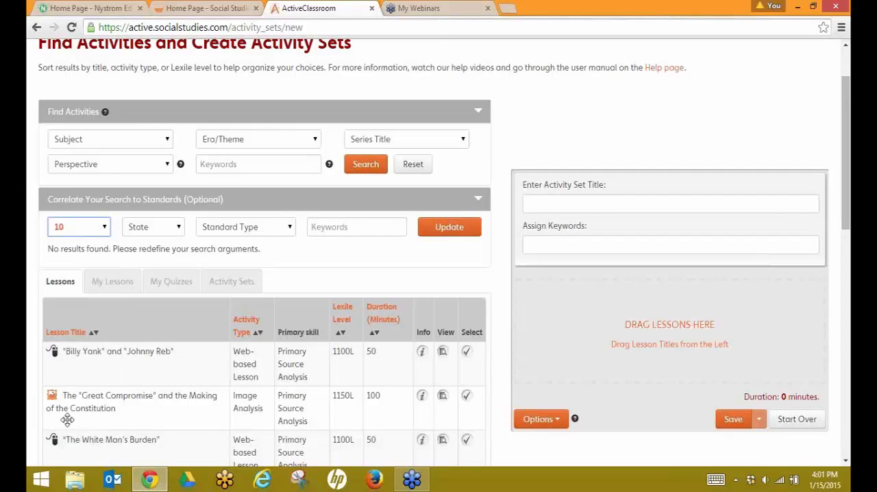
click(177, 231)
click(171, 282)
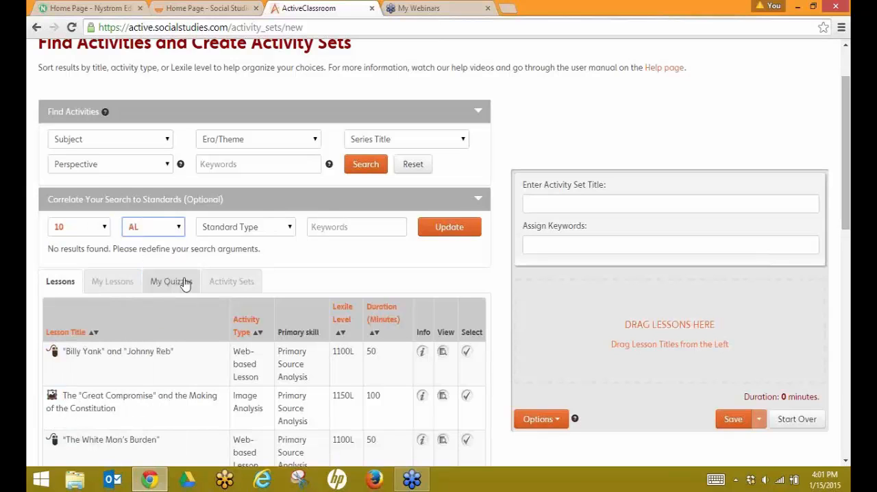
click(288, 232)
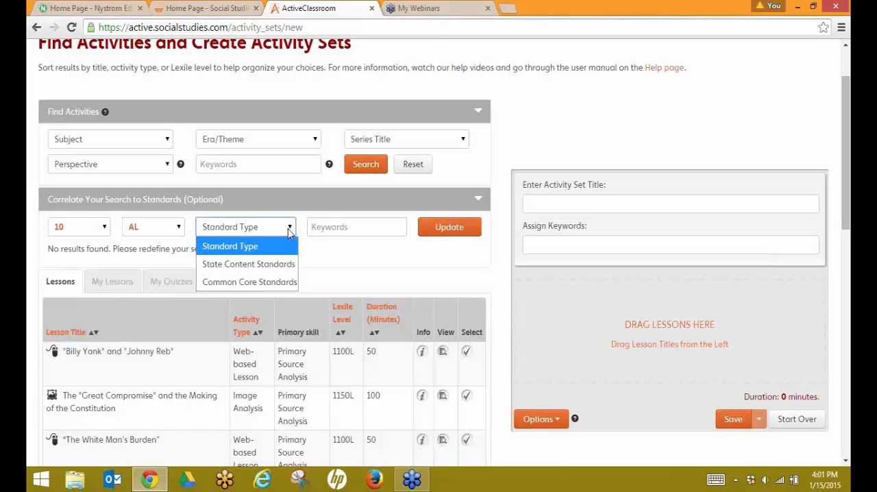
click(217, 264)
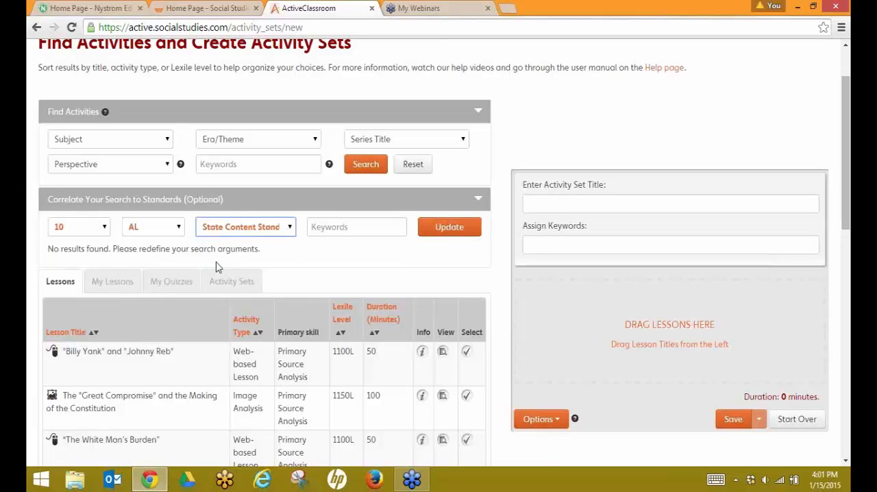
click(449, 228)
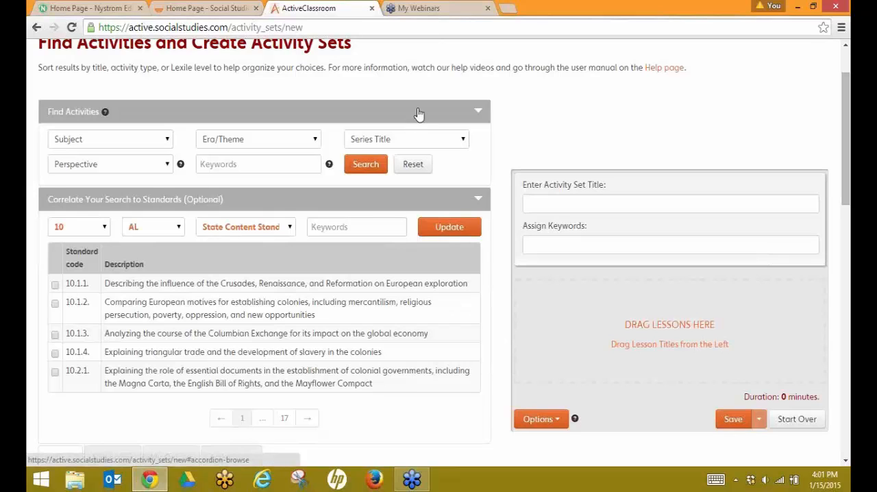
Step: Select standard 10.3.2 on the second page of standards and browse the correlated lessons
scroll(309, 275, down, 2)
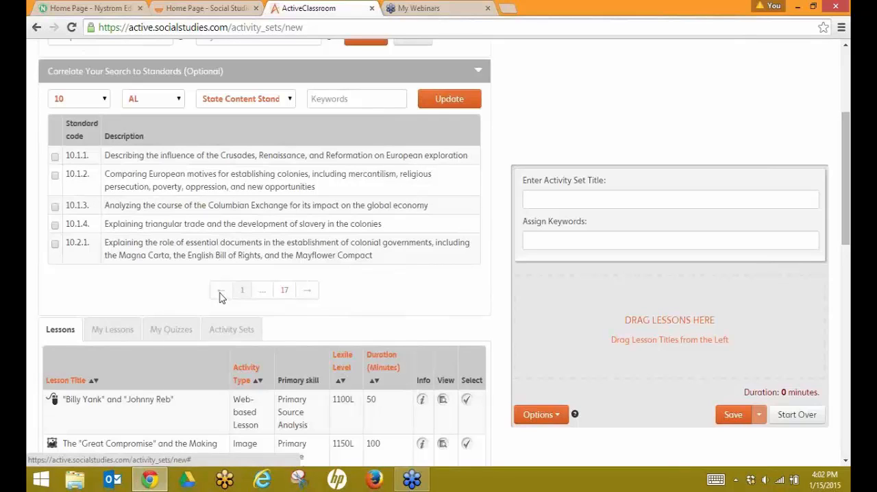
click(307, 294)
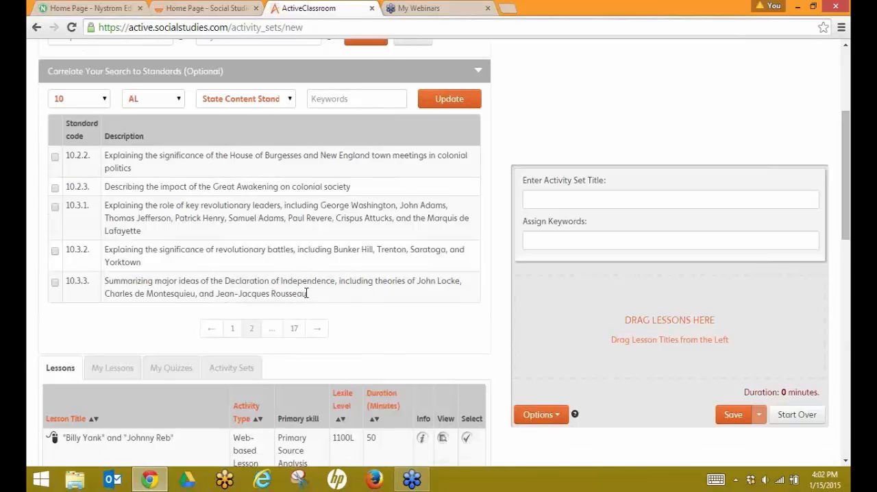
click(54, 251)
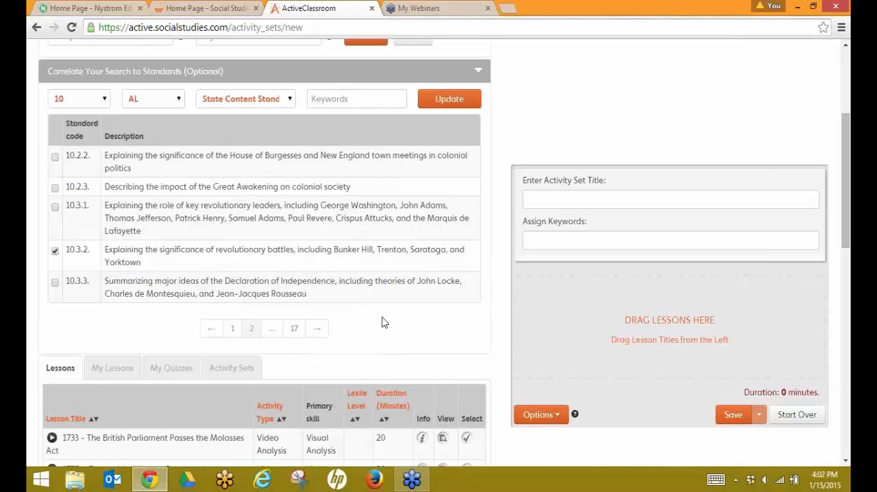
scroll(383, 322, down, 1)
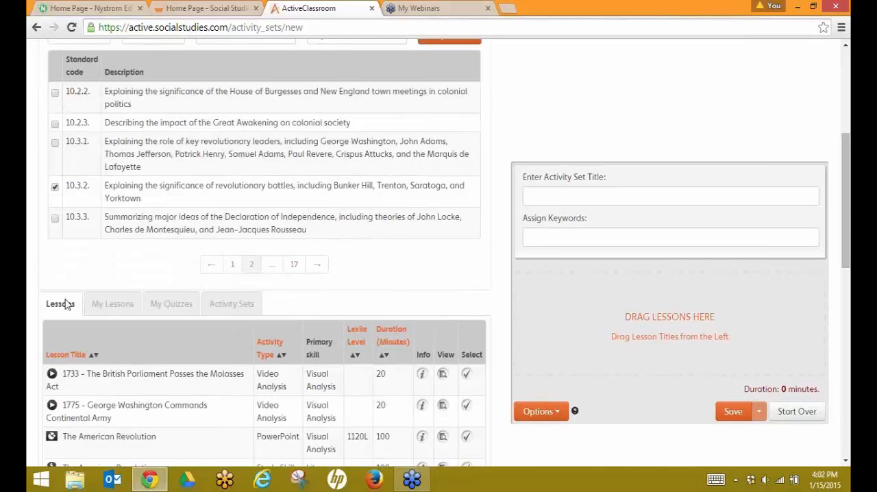
scroll(152, 301, down, 2)
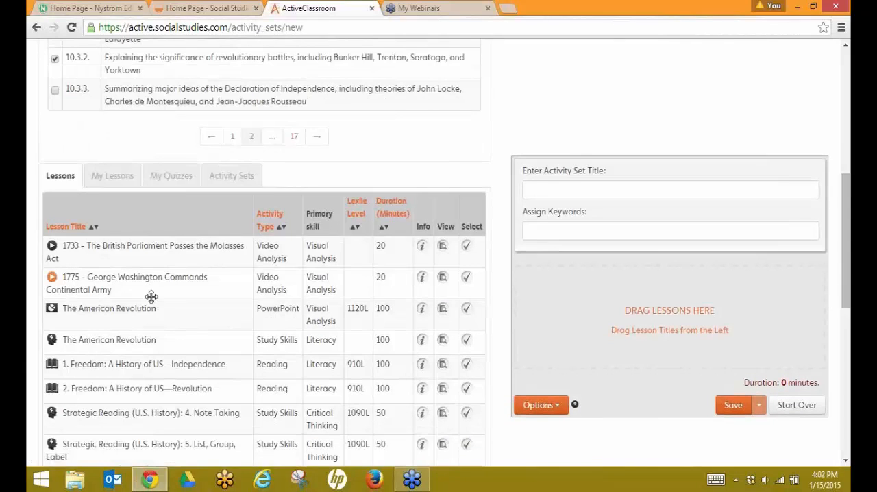
scroll(156, 296, down, 6)
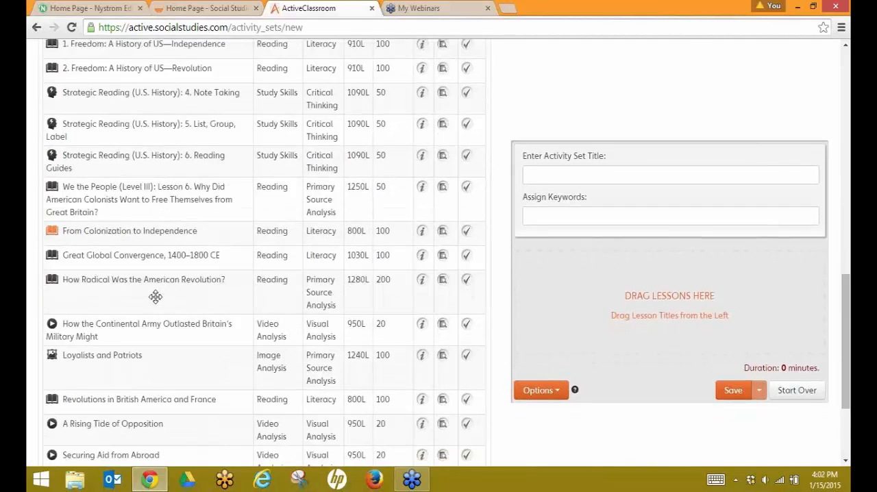
scroll(155, 295, down, 2)
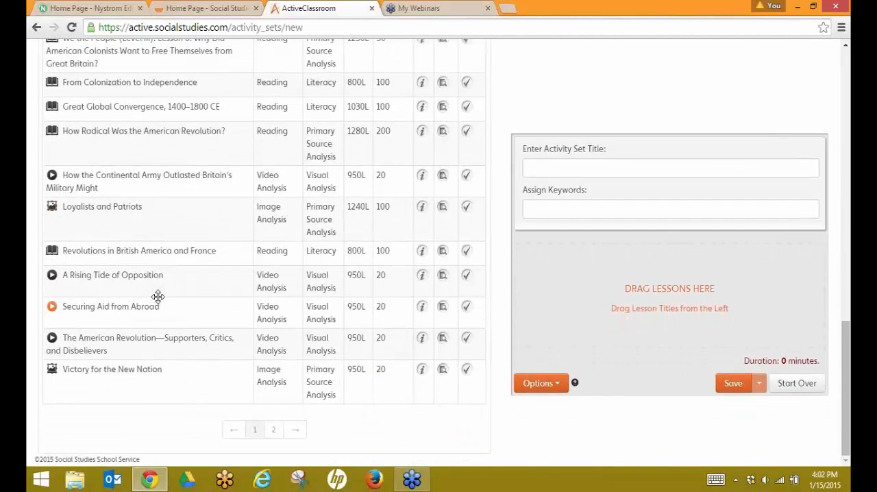
scroll(165, 296, up, 9)
scroll(172, 296, up, 1)
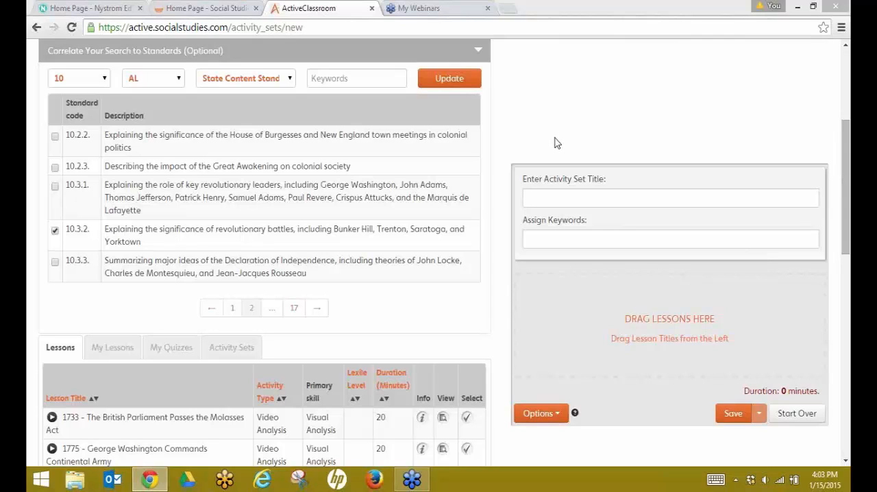
Step: Deselect standard 10.3.2 and search activities for the keyword napoleon
click(55, 232)
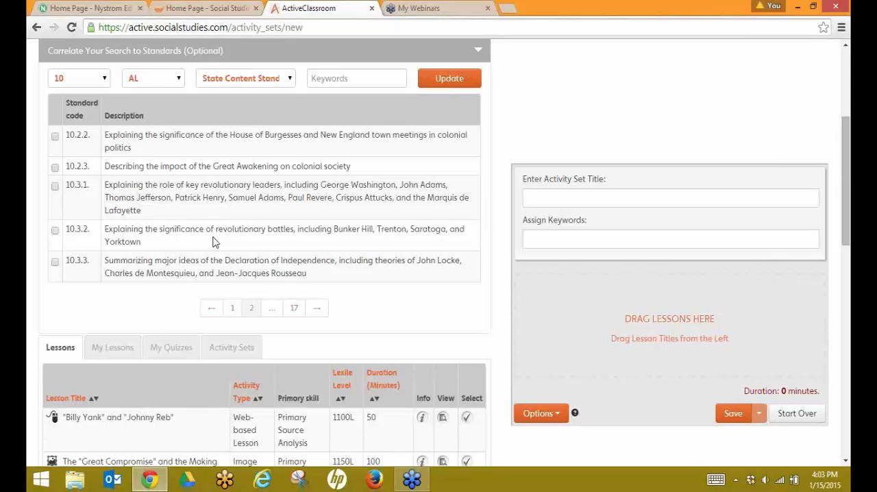
scroll(212, 241, up, 2)
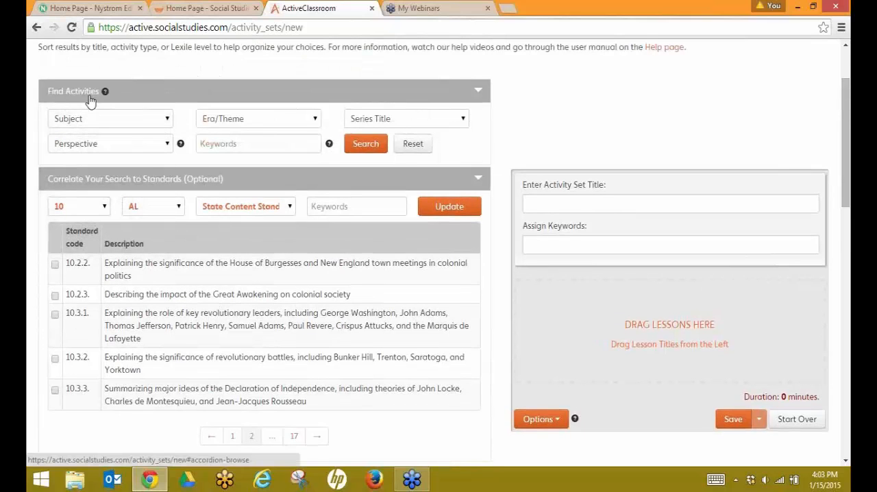
click(209, 142)
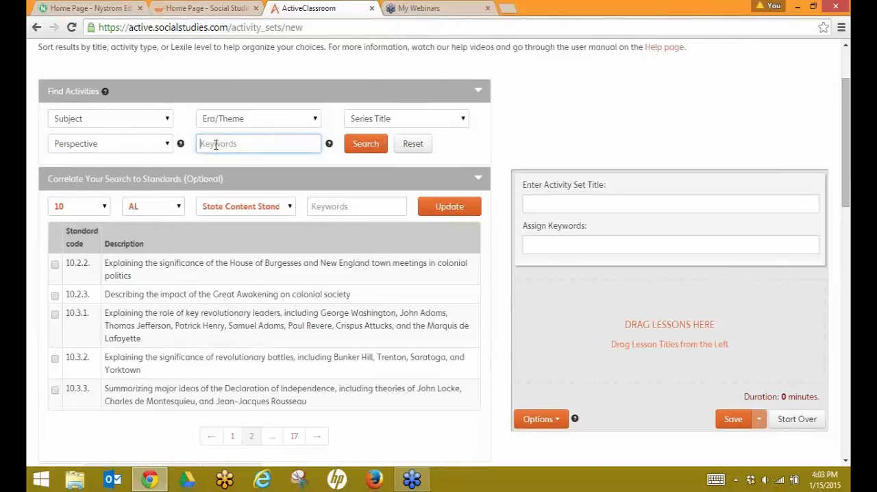
text(napoleon)
click(365, 152)
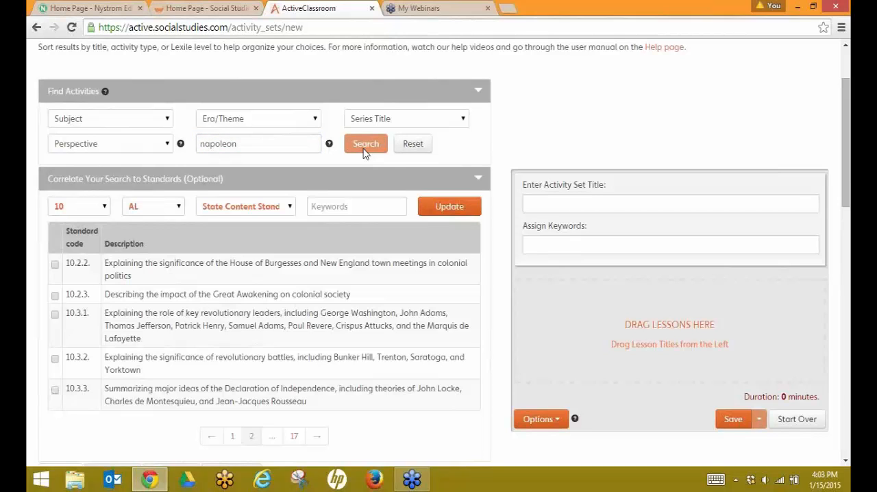
Step: Scroll through the lesson results of the napoleon keyword search
scroll(354, 185, down, 3)
scroll(354, 188, down, 10)
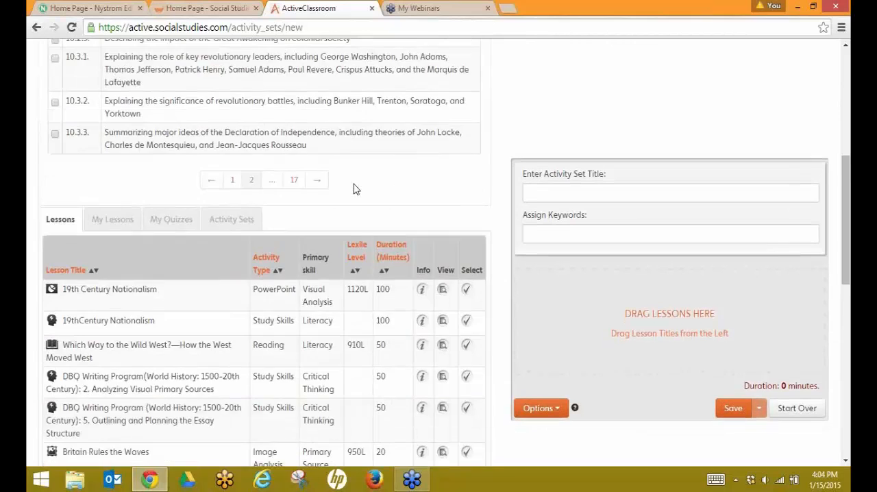
scroll(354, 183, down, 2)
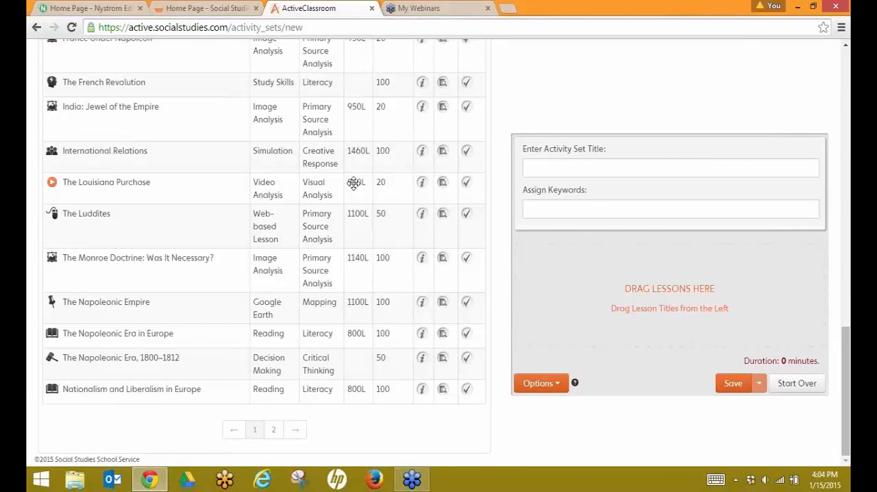
scroll(348, 202, up, 5)
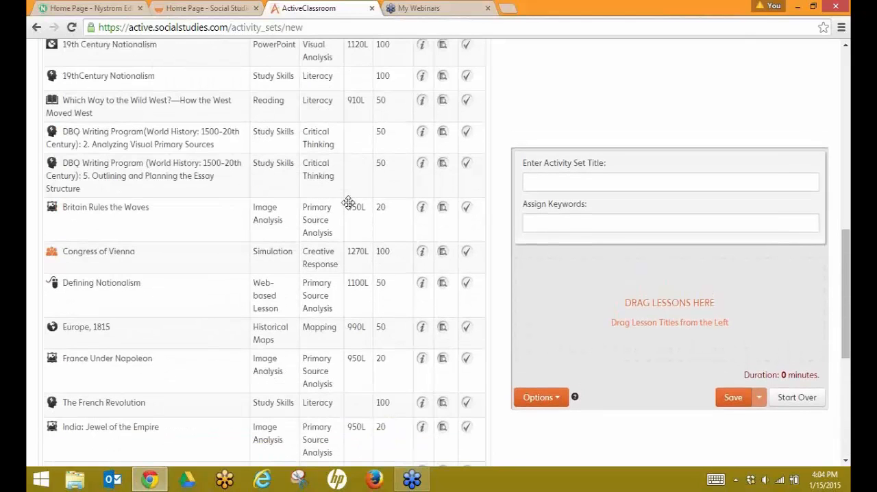
scroll(348, 202, up, 5)
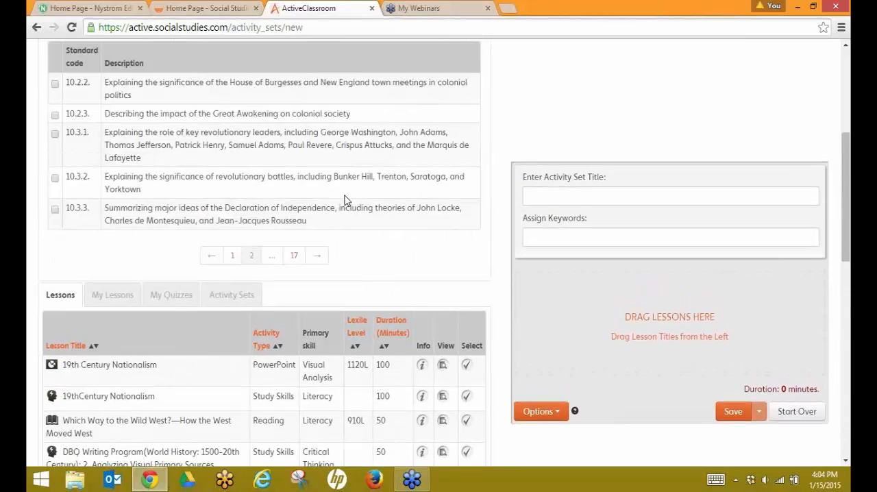
scroll(344, 199, up, 3)
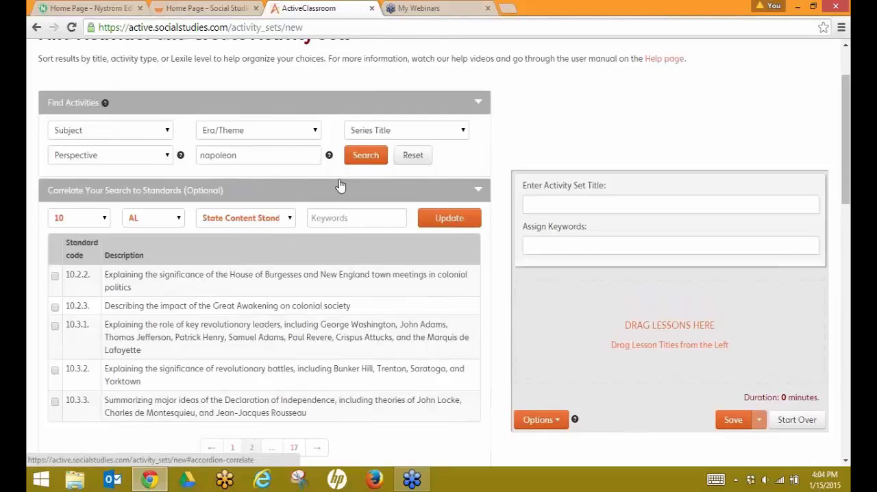
Step: Reset the search and filter activities by subject U.S. History and era American Revolution
click(409, 163)
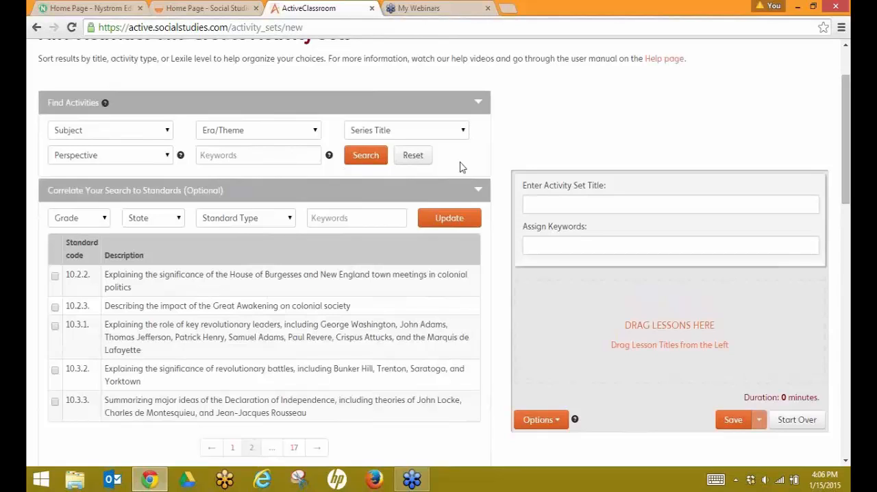
click(167, 133)
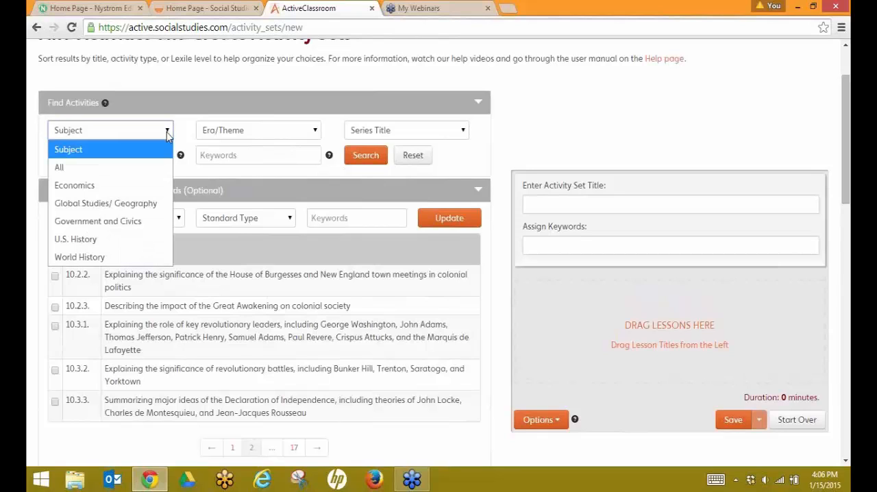
click(113, 241)
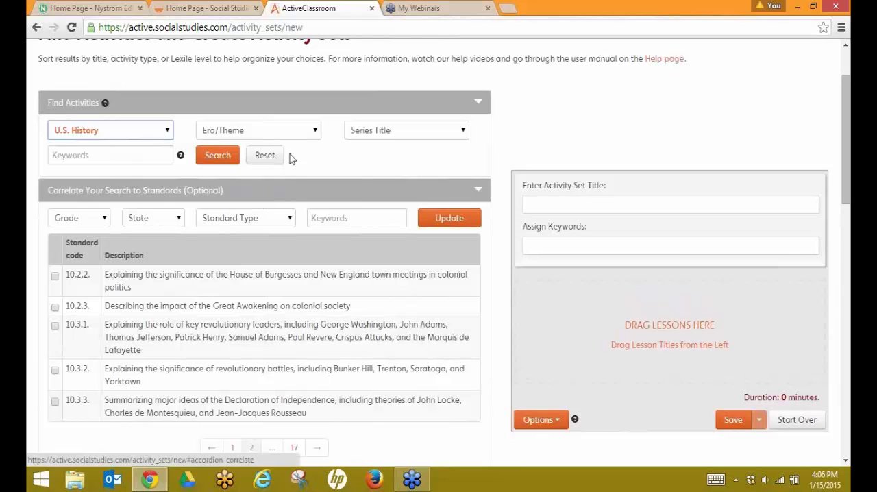
click(313, 137)
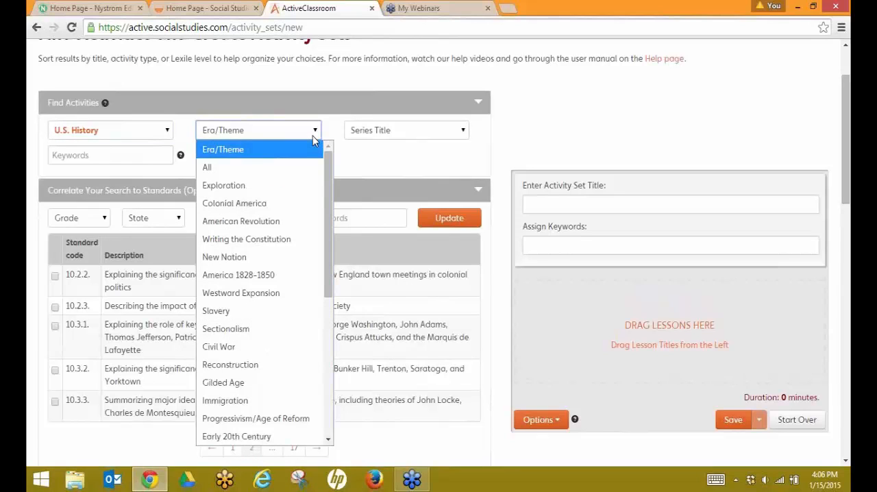
click(266, 219)
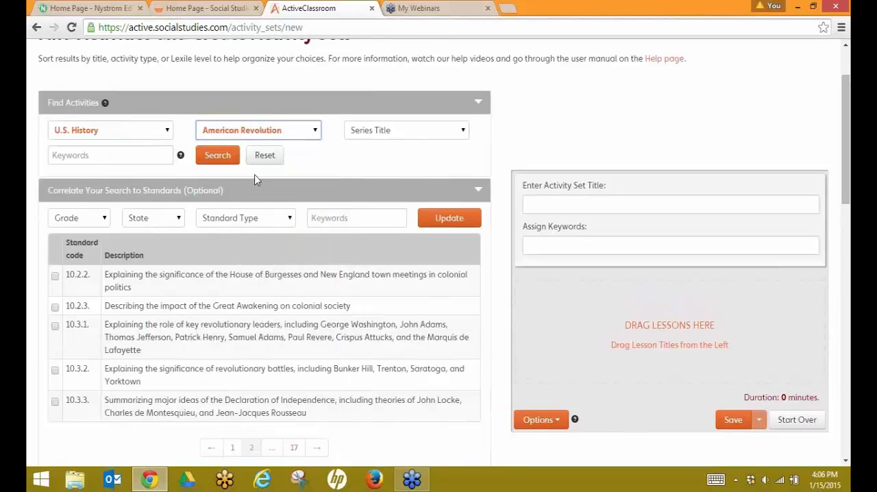
click(218, 156)
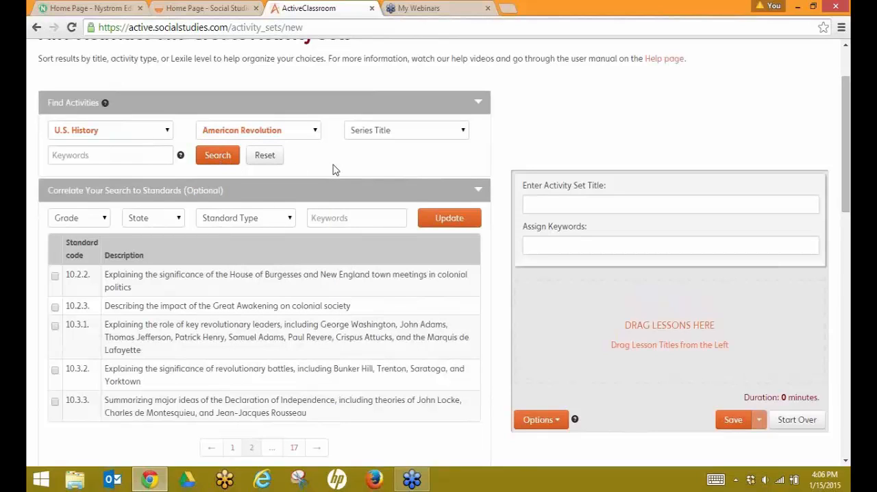
Step: Add the 1775 - Battle of Lexington and Concord video lesson to the new activity set
scroll(314, 174, down, 4)
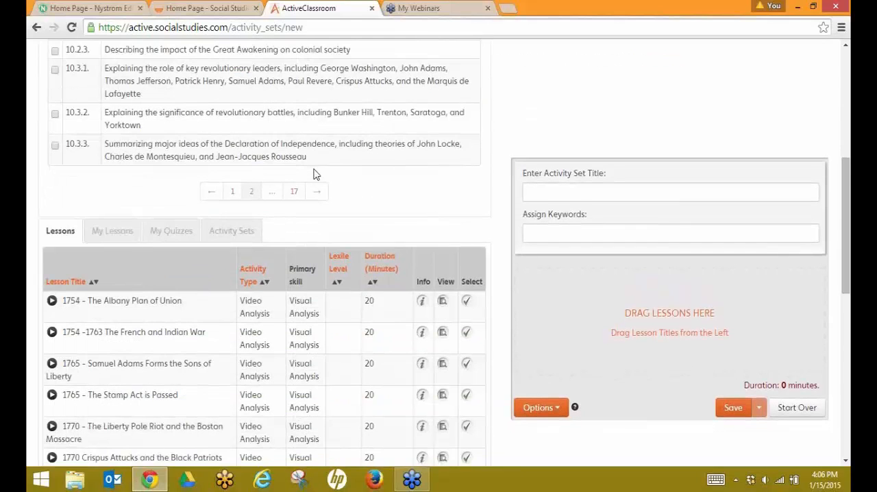
scroll(313, 174, down, 3)
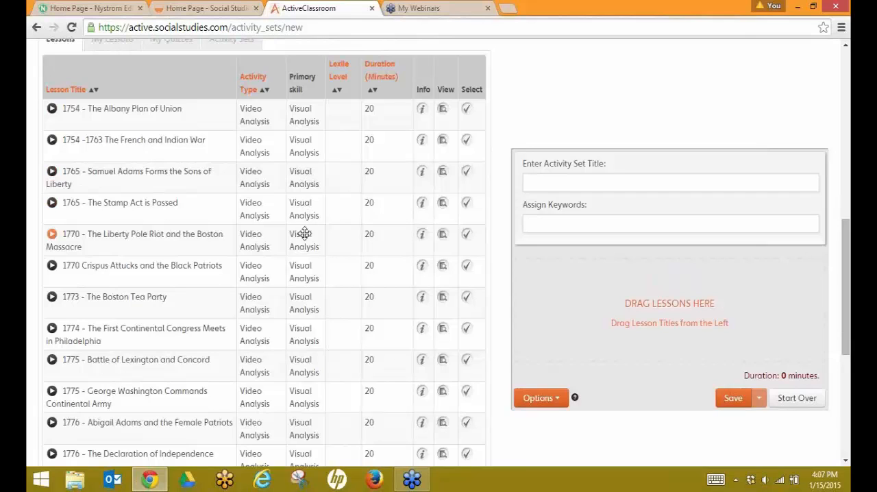
scroll(304, 240, down, 1)
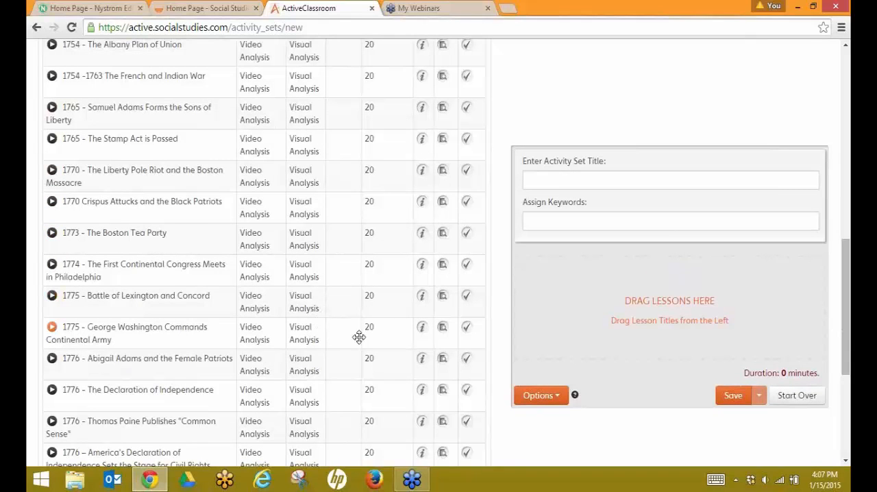
click(465, 301)
scroll(394, 304, down, 4)
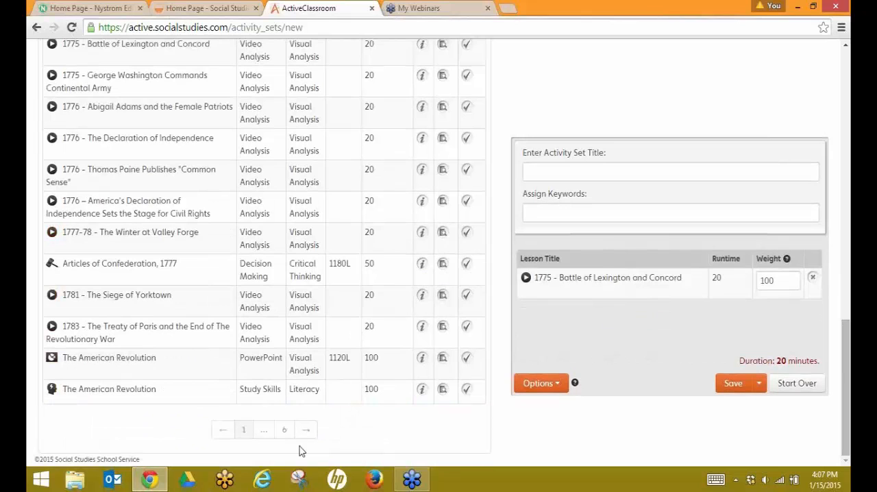
scroll(284, 402, up, 10)
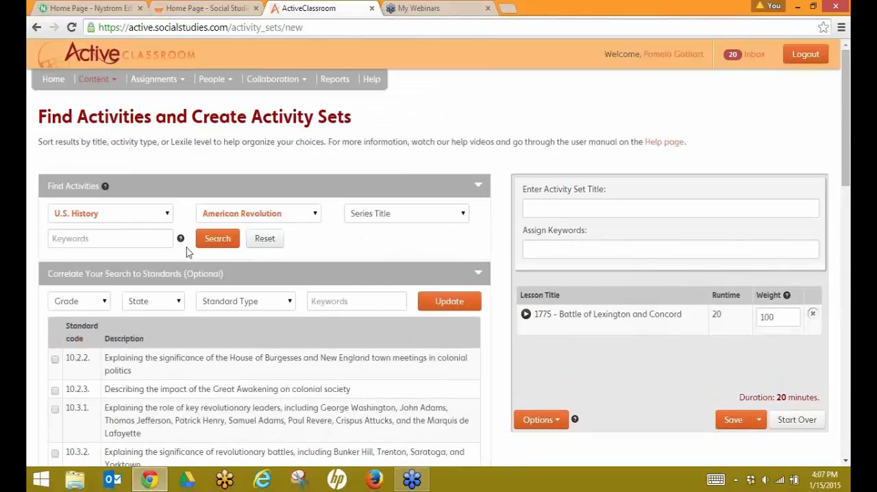
Step: Search the filtered activities for the keyword lexington and concord
click(112, 239)
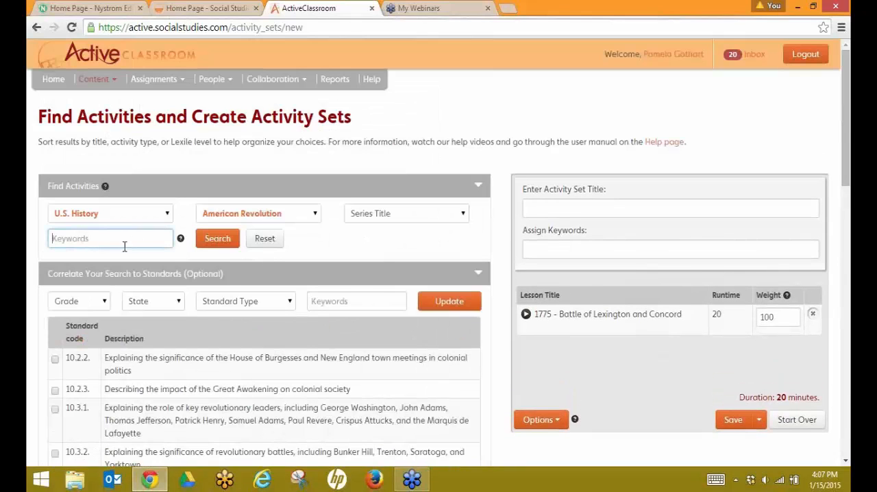
text(lexington and concord)
click(384, 249)
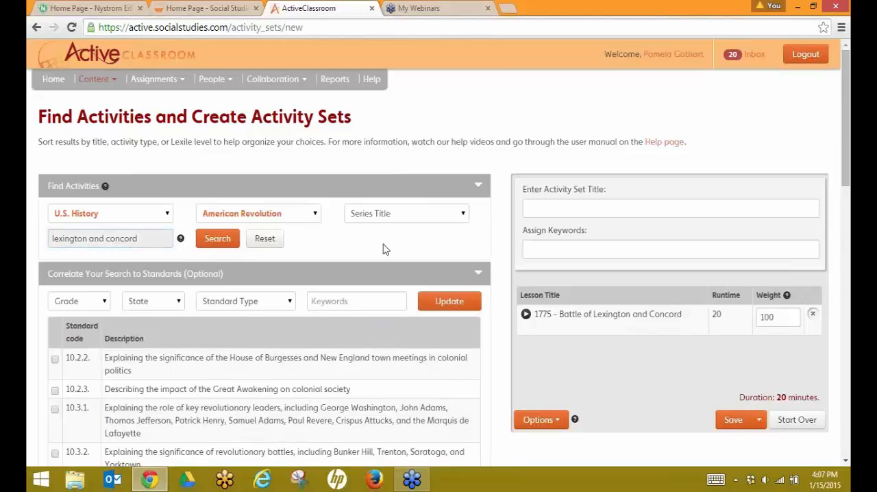
Step: Add the decision-making lesson The Declaration of Independence, 1774–1776 to the activity set
scroll(396, 273, down, 5)
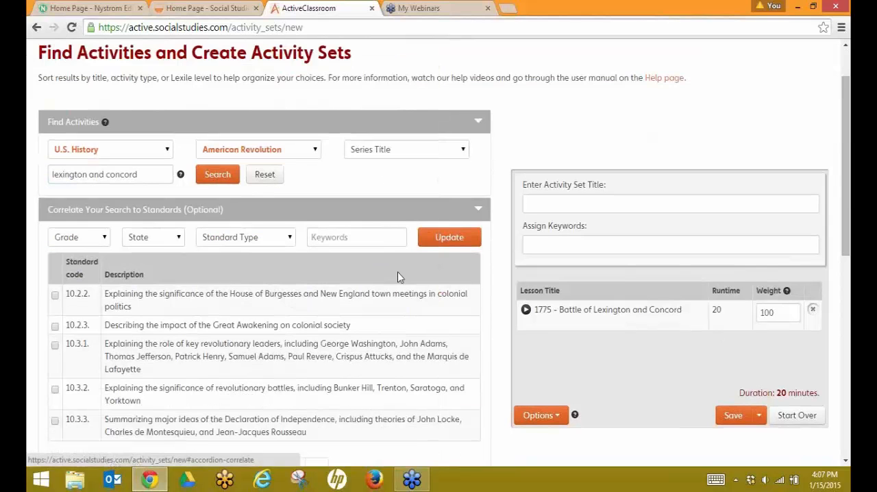
scroll(397, 274, down, 2)
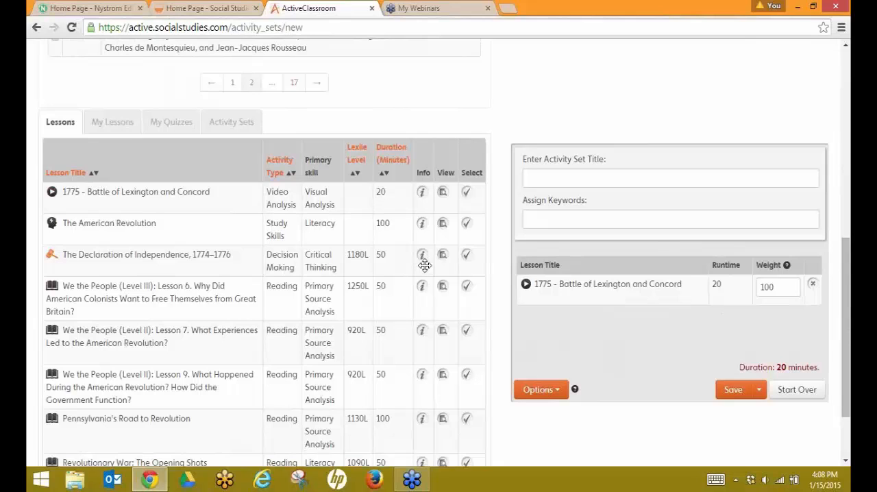
click(466, 259)
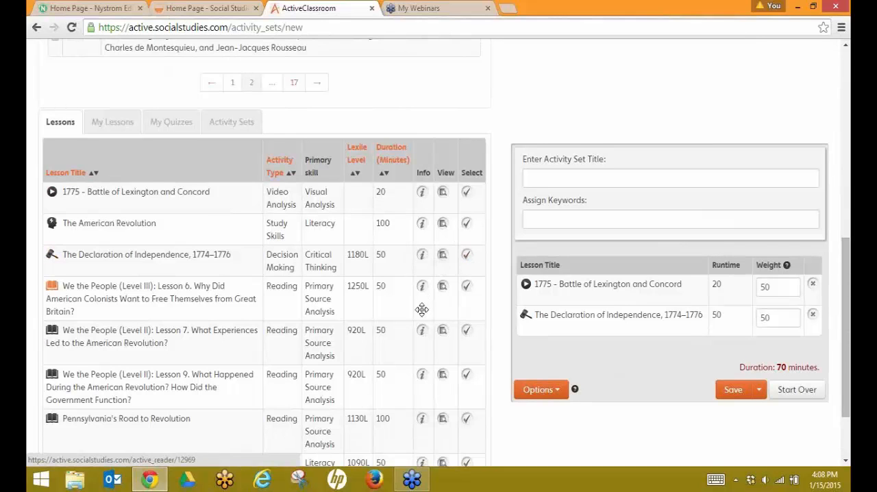
Step: Add Revolutionary War: The Opening Shots and The American Revolution study-skills lesson to the activity set
scroll(421, 309, down, 2)
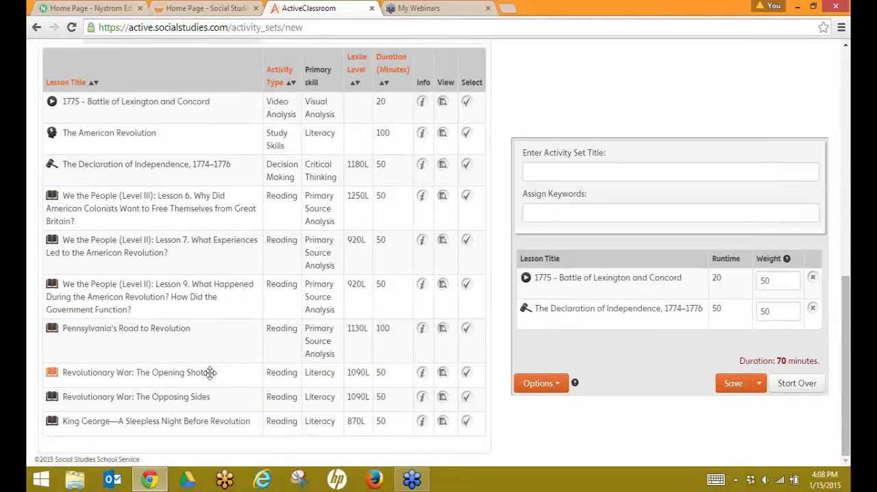
click(467, 375)
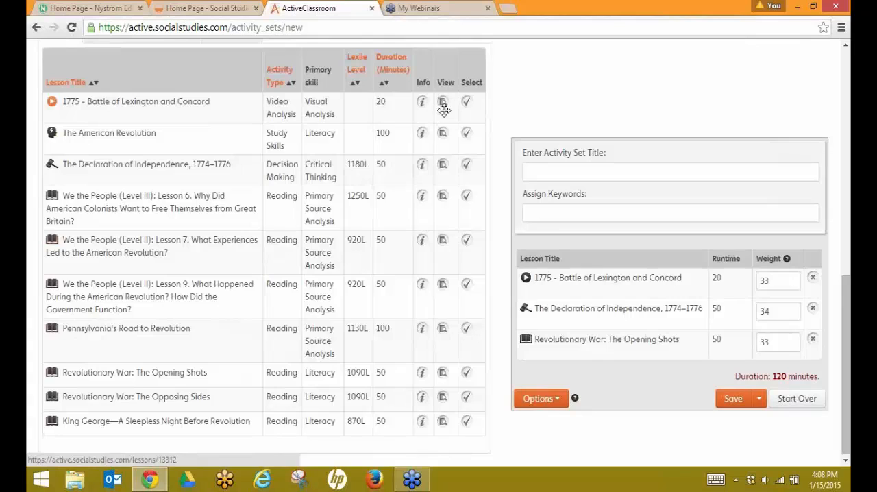
click(466, 137)
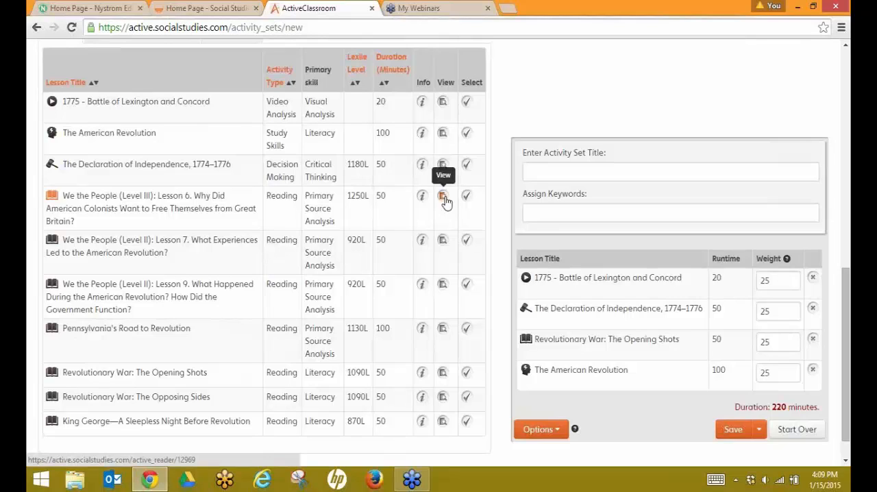
Step: Title the activity set Lexington and Concord
click(838, 183)
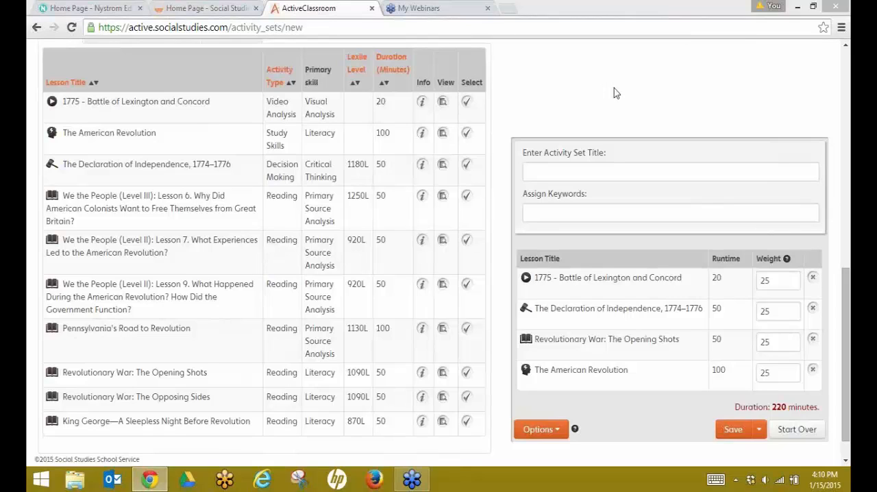
click(550, 177)
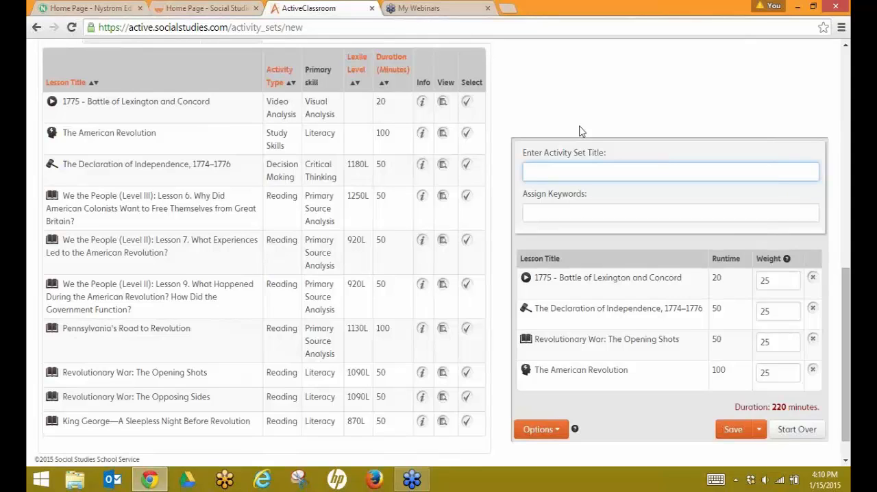
text(Lexington and Concord)
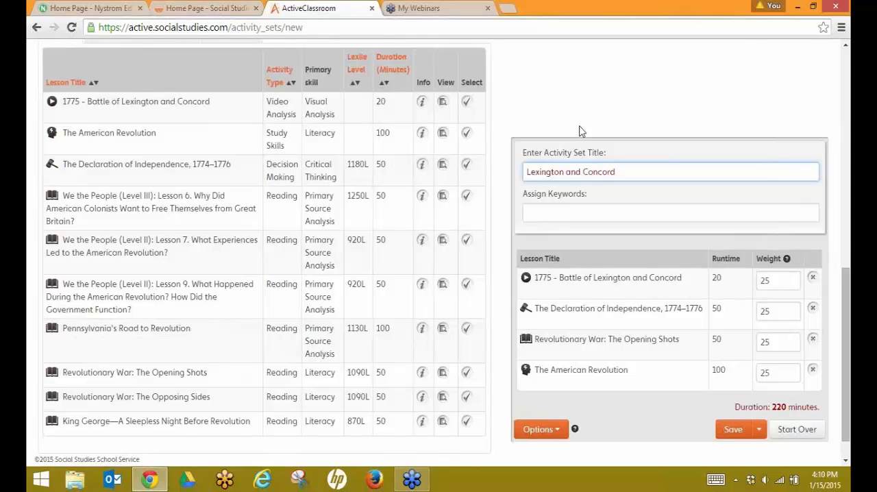
key(Tab)
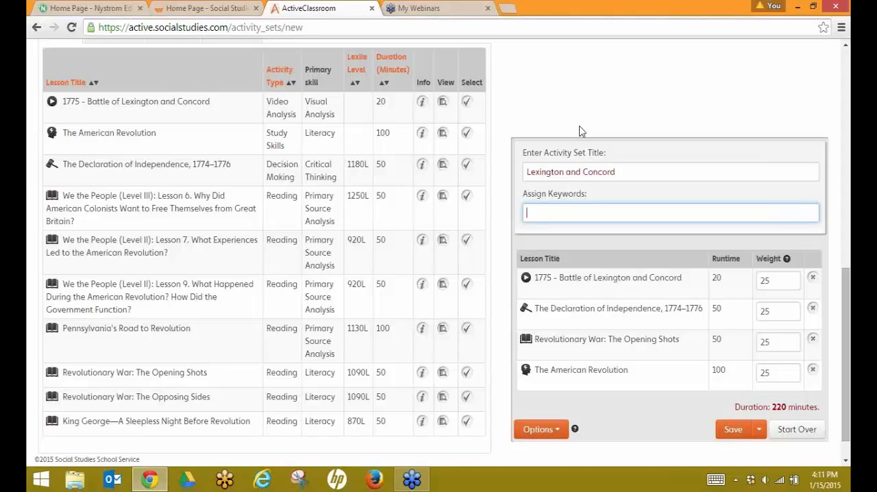
Step: Assign the keyword American History to the activity set and save it
text(American History)
scroll(632, 204, down, 1)
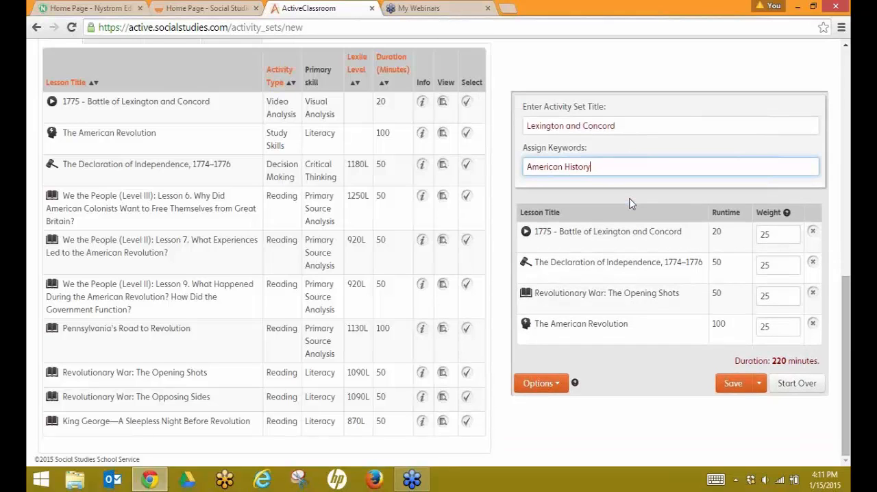
click(734, 385)
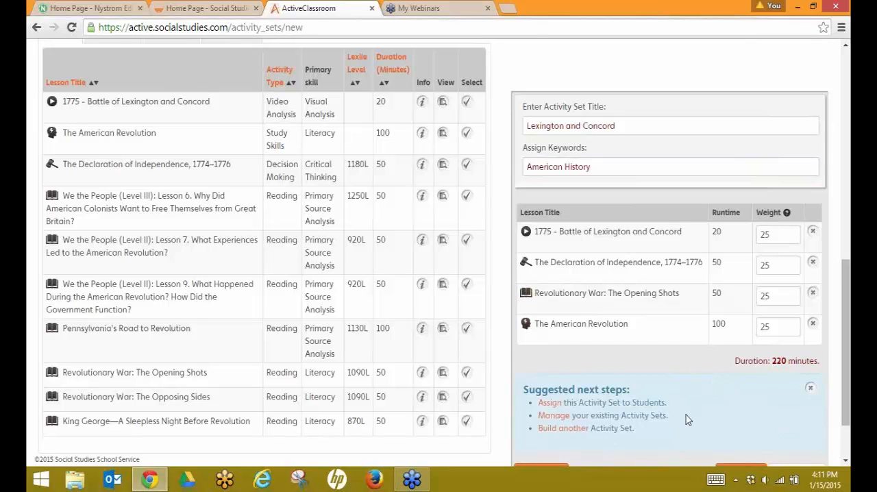
Step: Start assigning the saved activity set to students and review the New Assignment form
scroll(686, 415, down, 2)
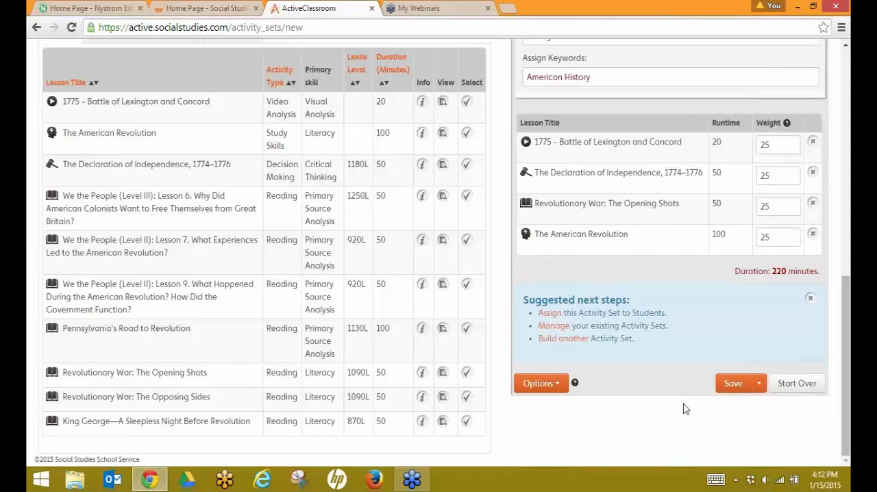
click(552, 314)
scroll(497, 311, up, 8)
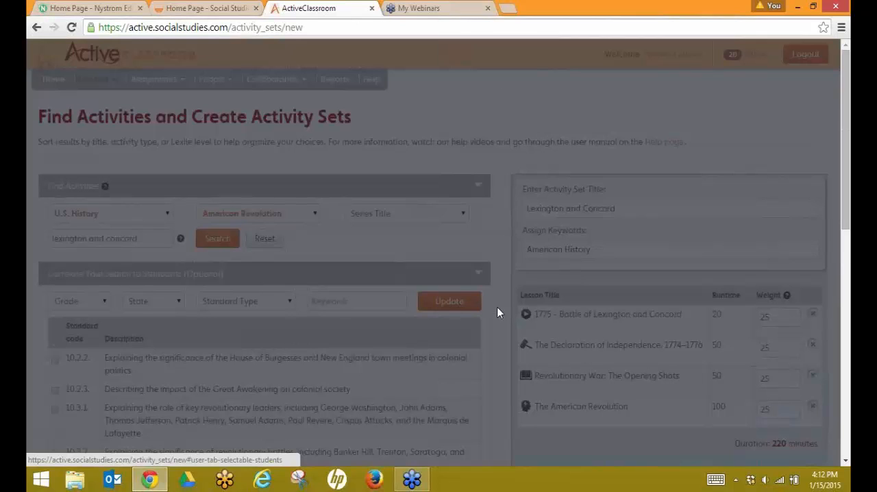
scroll(498, 312, down, 4)
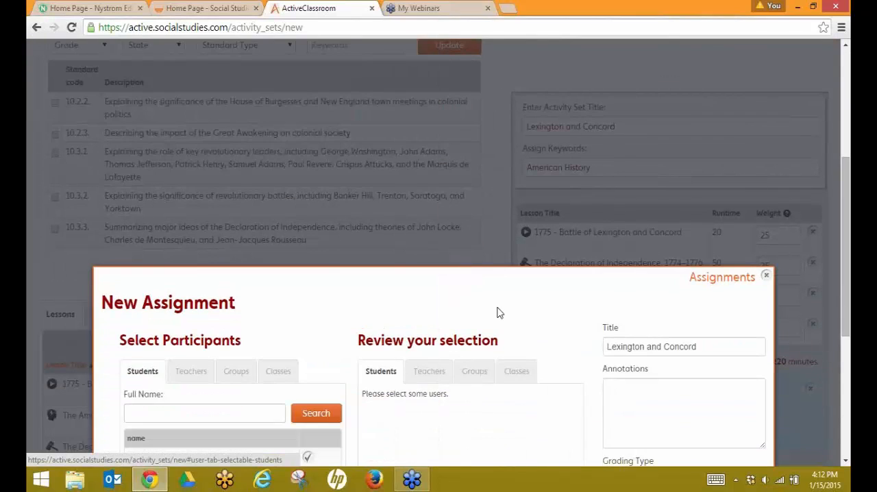
scroll(498, 312, down, 1)
scroll(515, 345, down, 1)
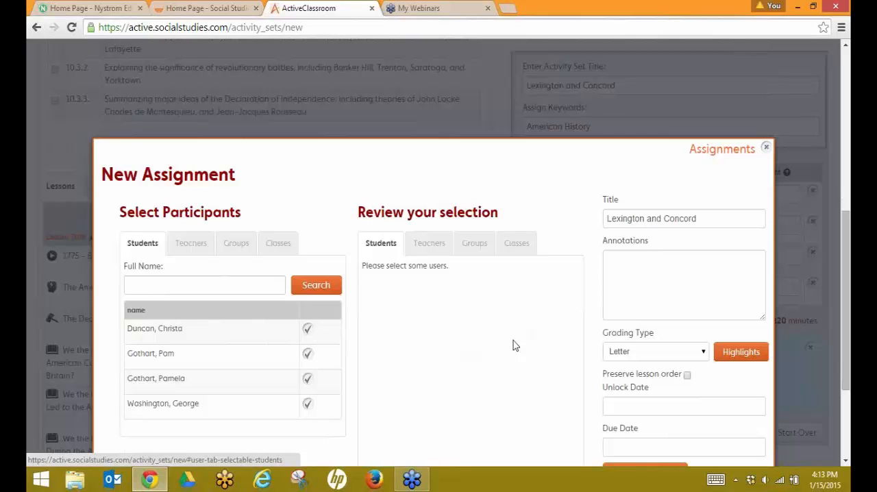
scroll(515, 346, down, 2)
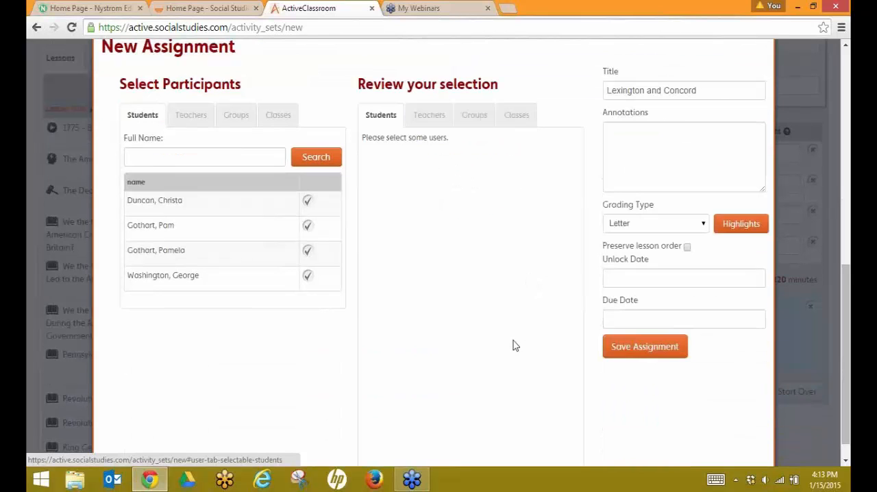
Step: Choose the fourth period class as the participants for the assignment
scroll(513, 340, up, 1)
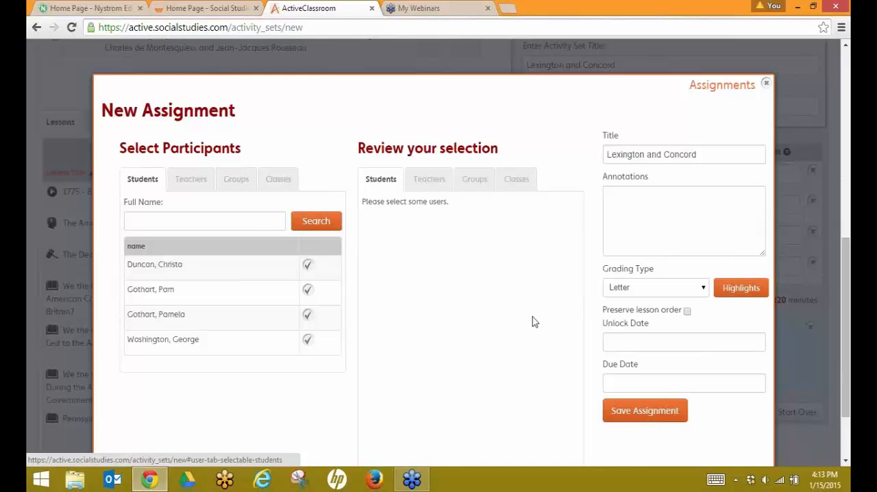
click(273, 185)
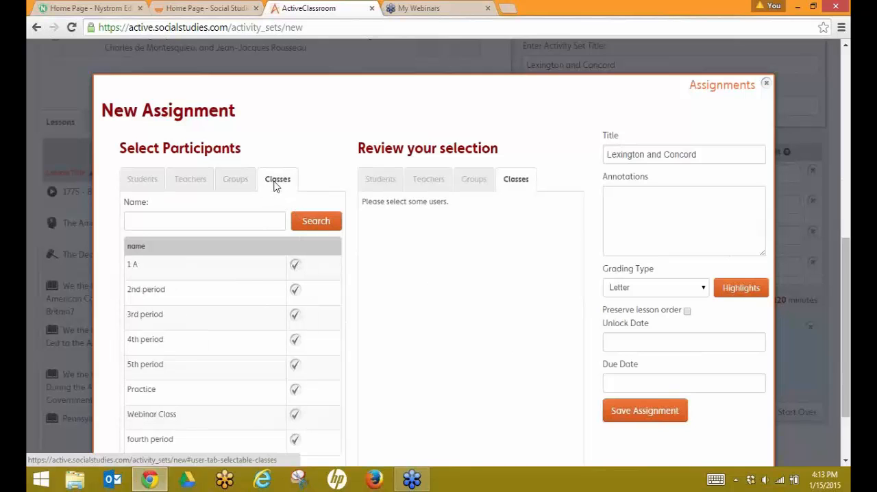
scroll(261, 285, down, 1)
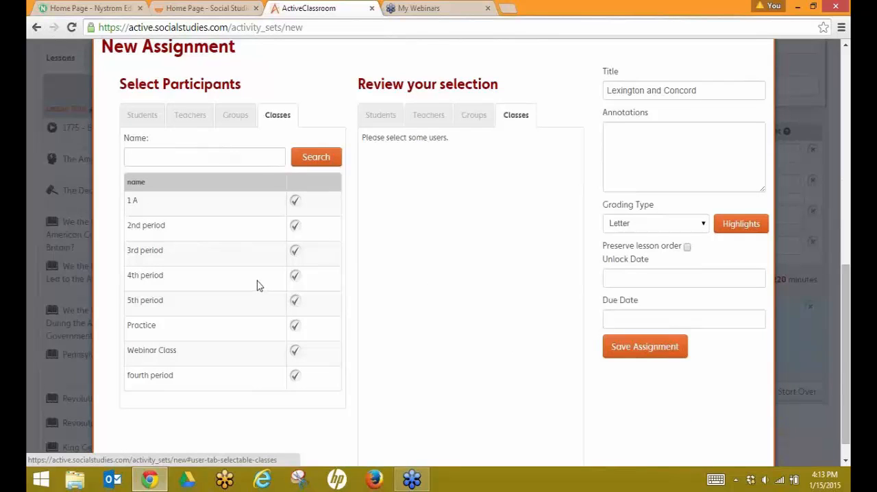
click(294, 375)
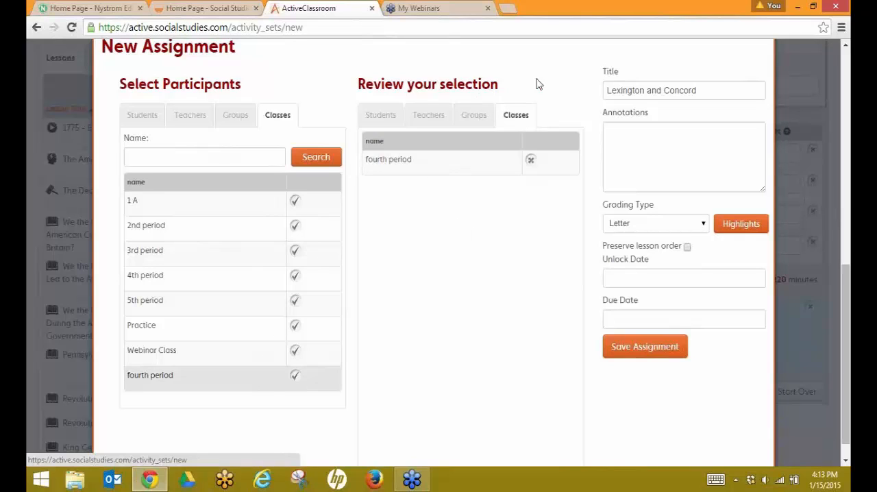
Step: Enter the annotation "Highlight in your reading: content important vocabulary, main idea,supporting evidence and annotate in the margins your questions."
click(622, 131)
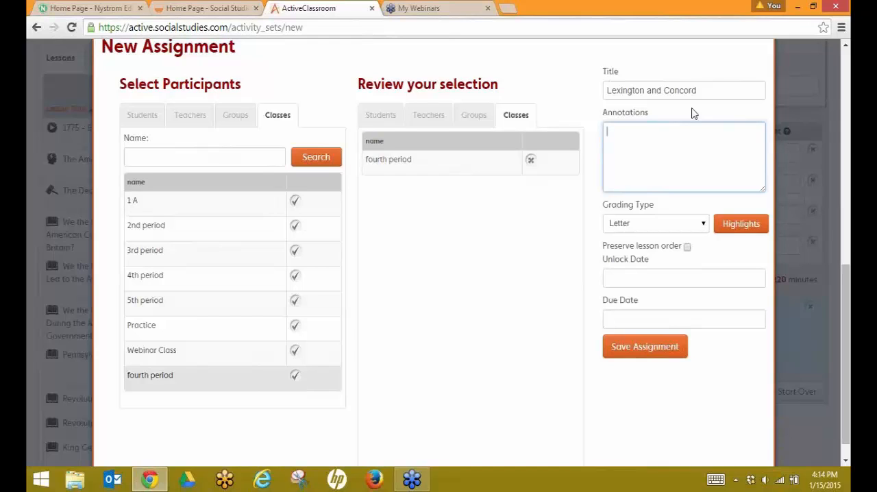
text(Highlight in your reading content import)
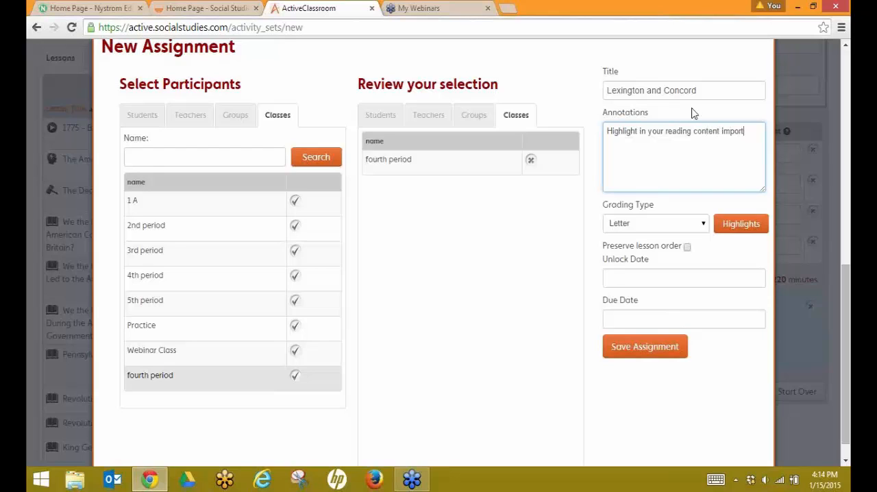
text(ant vocabulary, main idea,)
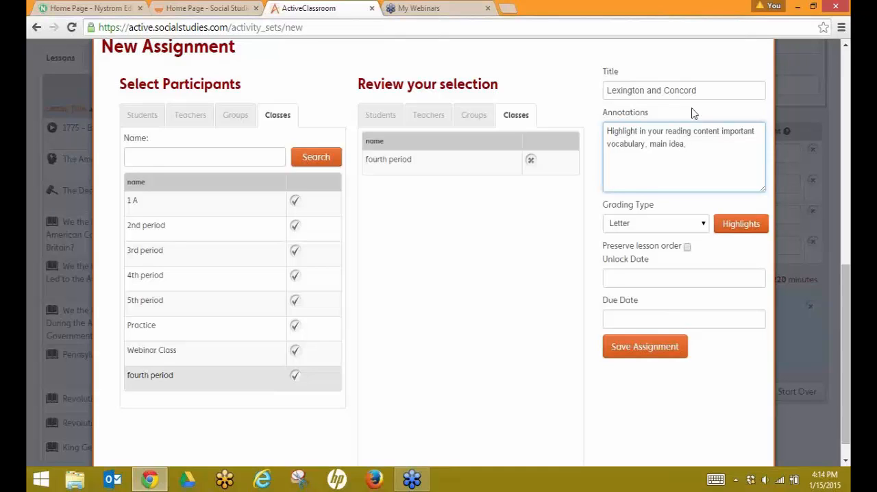
text(support)
text(ing evidenc)
text(e)
text( and )
text(an)
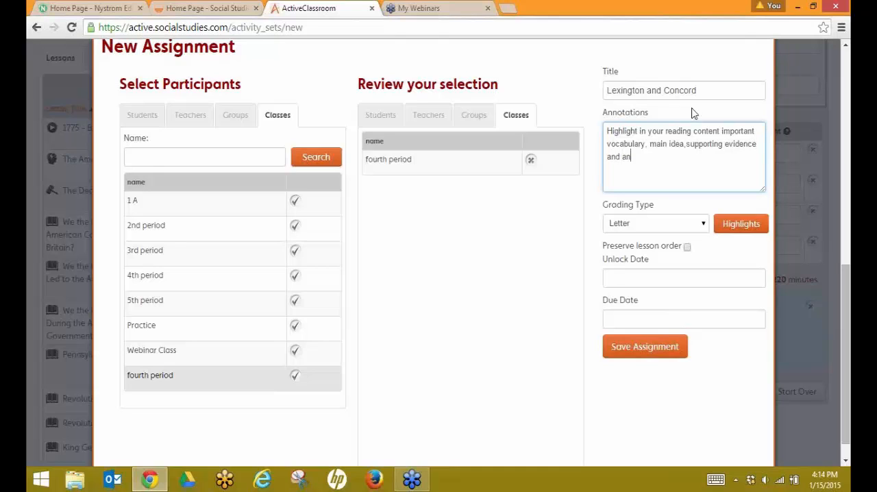
text(notate in the margins)
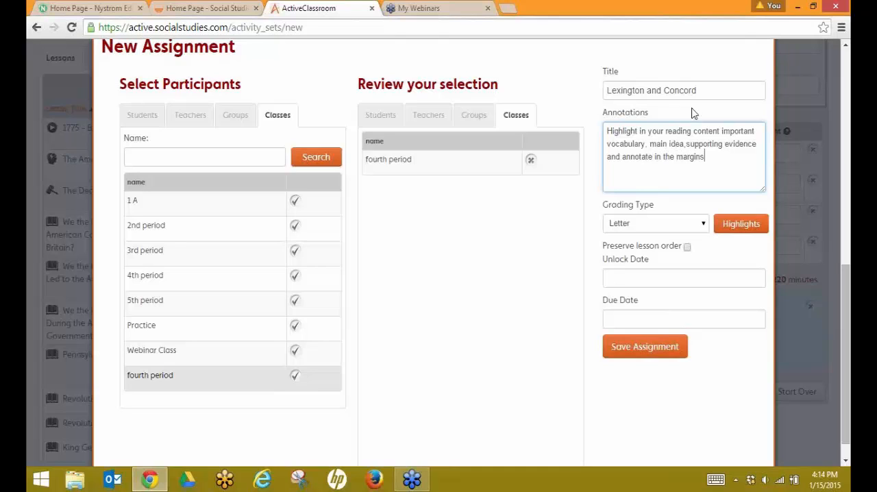
text( your questions.)
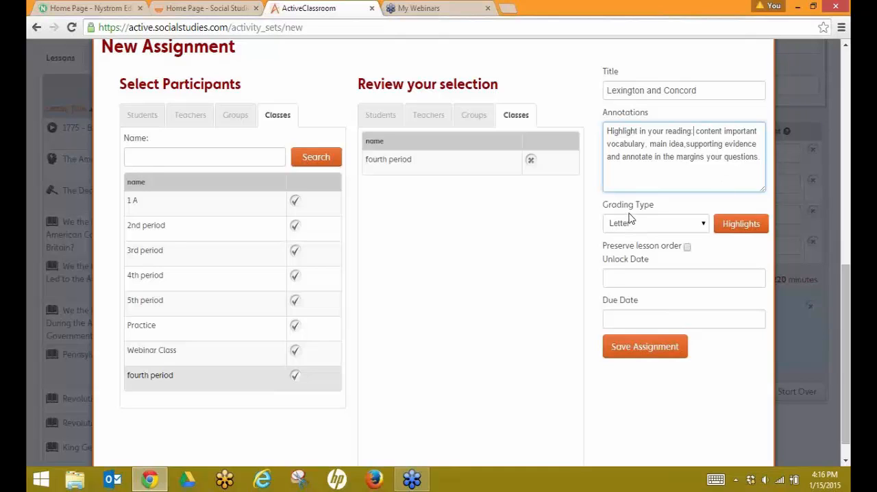
Step: Set the assignment's grading type to Percentage
click(703, 225)
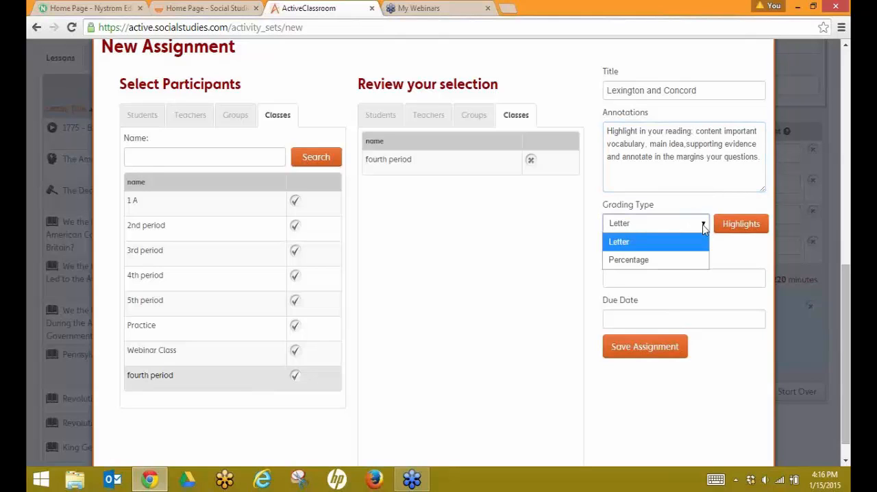
click(640, 262)
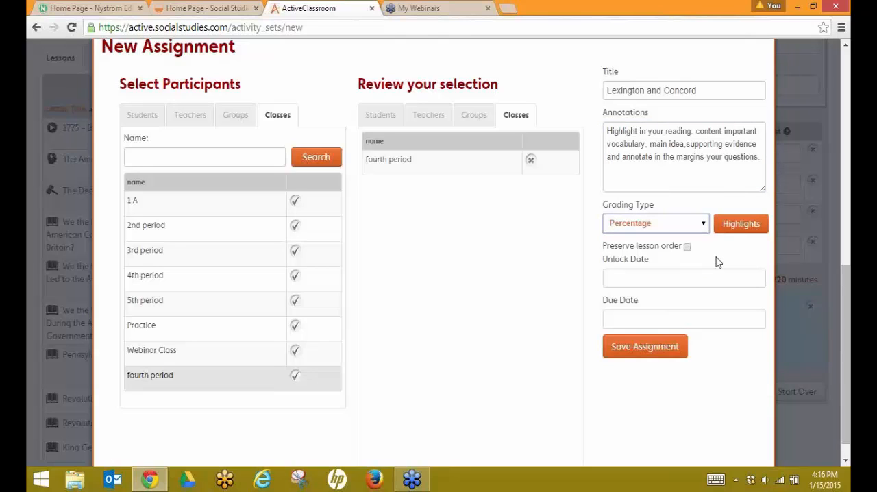
Step: Open the highlights editor and remove the four default highlights: Highlight, Main Idea, Supporting Evidence and Geographic Term
click(731, 226)
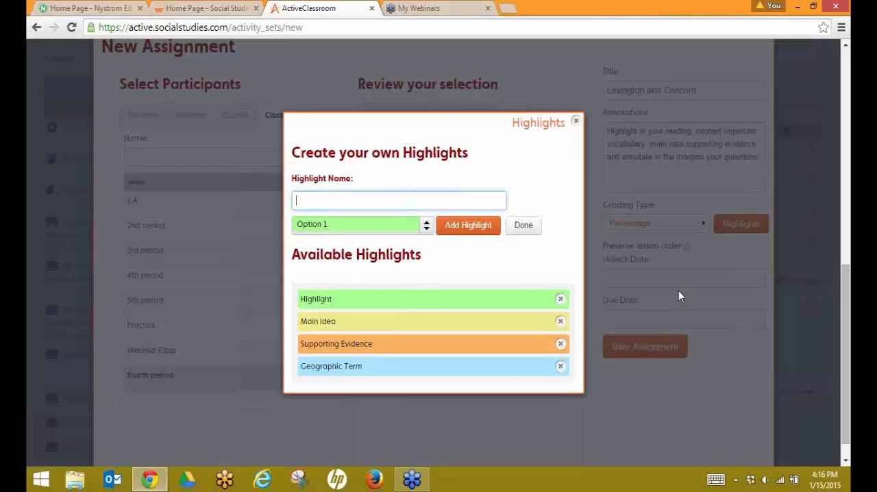
click(560, 300)
click(559, 300)
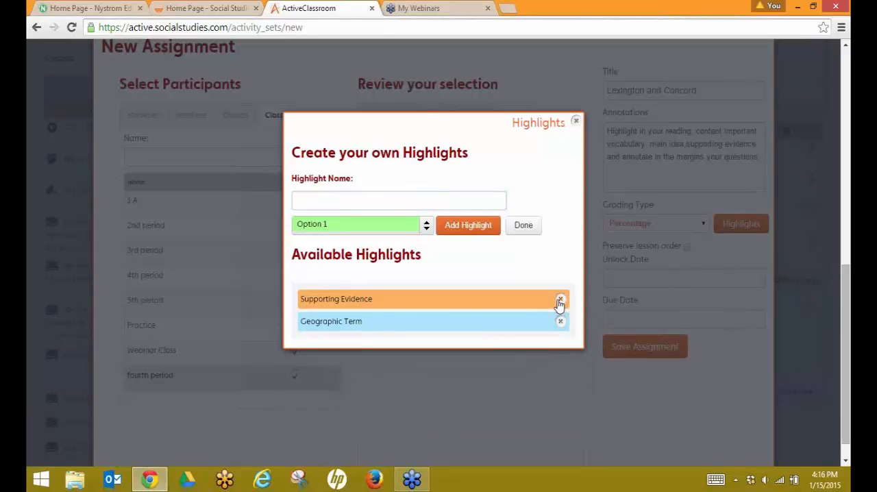
click(560, 300)
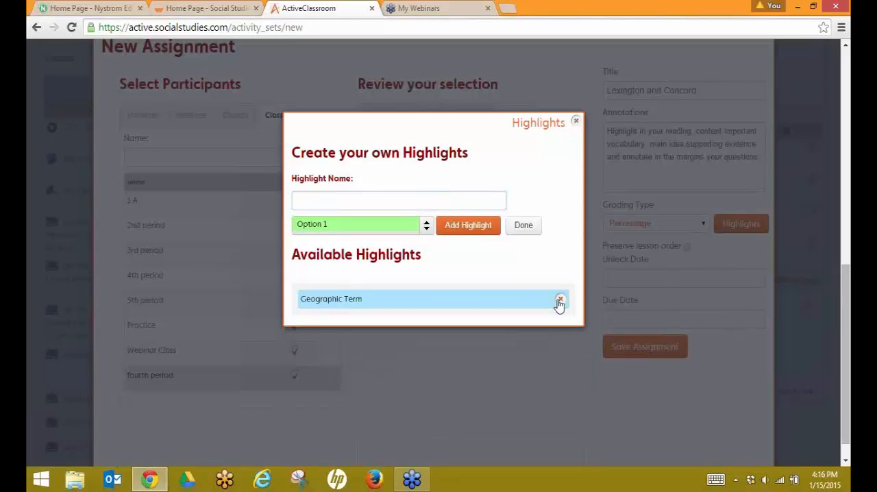
click(559, 301)
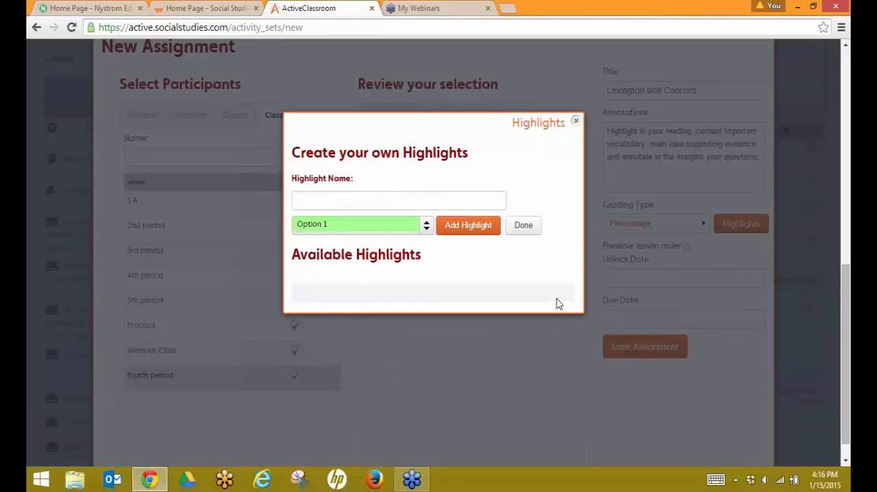
Step: Create a highlight named content important vocabulary using the Option 13 colour
click(311, 198)
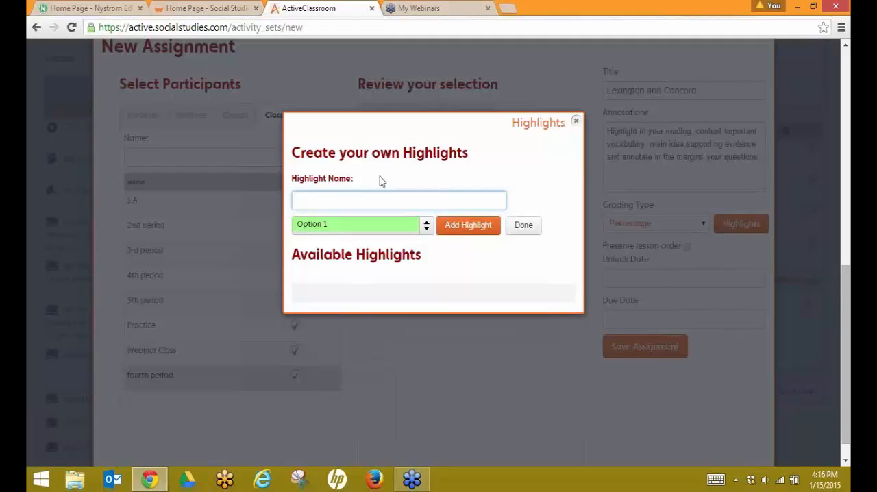
text(content important vocabulary)
click(426, 228)
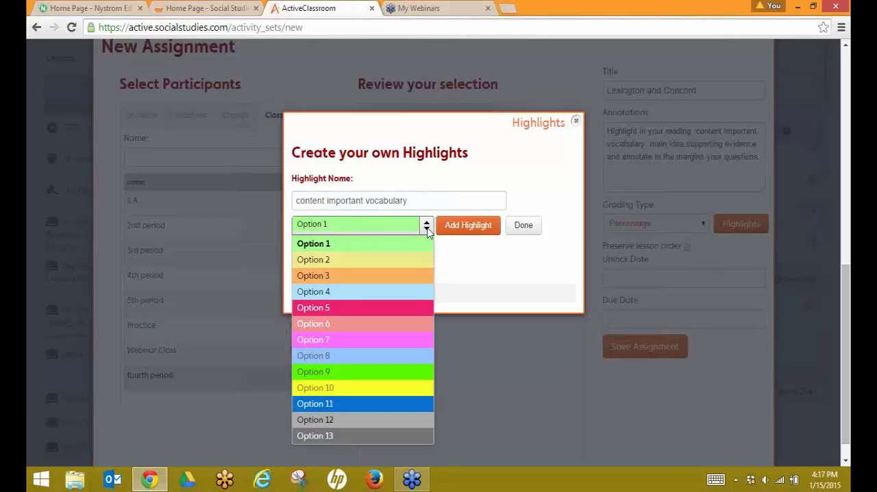
click(392, 435)
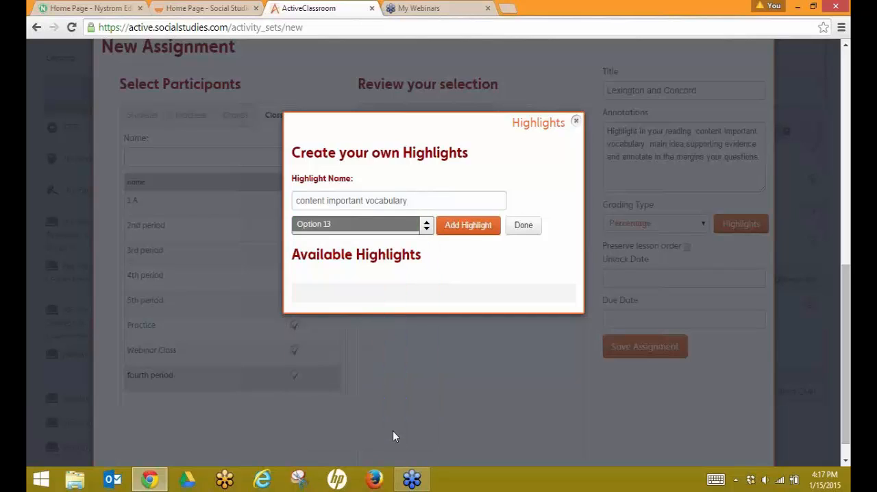
click(466, 230)
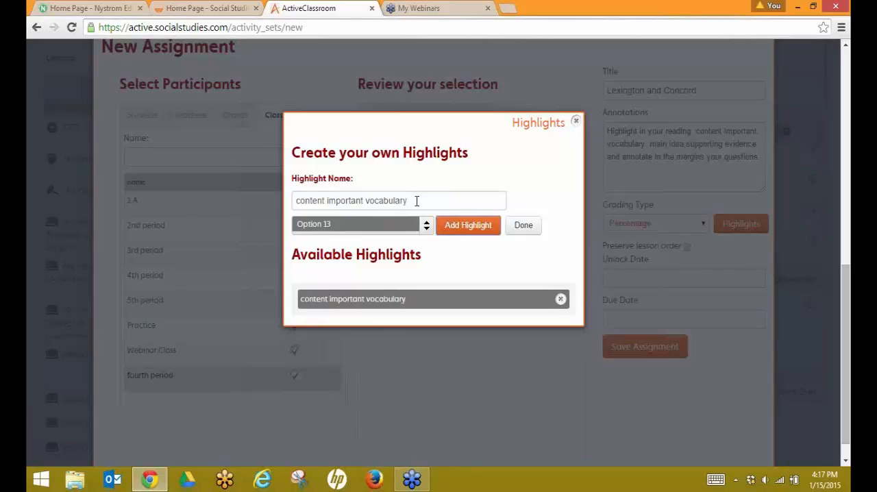
Step: Create a highlight named main idea using the Option 5 colour
drag(415, 200, 285, 201)
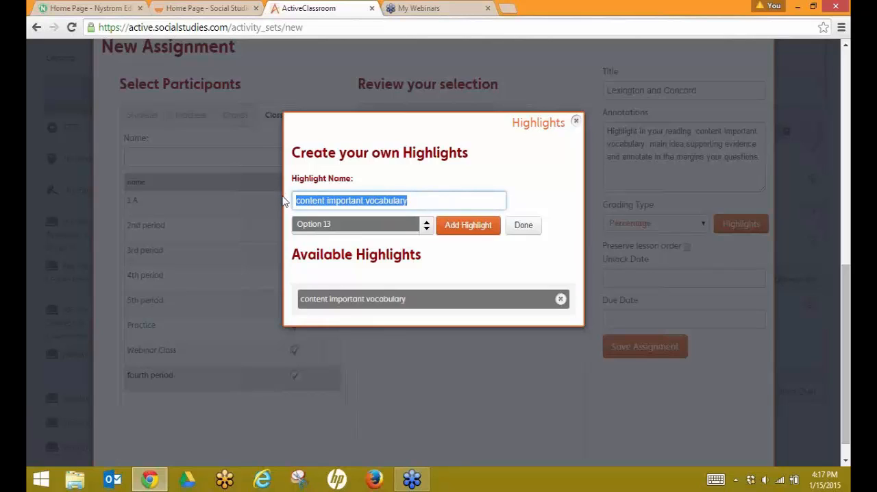
text(main i)
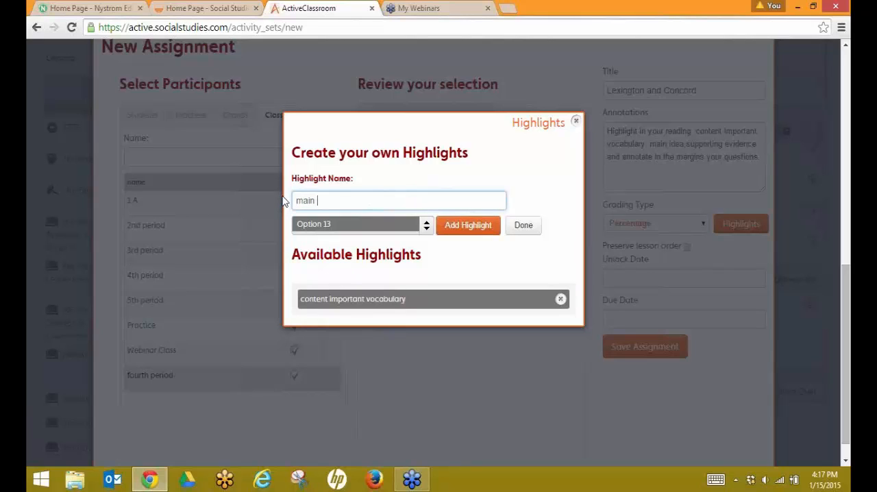
text(dea)
click(425, 230)
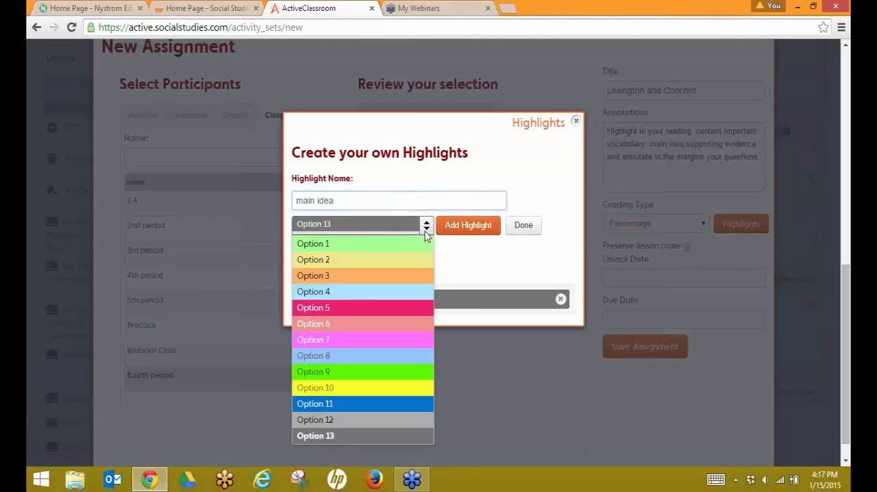
click(414, 306)
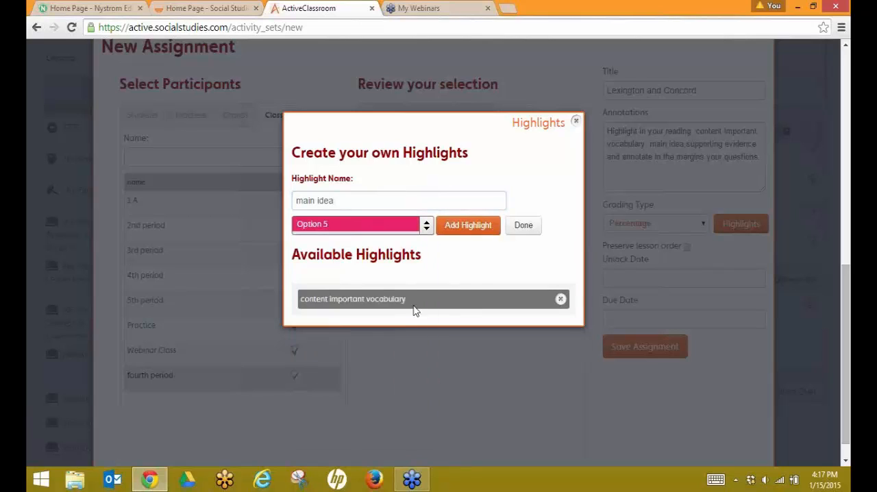
click(465, 227)
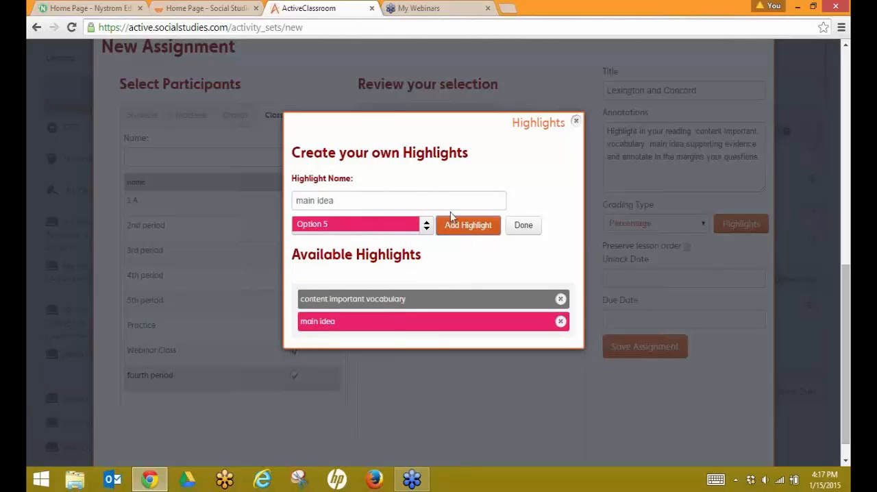
Step: Create a highlight named supporting evidence using the Option 10 colour
drag(333, 200, 289, 205)
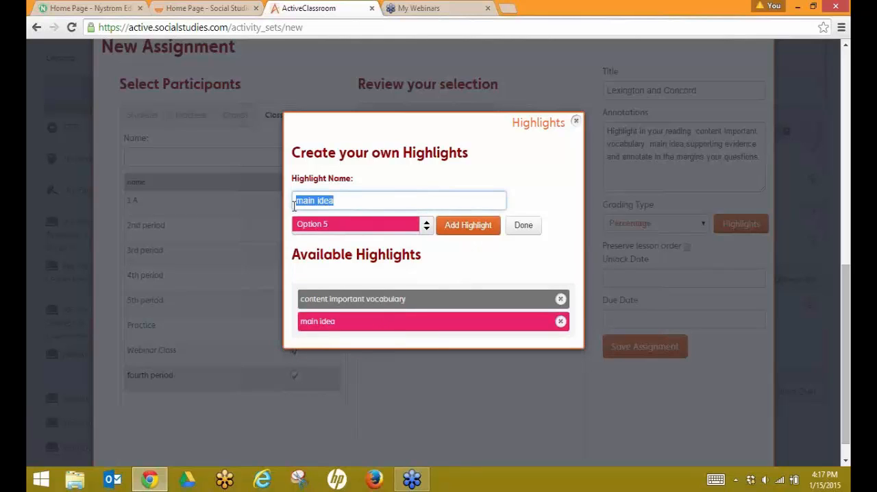
text(supporting evidence)
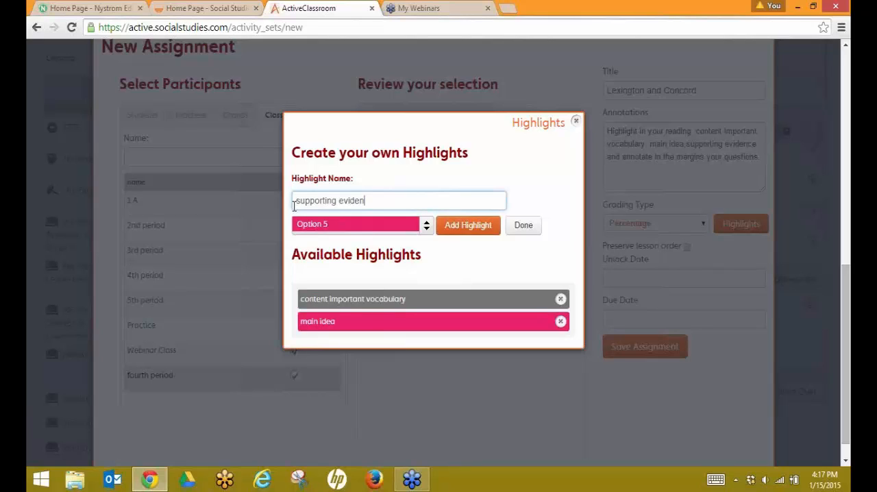
click(426, 232)
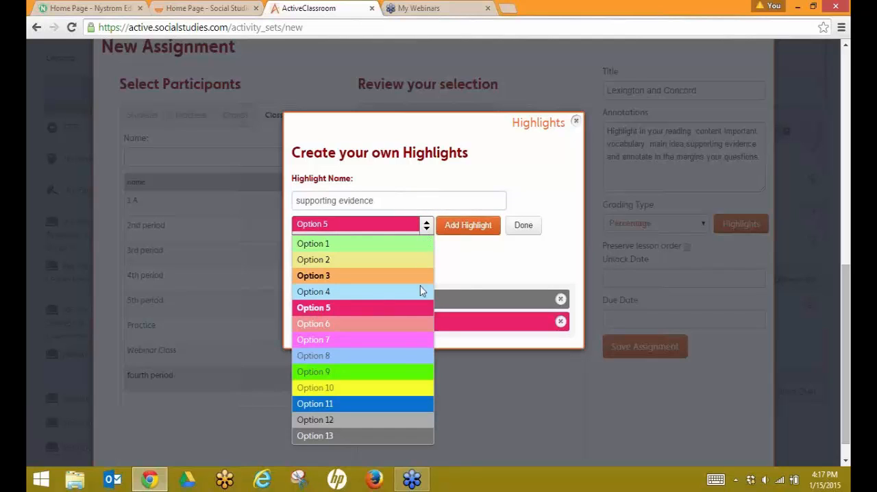
click(403, 388)
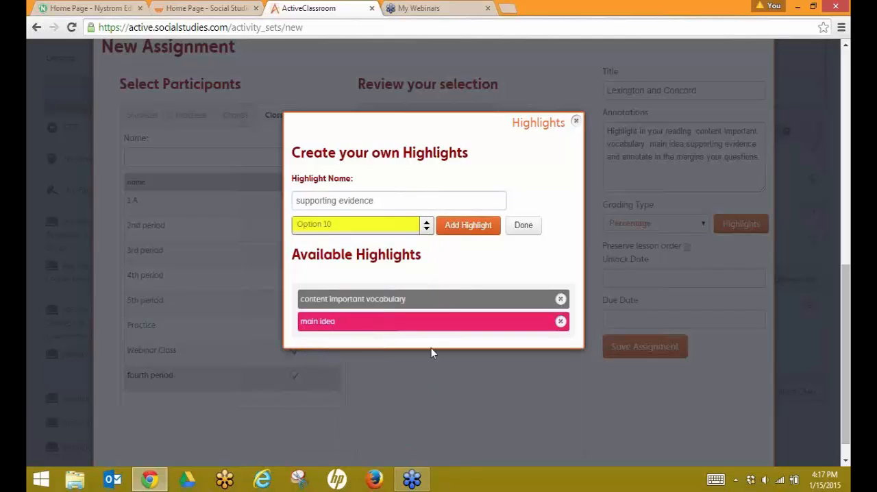
click(462, 226)
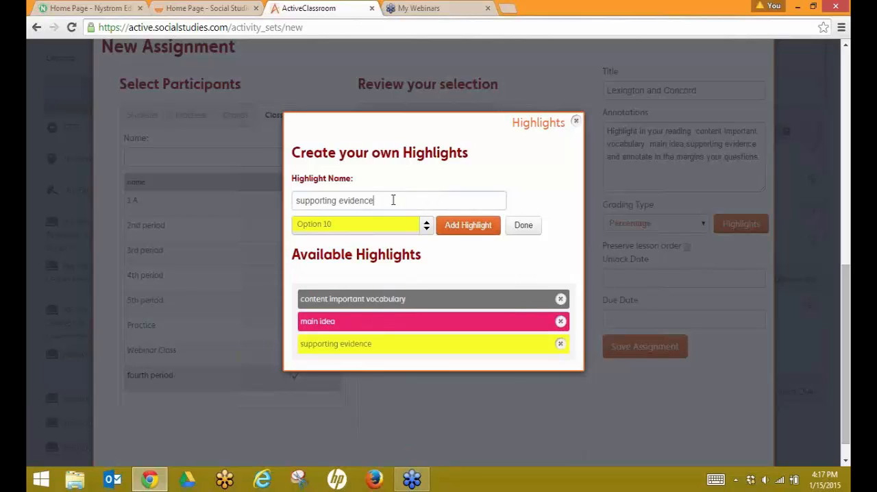
Step: Create a highlight named questions using the Option 9 colour and close the highlights editor
drag(391, 200, 279, 204)
text(s)
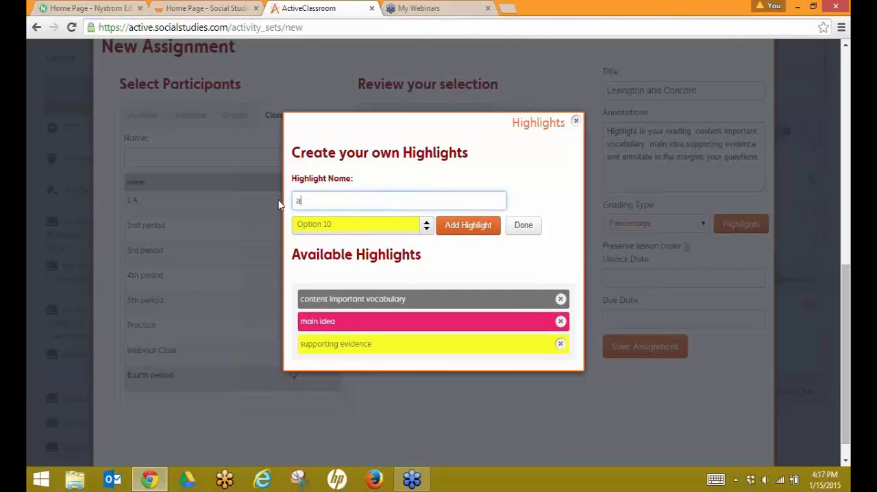
key(BackSpace)
text(questions)
click(426, 230)
click(423, 373)
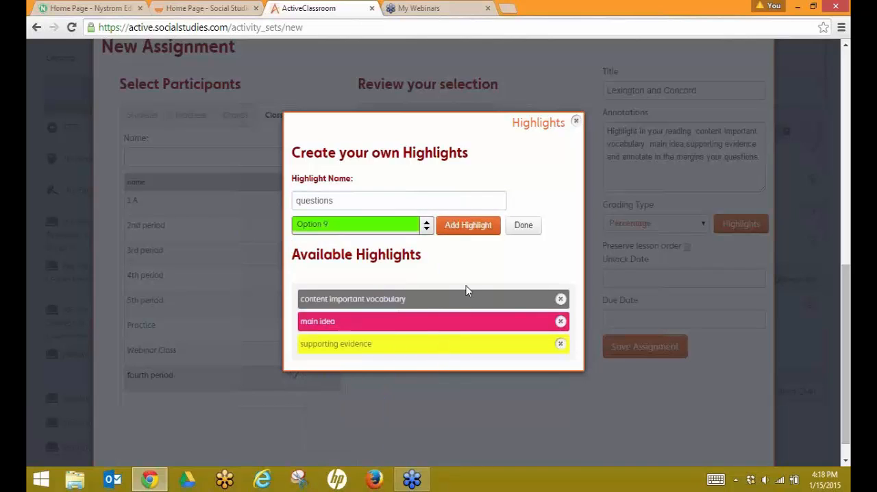
click(463, 229)
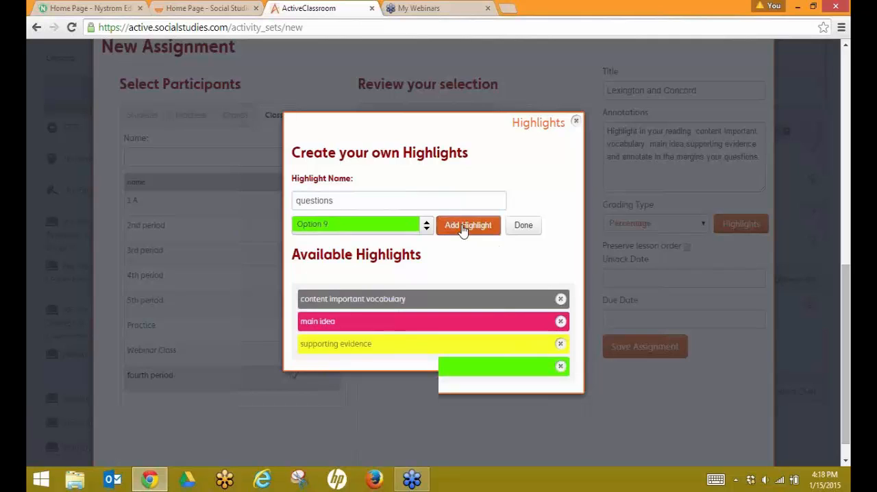
click(521, 226)
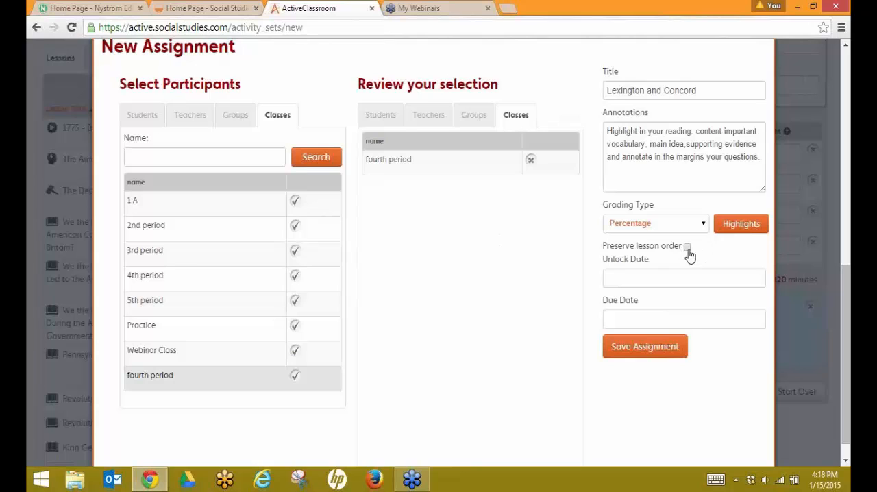
Step: Set the unlock date to 01/15/2015 and the due date to 01/19/2015, and save the assignment
click(623, 274)
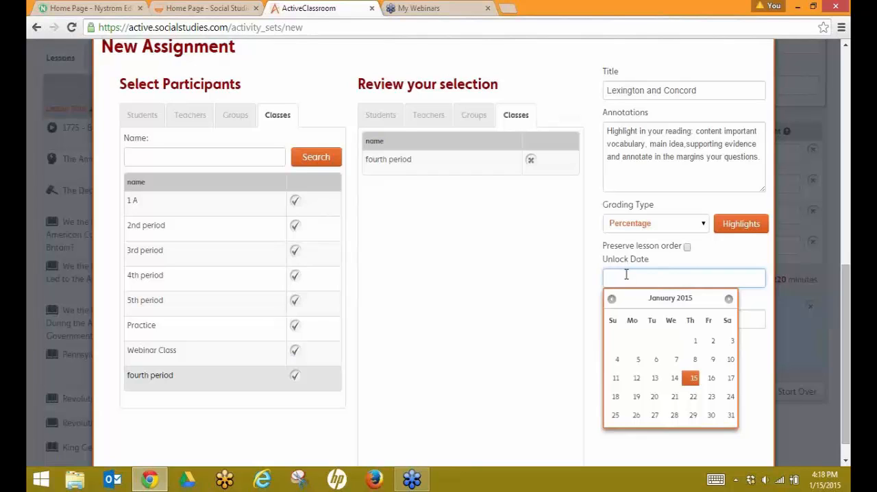
click(692, 378)
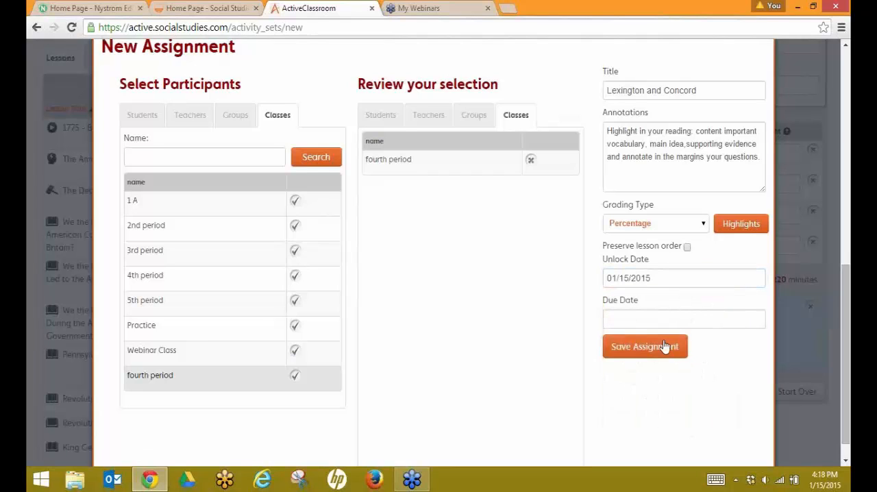
click(613, 319)
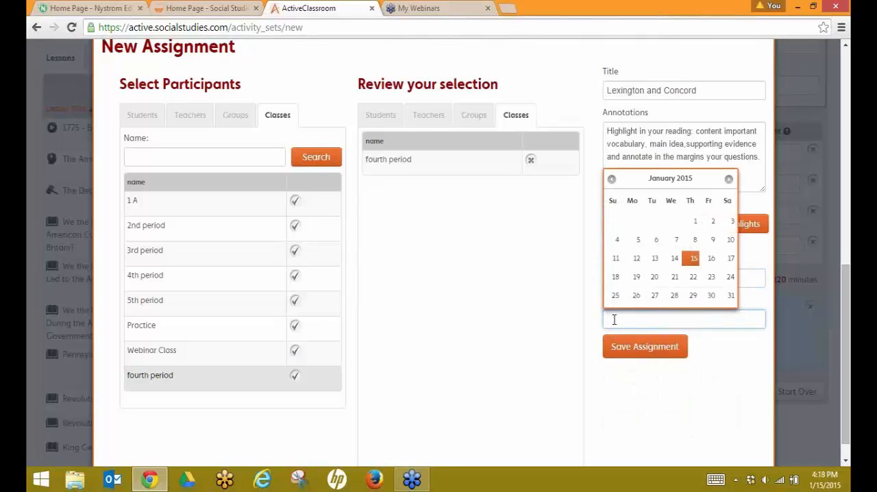
click(637, 279)
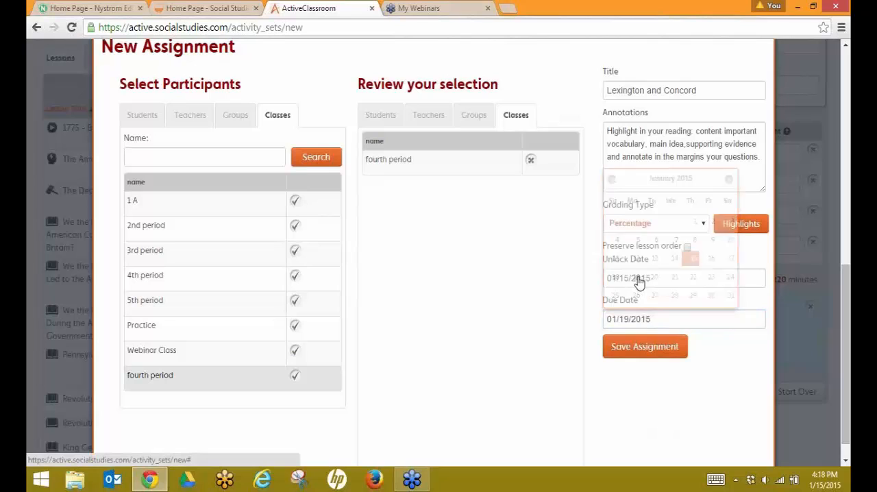
click(646, 348)
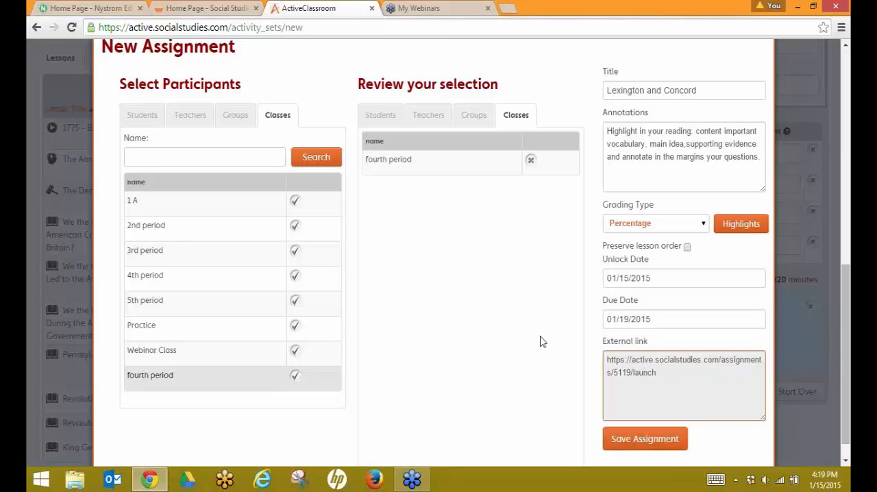
Step: Close the assignment dialog and log out of the teacher account
scroll(539, 338, up, 3)
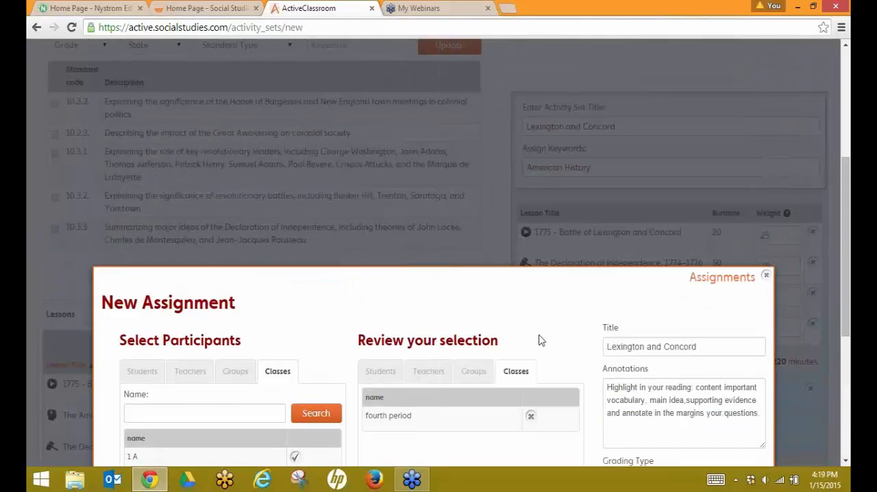
click(767, 276)
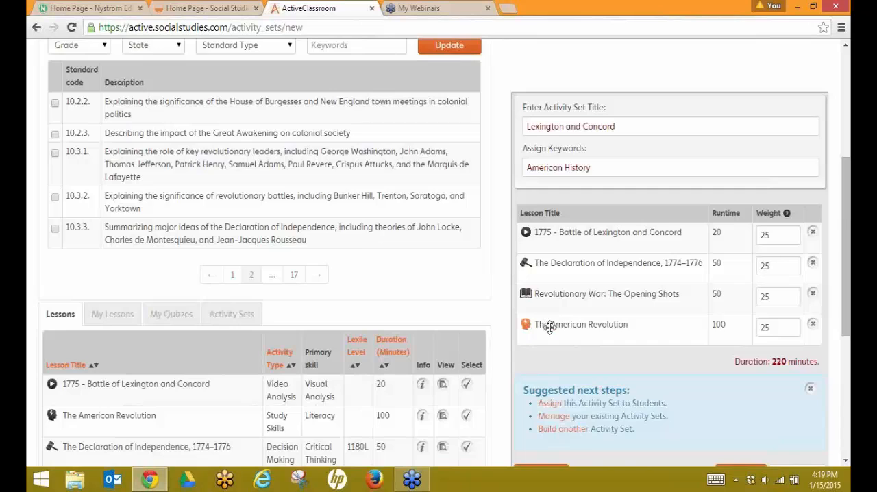
scroll(549, 319, up, 3)
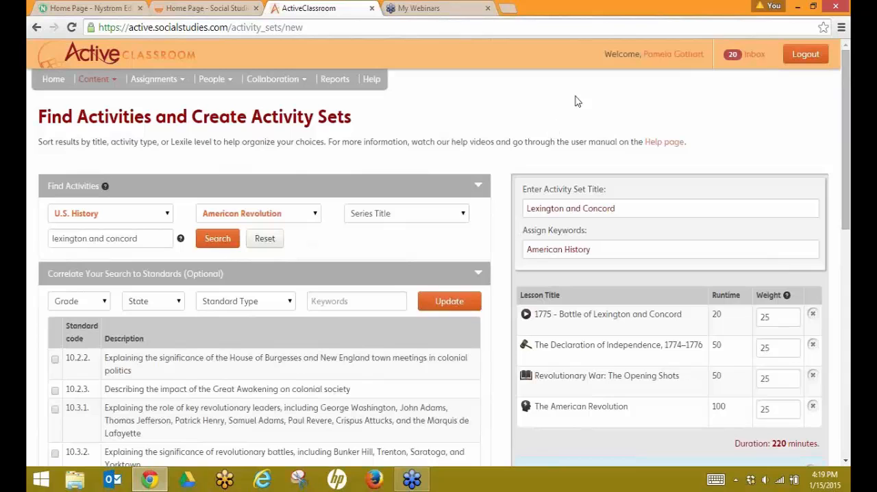
click(795, 59)
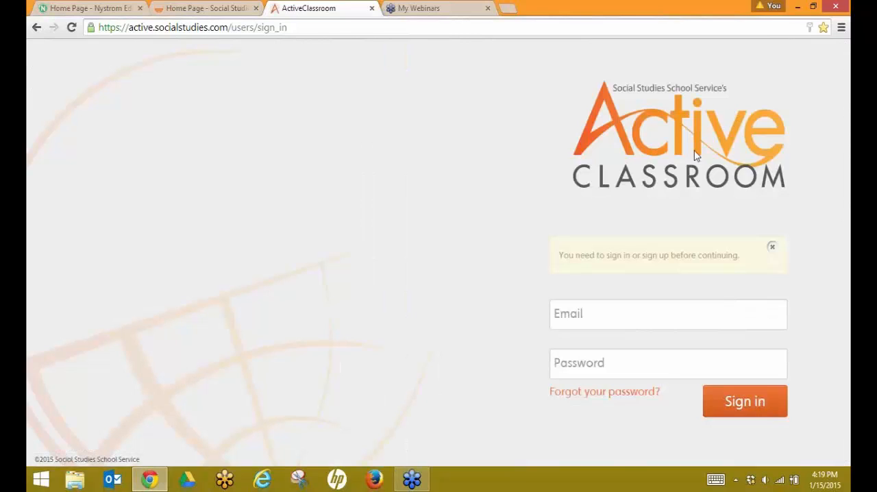
Step: Enter the student account's e-mail address on the sign-in page
click(567, 317)
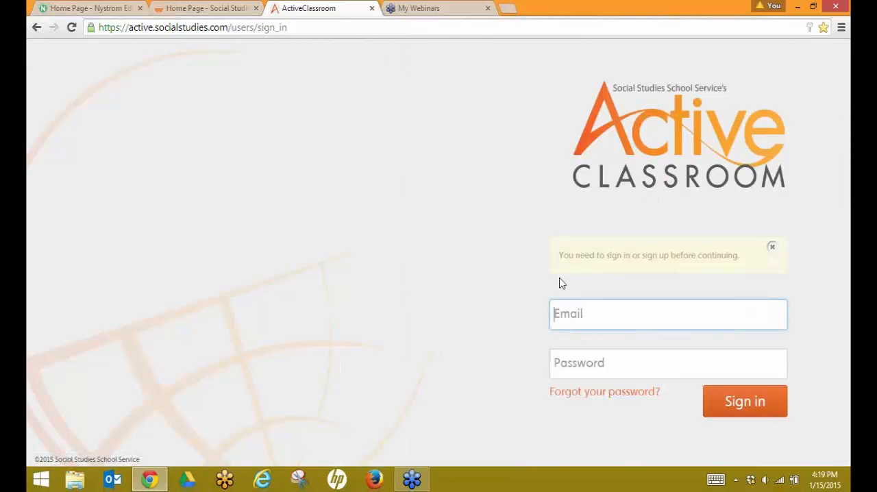
text(pam)
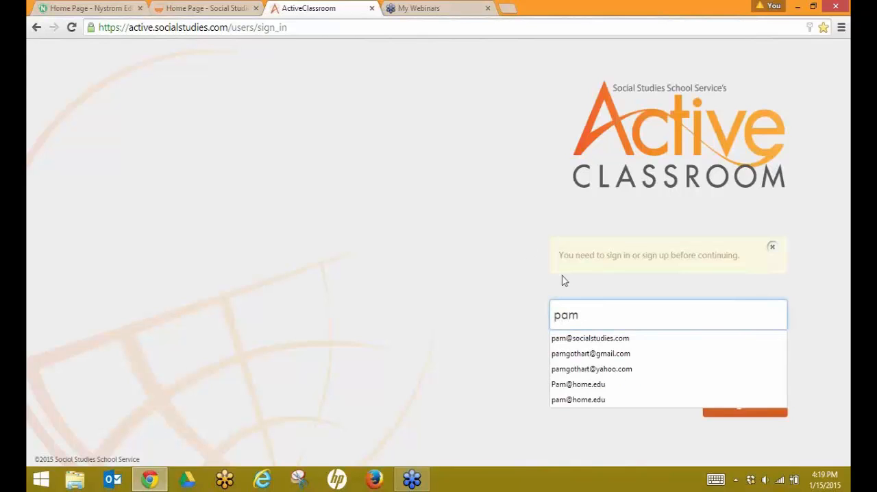
click(579, 398)
Step: Try to sign in by entering the account password
click(575, 354)
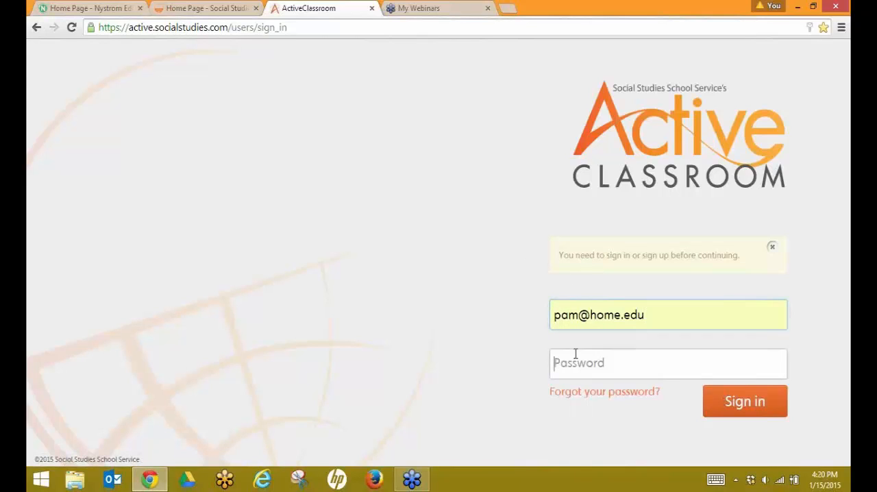
text(p••••••••••)
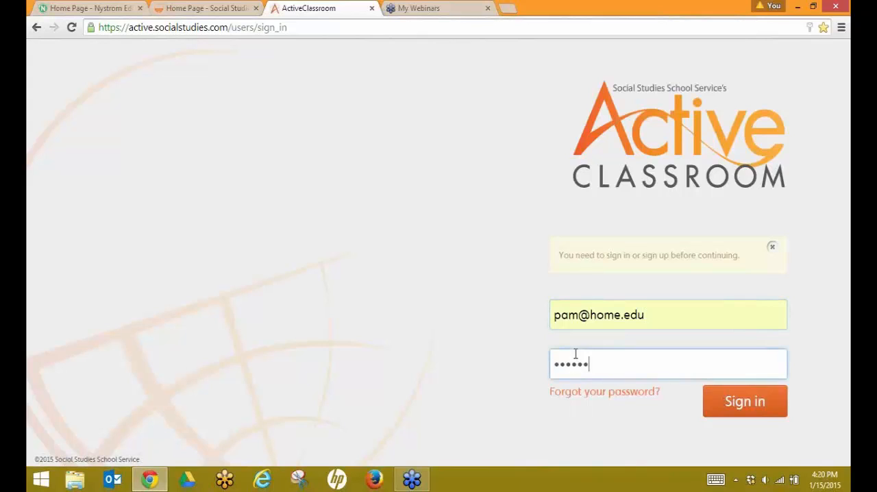
text(•)
key(Return)
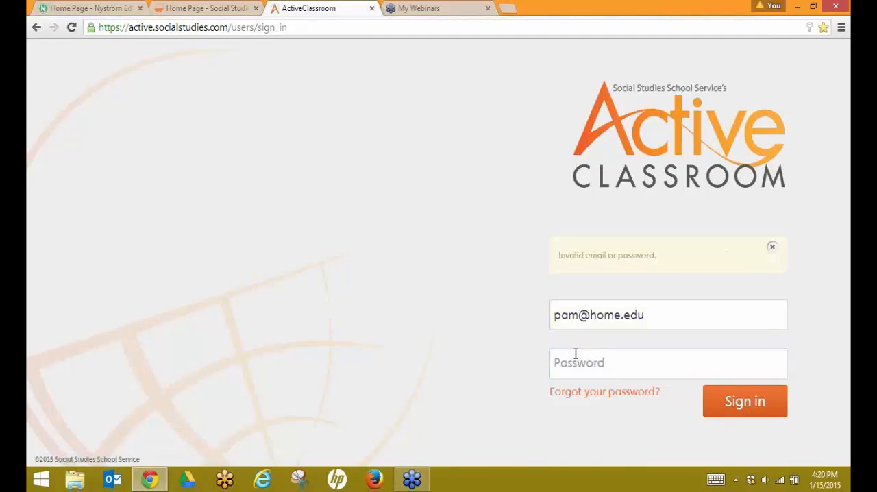
Step: Re-enter the account password and sign in
click(576, 354)
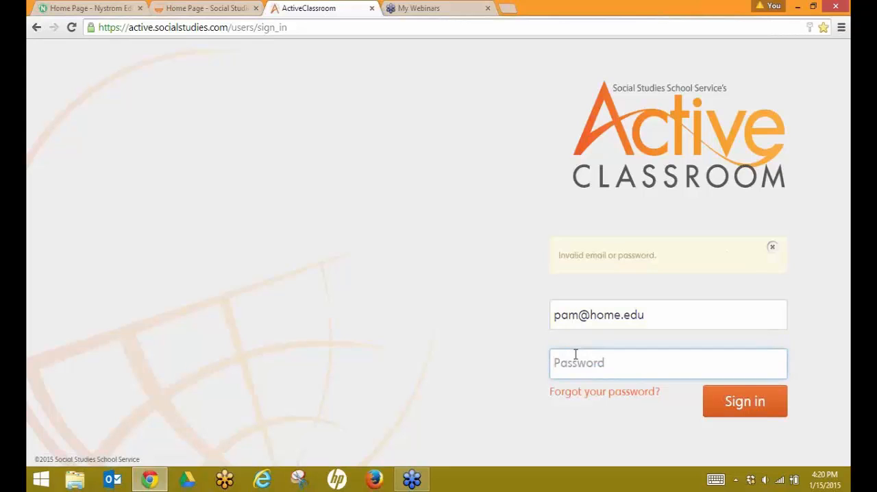
text(•••••)
key(Return)
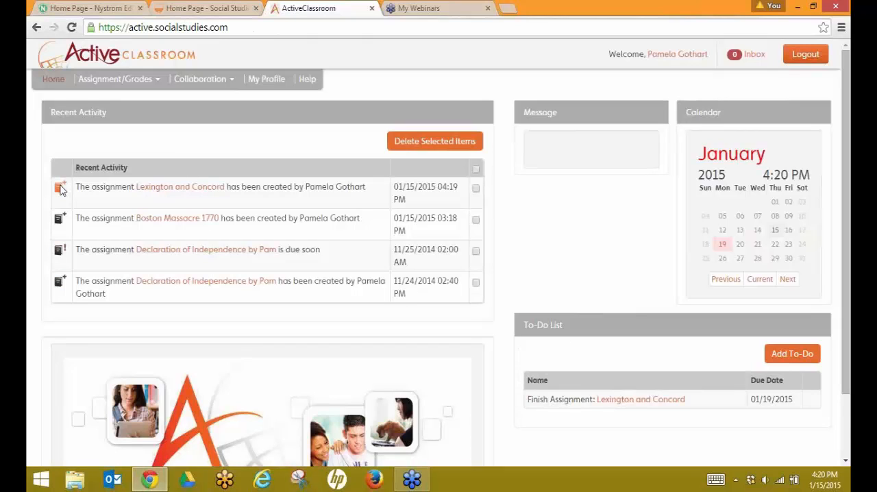
Step: Open the Lexington and Concord assignment and launch the Revolutionary War: The Opening Shots reading
click(163, 195)
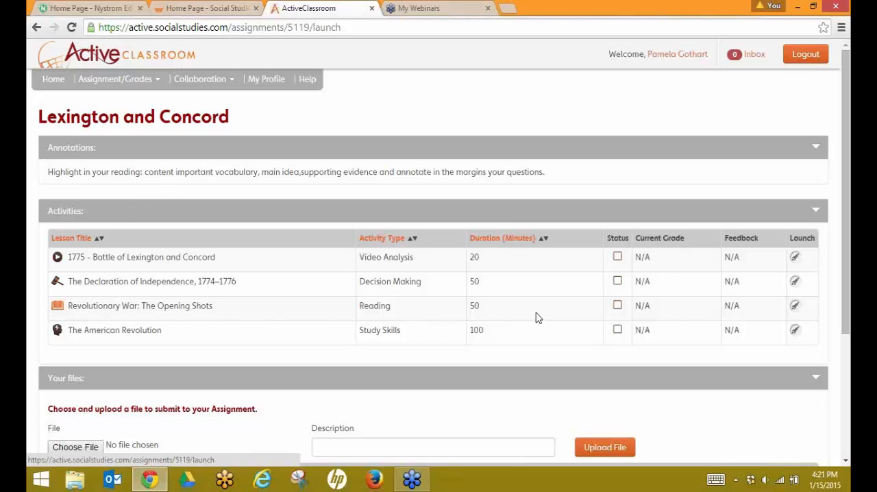
click(795, 307)
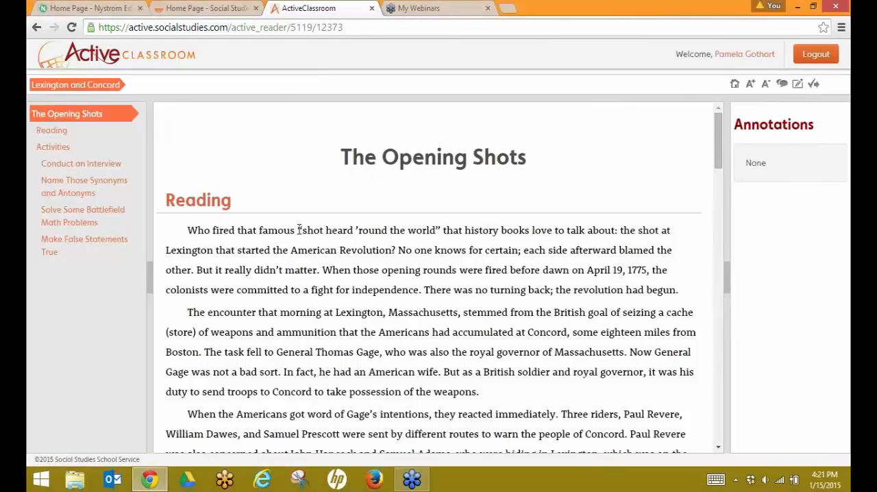
Step: Highlight the phrase “shot heard ’round the world” that history as a main idea annotation
drag(299, 229, 503, 231)
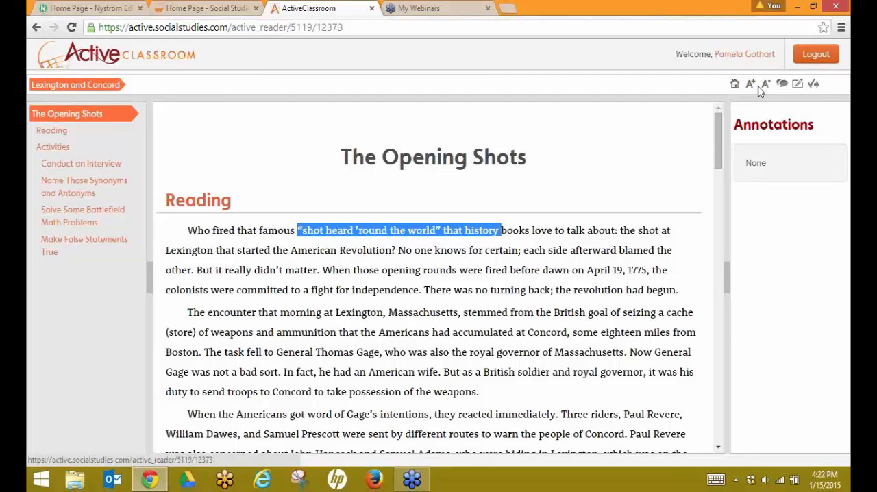
click(798, 87)
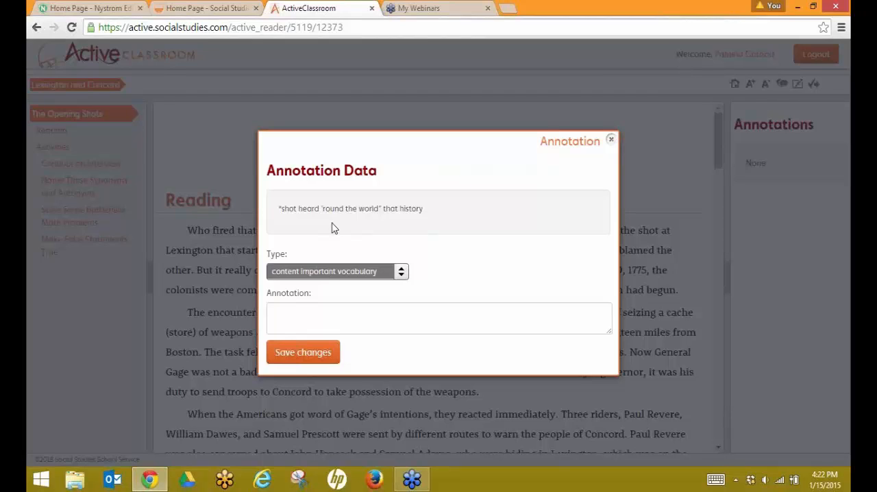
click(401, 274)
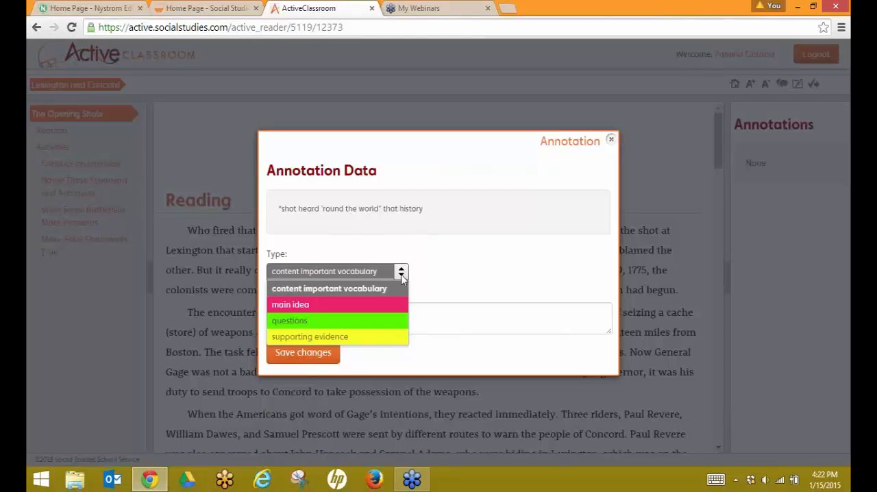
click(383, 311)
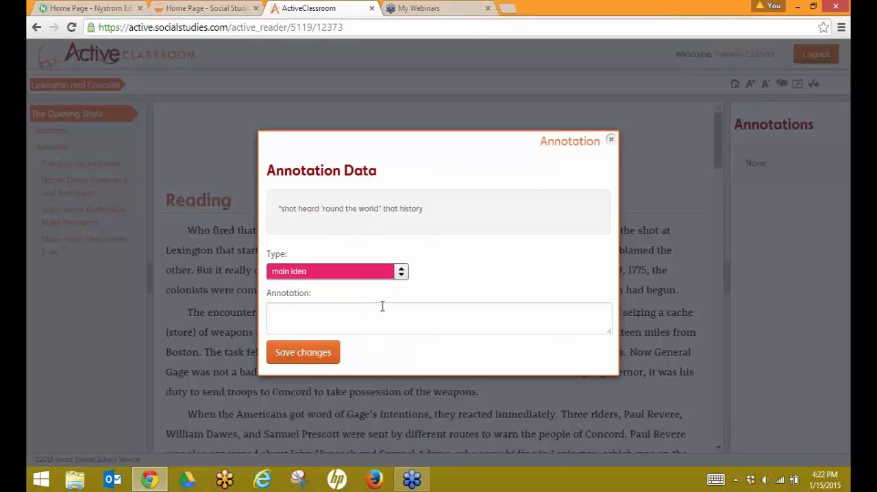
click(304, 354)
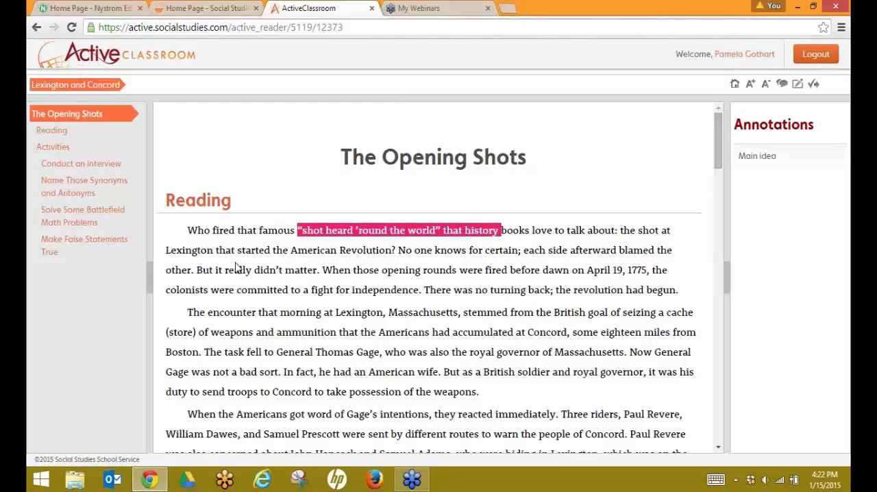
Step: Highlight “When those opening rounds were fired before dawn on April 19, 1775,” as content important vocabulary
drag(198, 271, 396, 277)
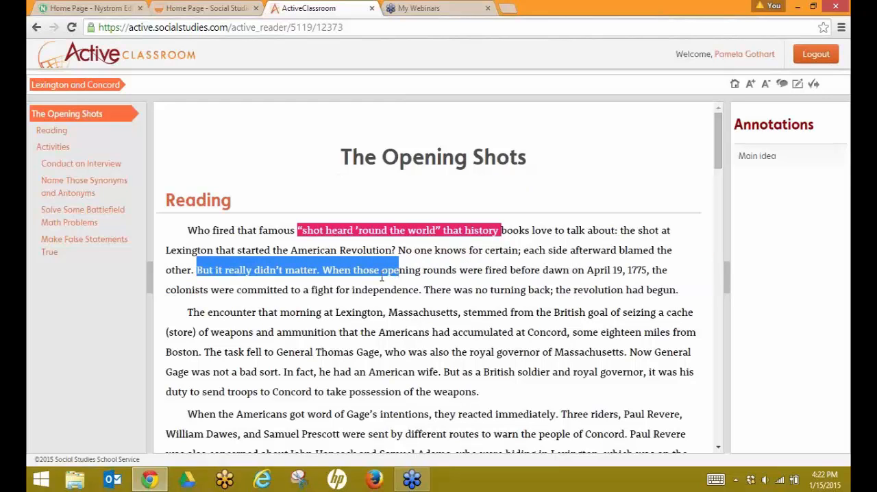
click(383, 279)
drag(323, 269, 649, 272)
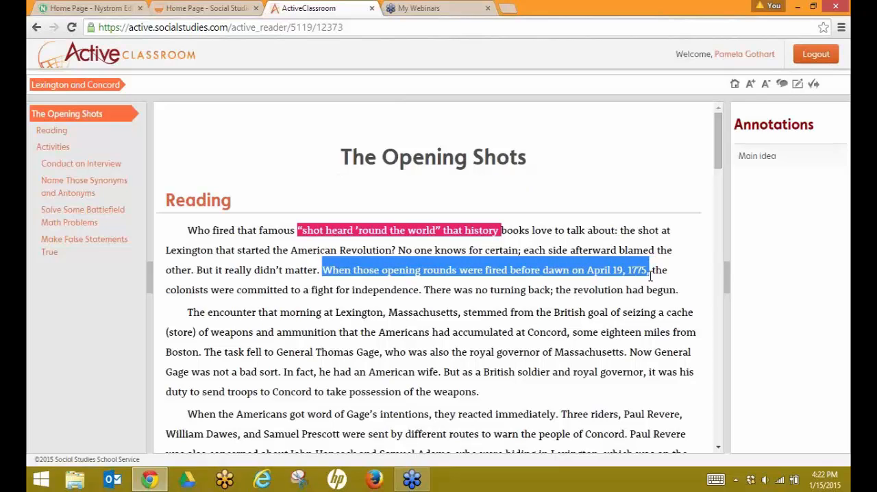
click(798, 83)
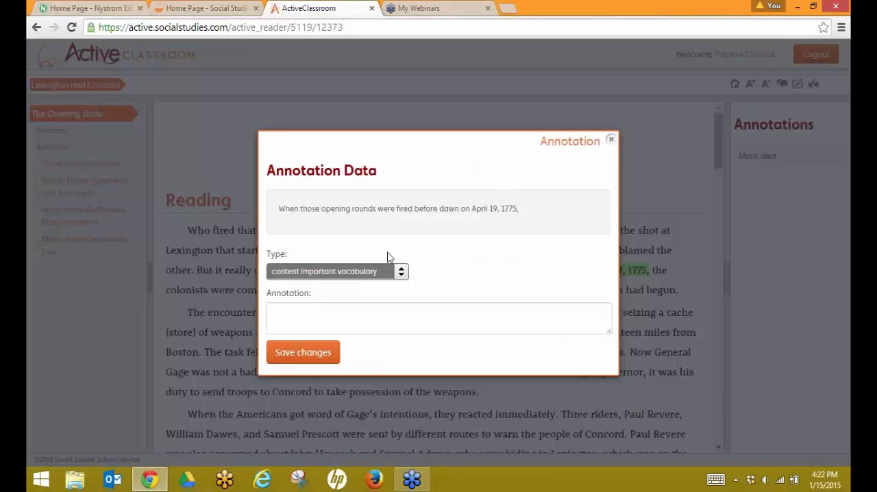
click(308, 354)
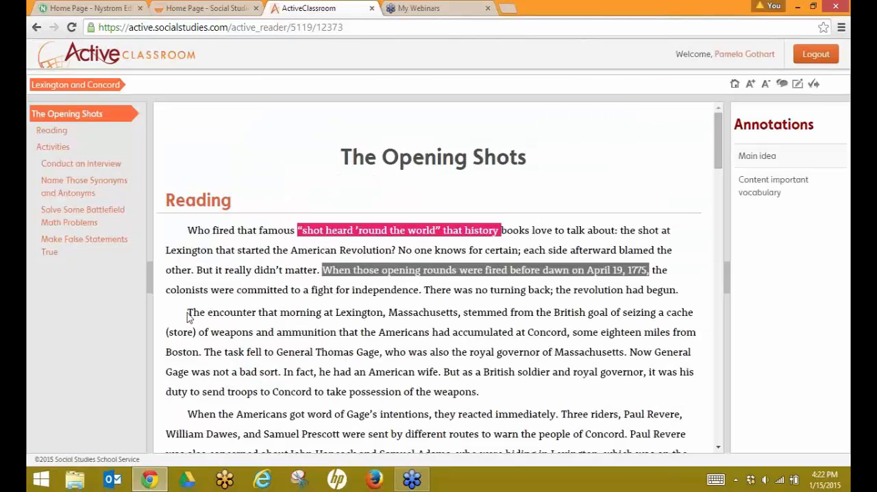
Step: Highlight “The encounter that morning at Lexington, Massachusetts” as questions with the annotation I dont' understand
drag(187, 312, 463, 311)
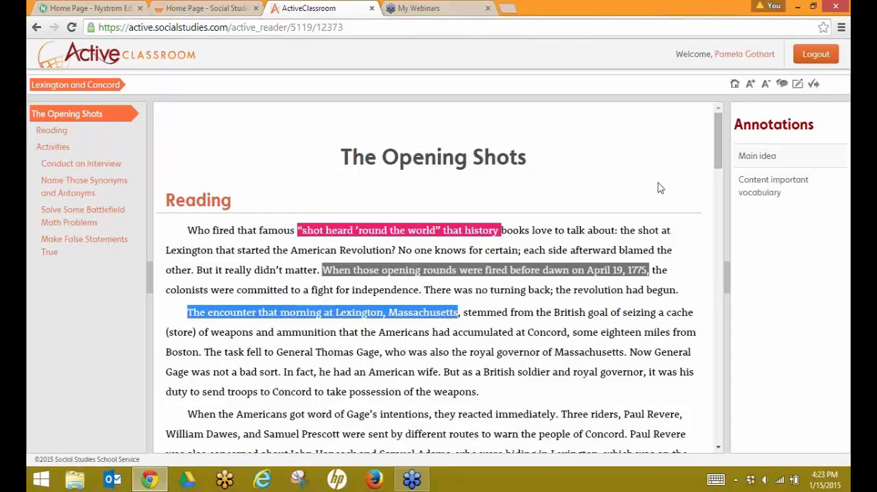
click(798, 85)
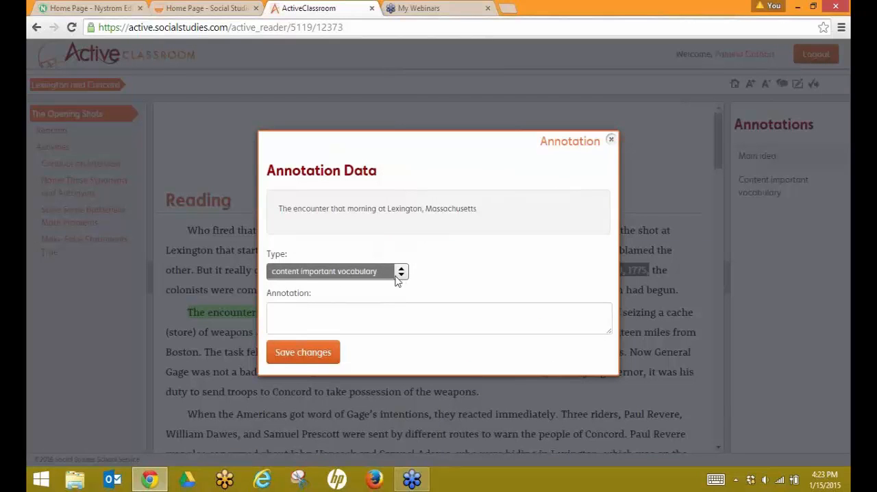
click(400, 276)
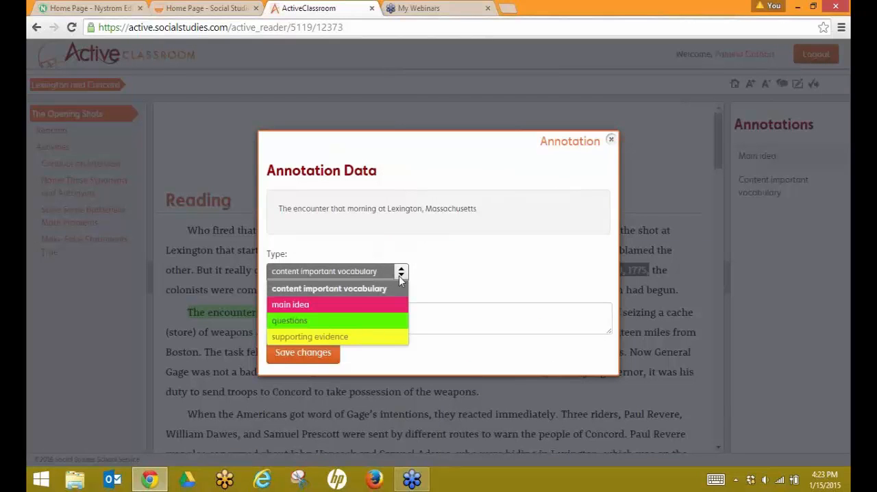
click(386, 325)
click(336, 308)
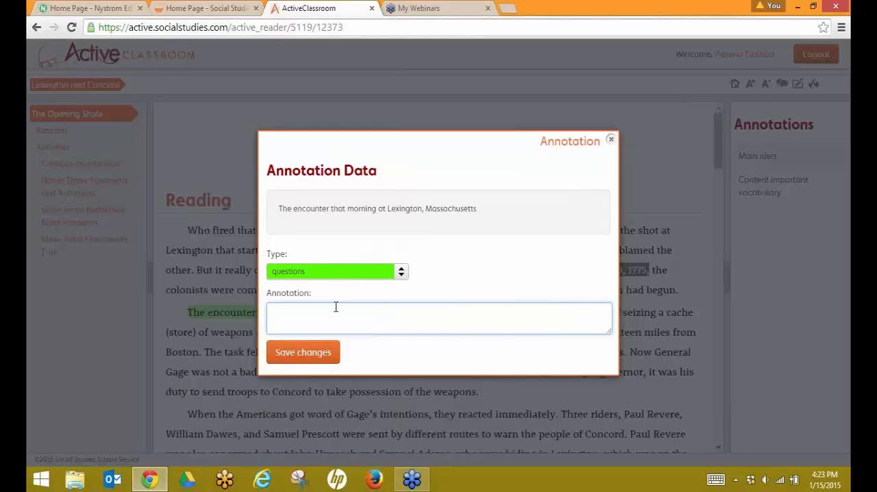
text(I dont' understand)
key(Return)
click(282, 348)
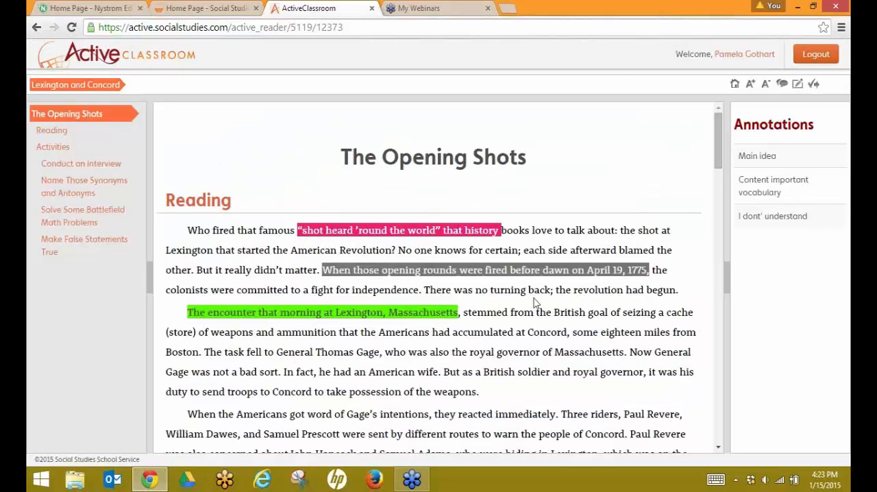
Step: Highlight “turning back” in the reading and save it as a supporting evidence annotation
drag(493, 290, 552, 291)
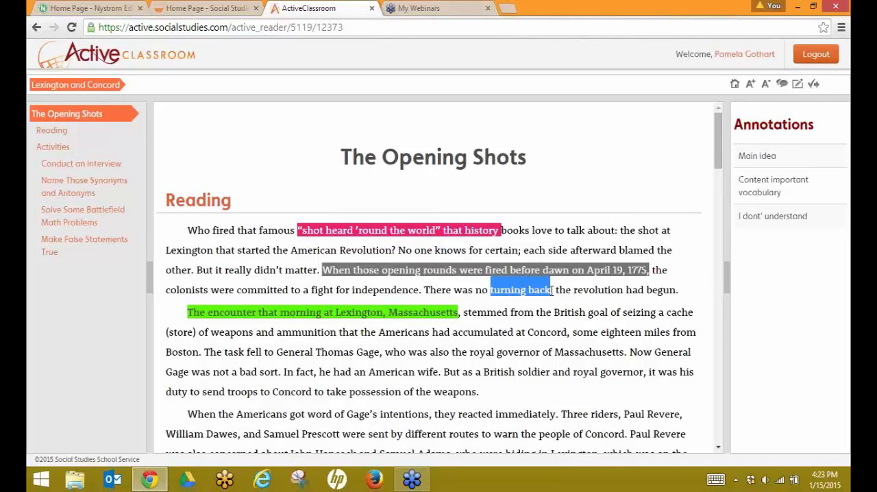
click(813, 83)
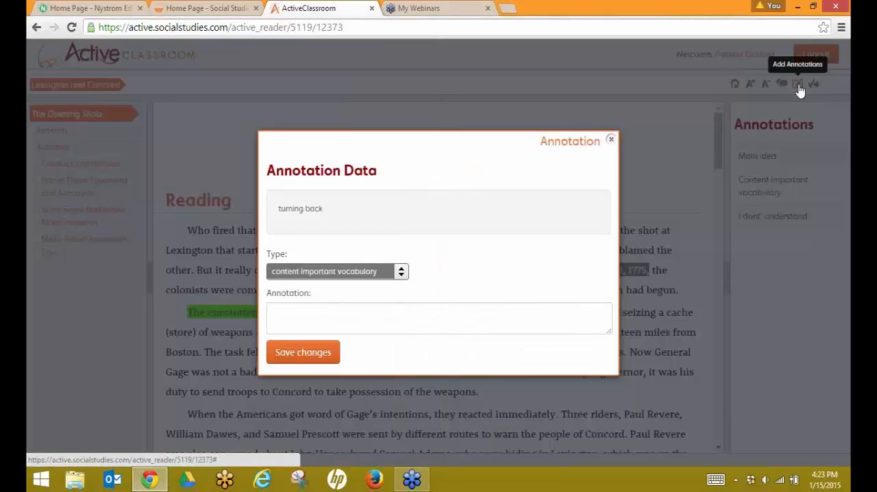
click(402, 274)
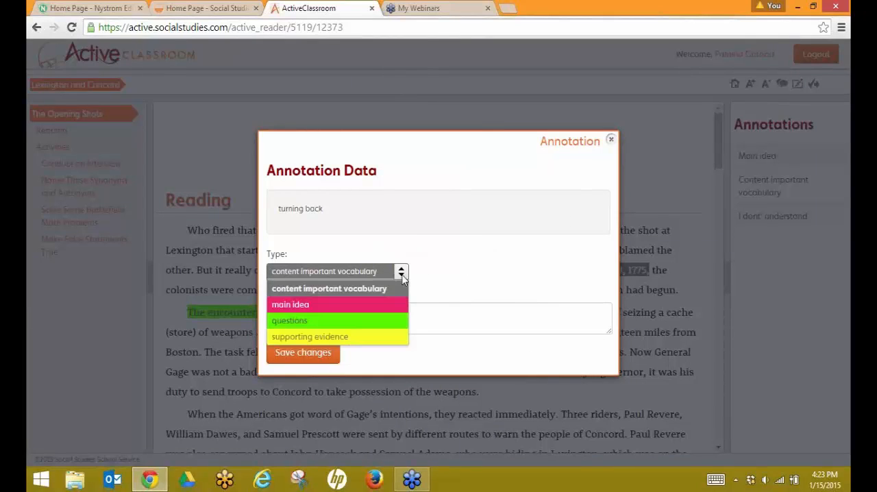
click(386, 336)
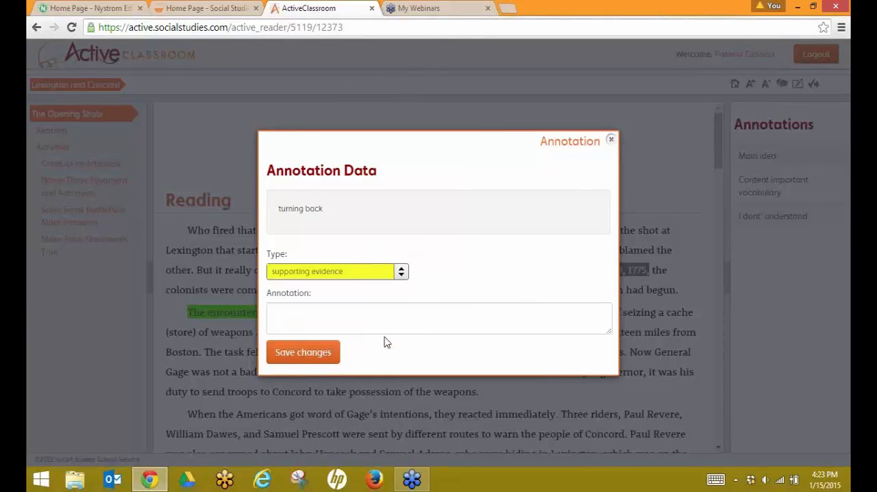
click(289, 357)
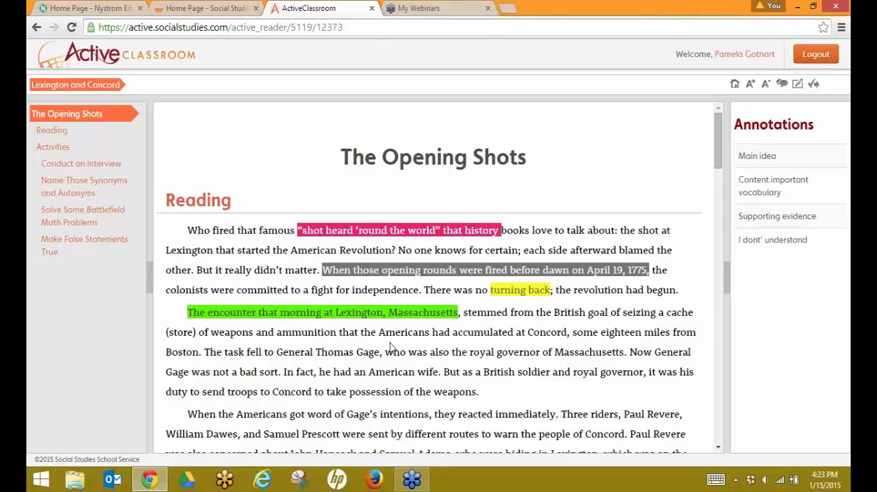
Step: Log out and sign back in as the teacher with the account e-mail and password
click(808, 60)
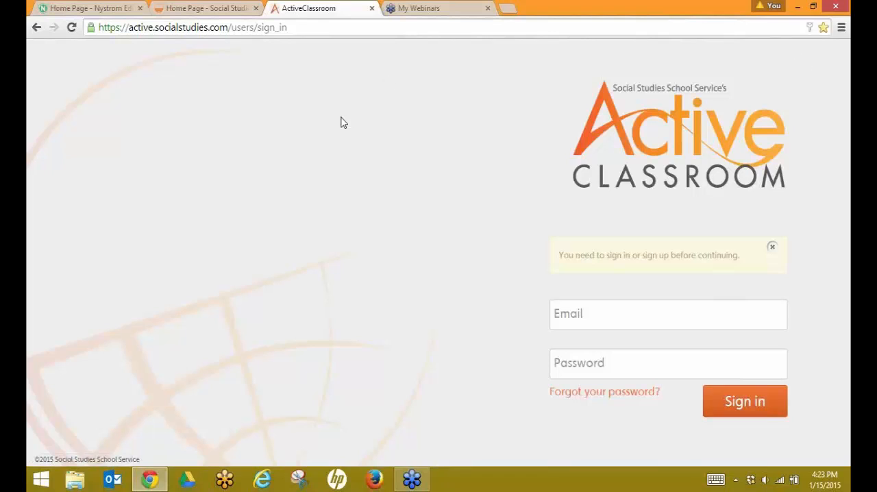
click(564, 315)
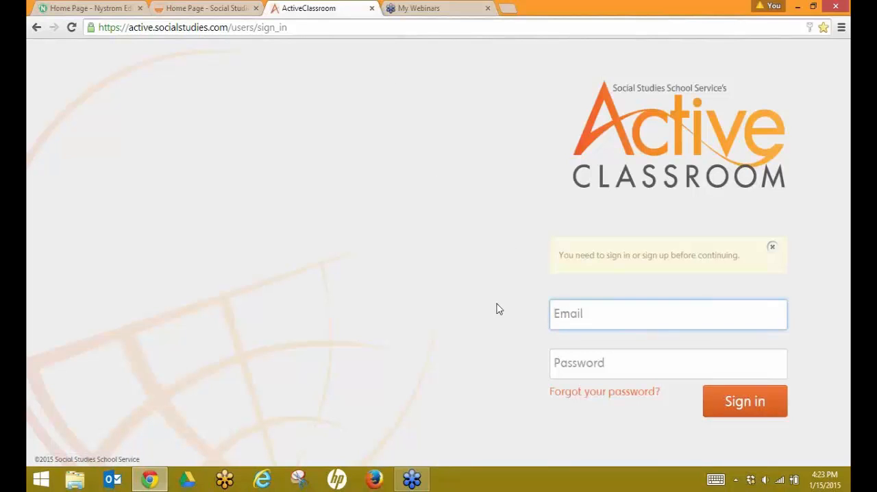
text(pam,)
key(BackSpace)
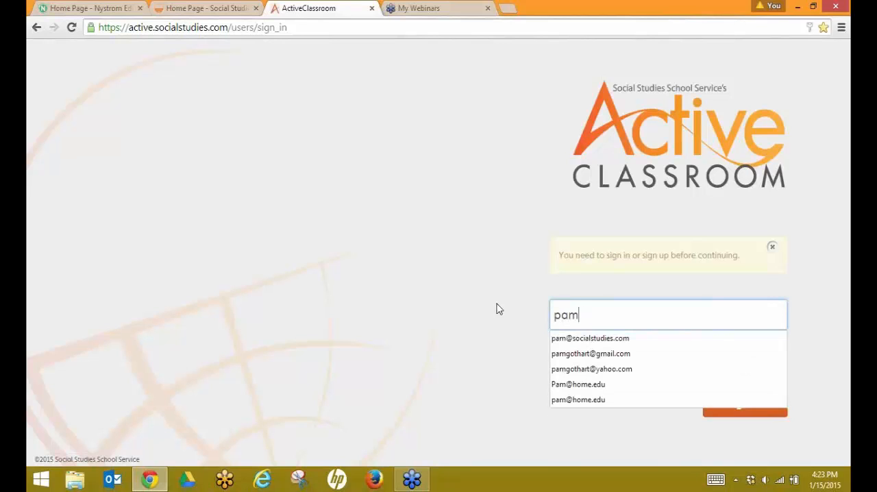
click(563, 344)
click(577, 371)
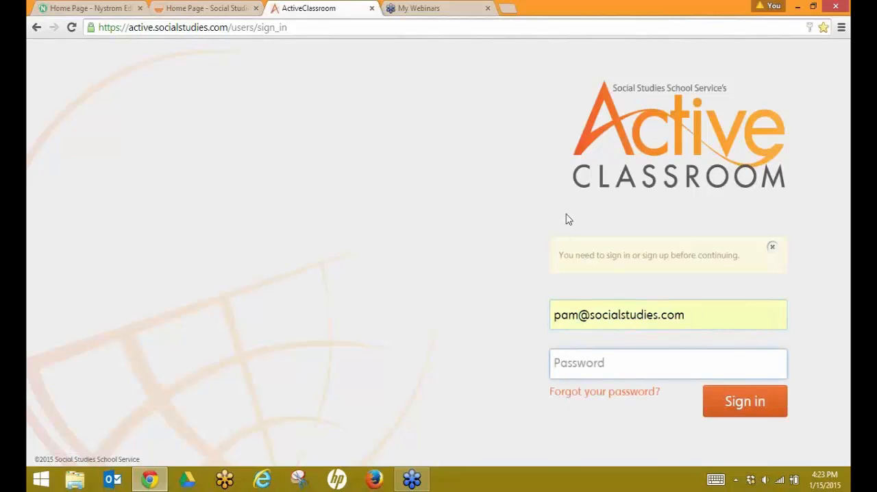
text(p)
double_click(722, 306)
drag(721, 307, 454, 324)
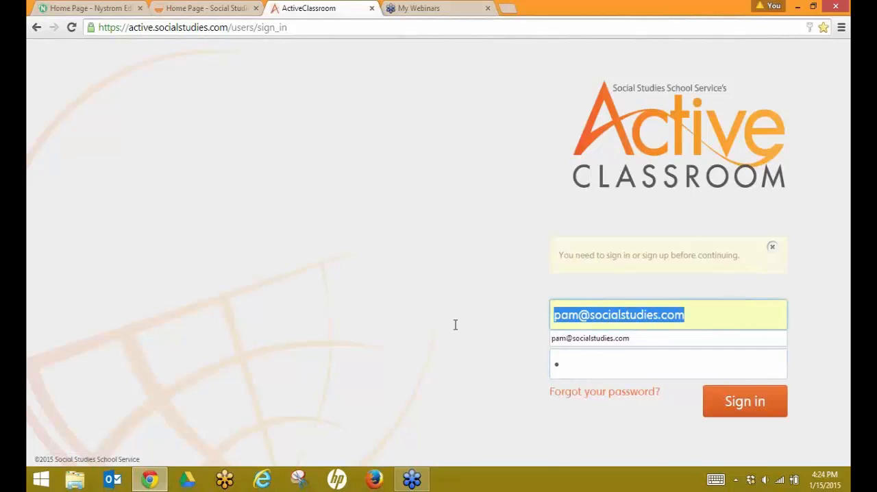
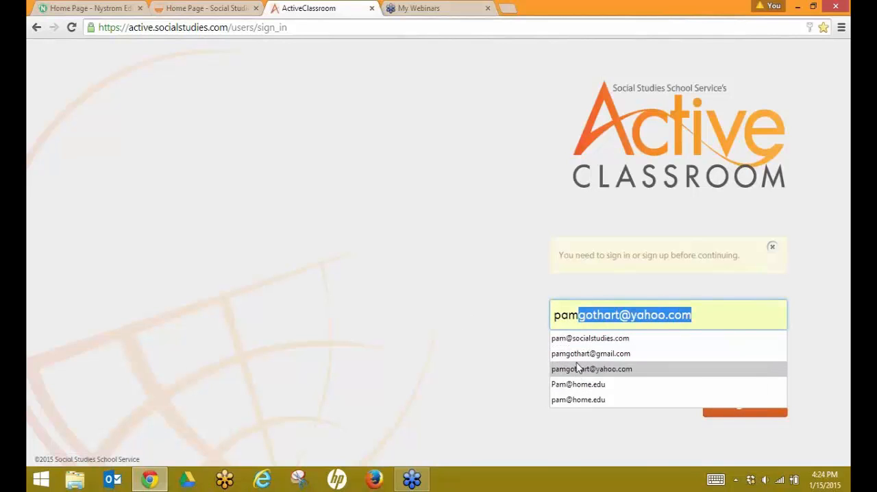
click(572, 354)
click(572, 358)
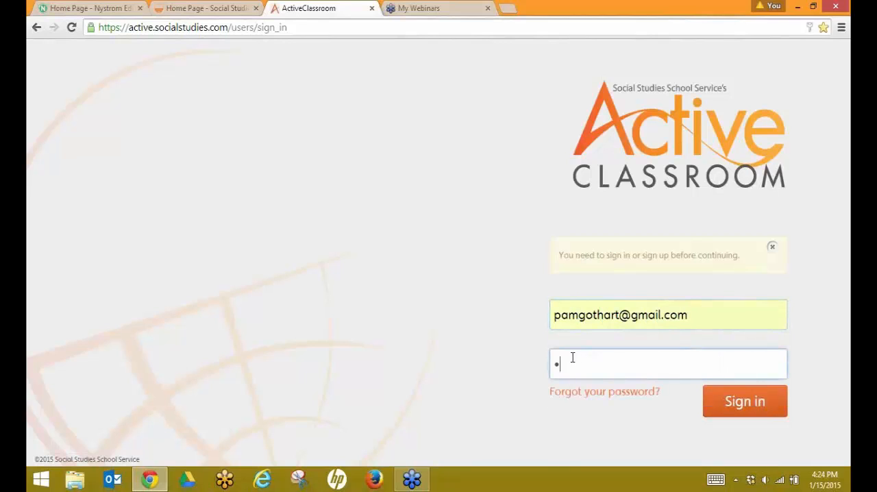
key(BackSpace)
text(••••••••••••)
key(Return)
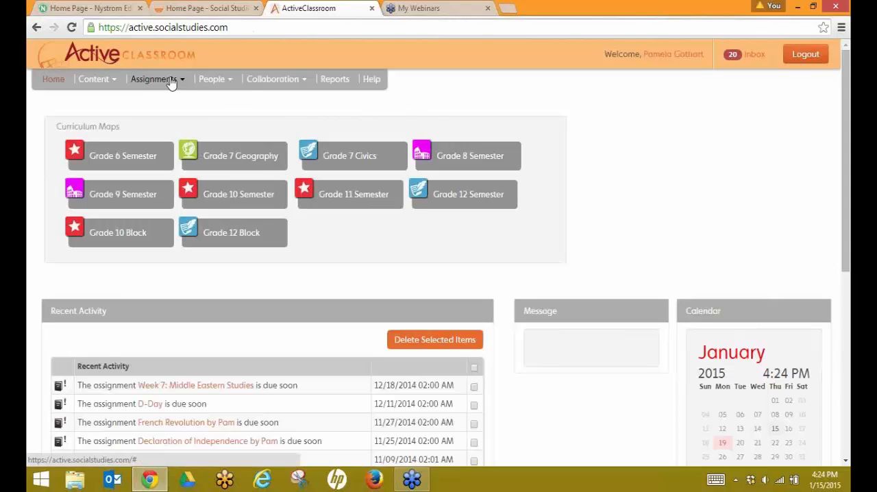
Step: Open the grading page for the Lexington and Concord assignment from the Grade/Edit/Link to Activities list
click(127, 79)
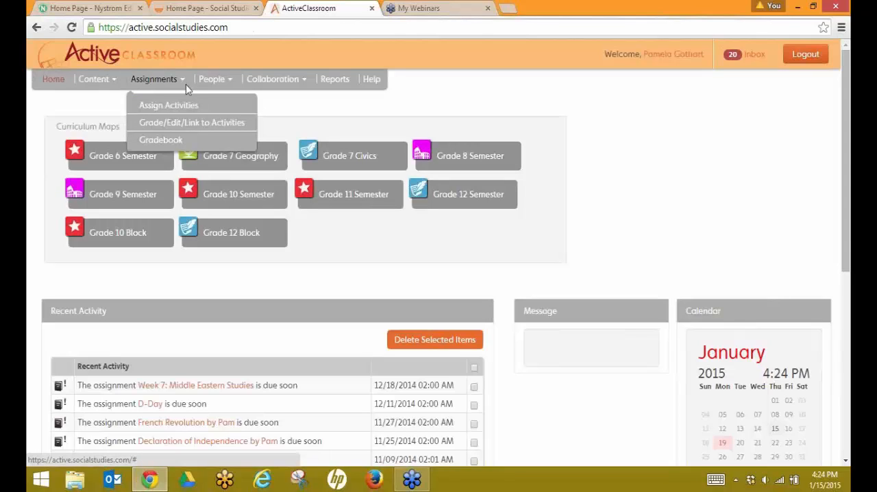
click(176, 124)
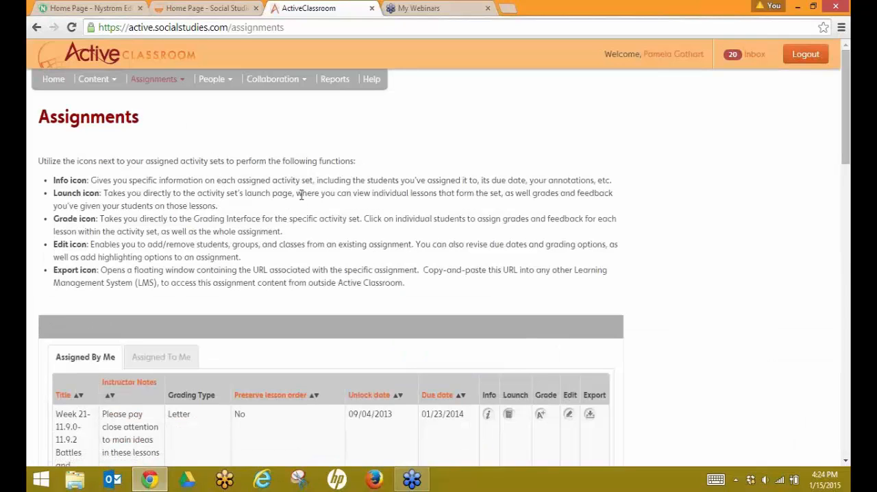
scroll(351, 192, down, 2)
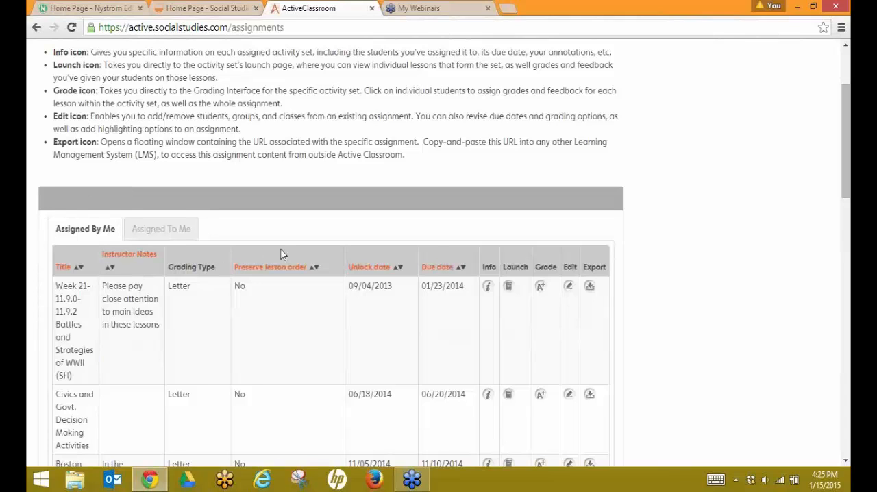
scroll(281, 250, down, 4)
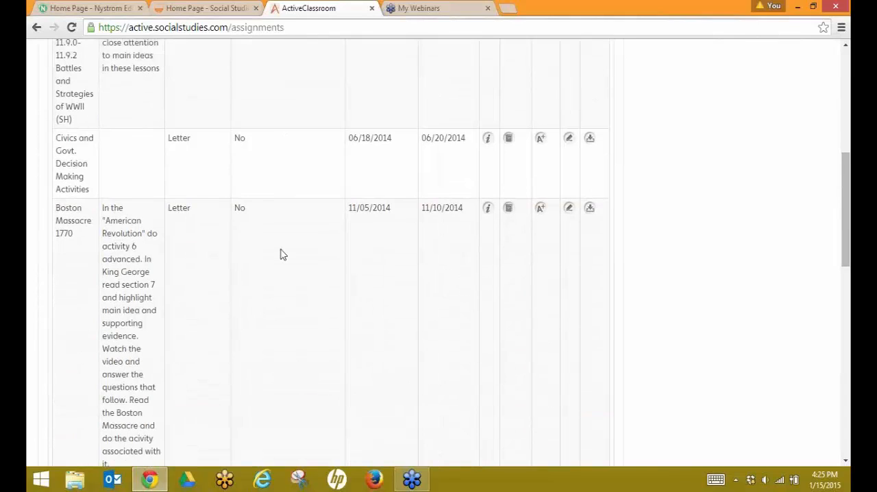
scroll(283, 254, down, 4)
scroll(283, 254, down, 4)
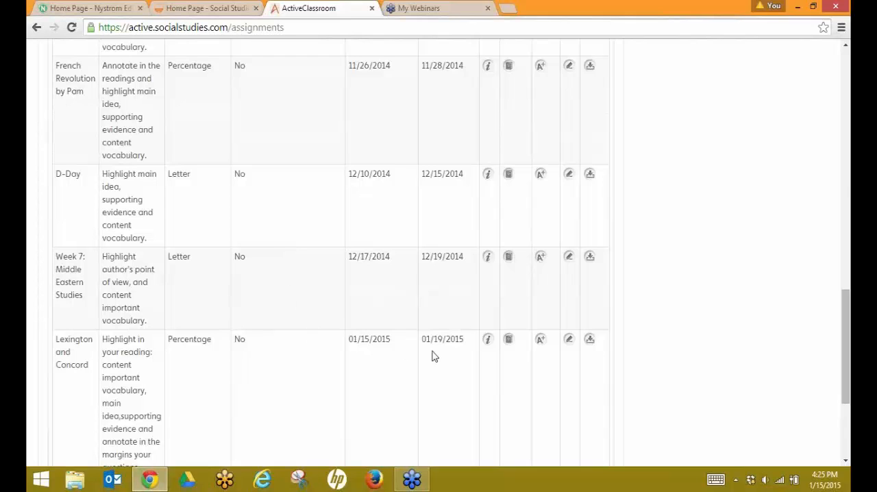
click(540, 343)
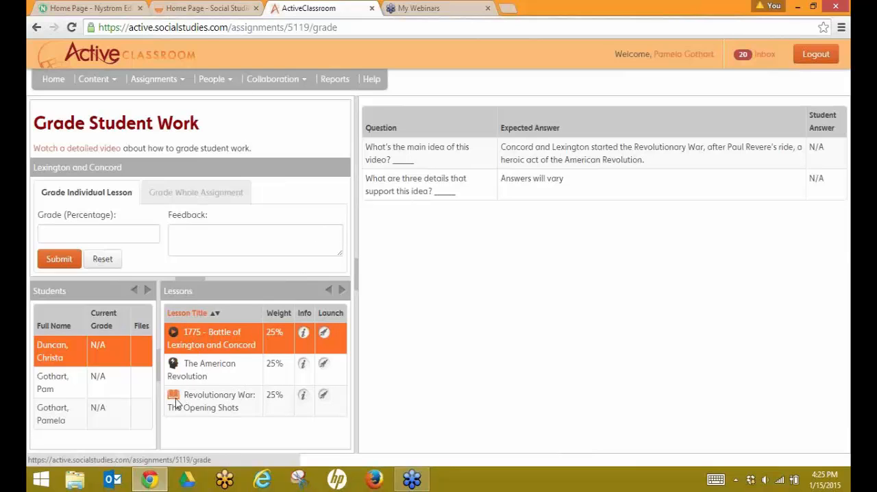
Step: Launch the Revolutionary War: The Opening Shots reading for the first listed student and return to the grading tab
click(220, 396)
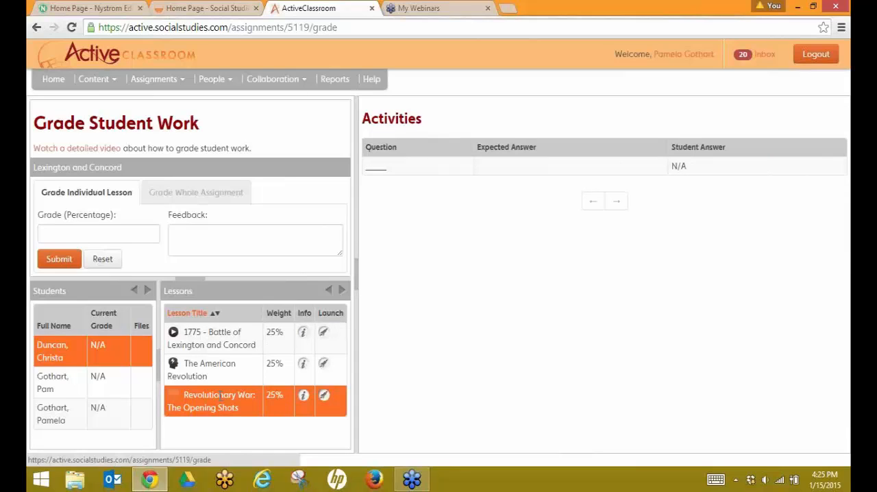
click(324, 398)
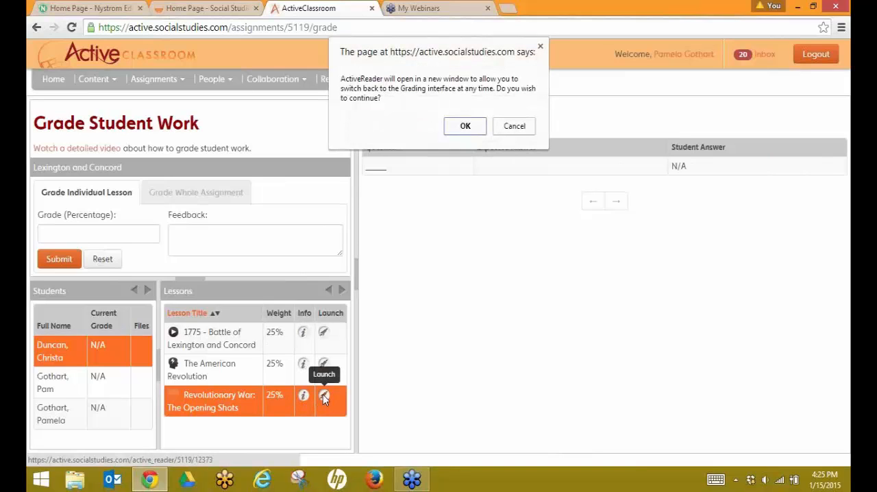
click(466, 125)
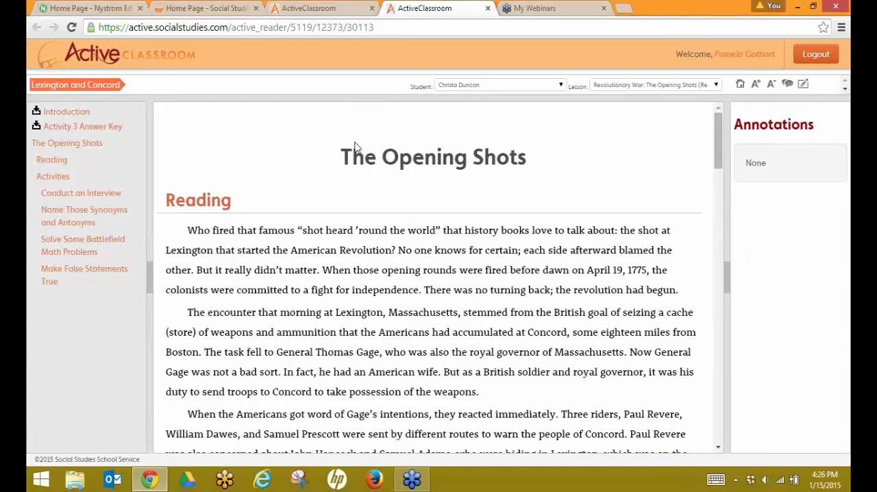
click(488, 9)
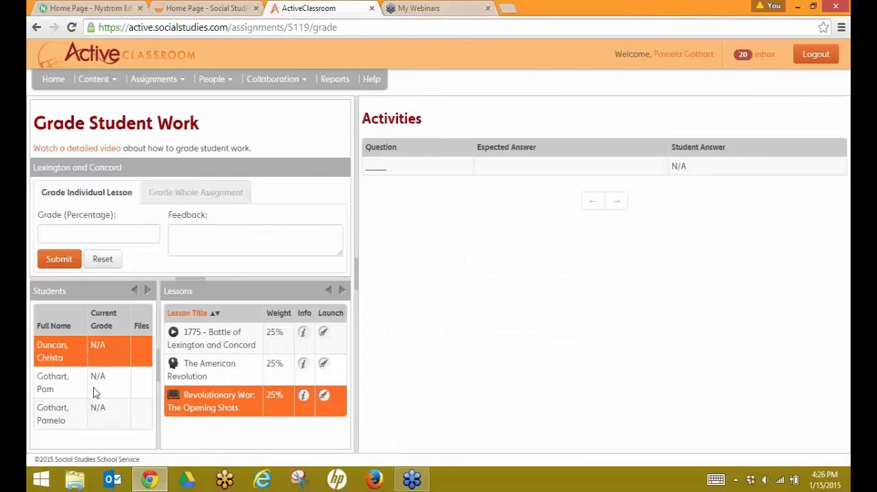
Step: Select the last student in the list and launch their Revolutionary War: The Opening Shots reading
click(63, 415)
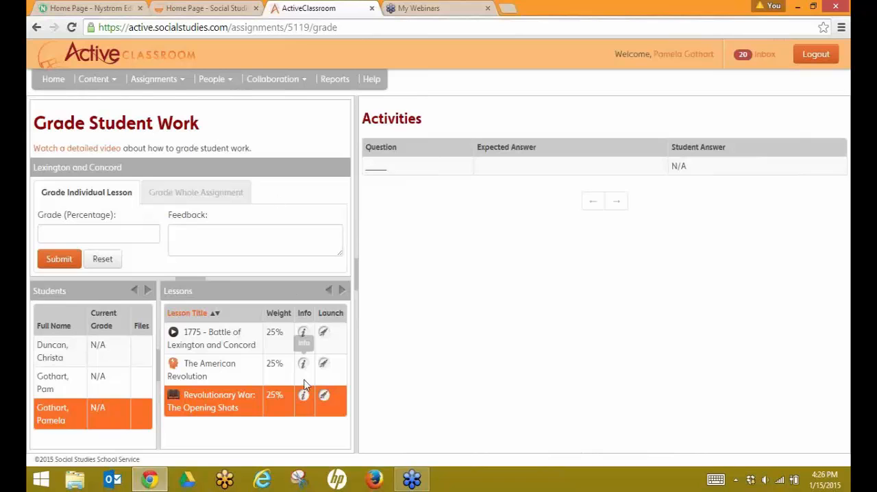
click(322, 394)
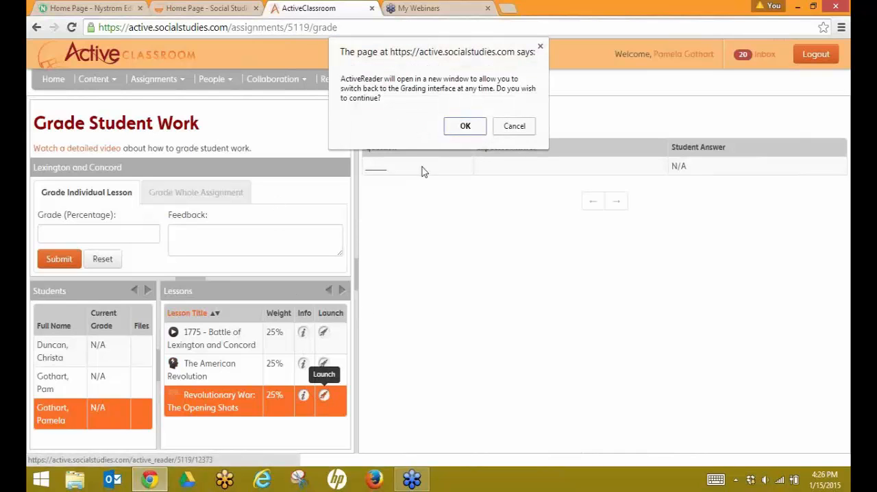
click(465, 126)
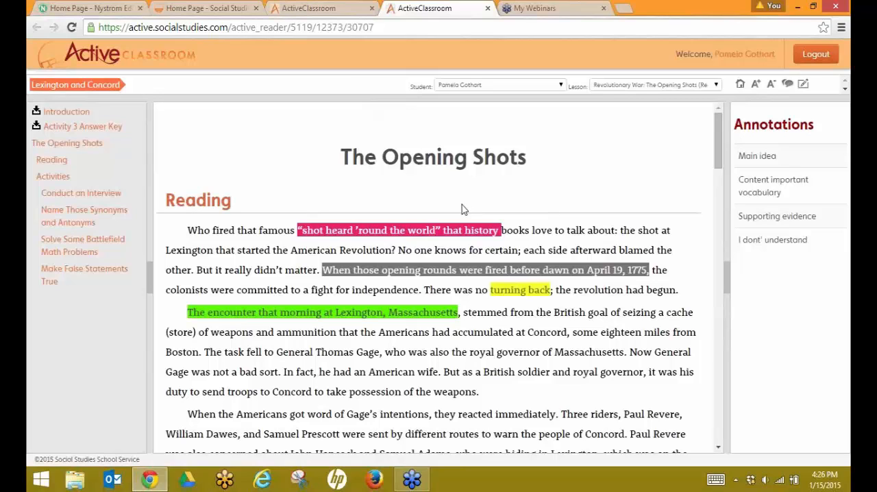
Step: Add the teacher's annotation “Great Call!!!” to the highlighted “When those opening rounds…” passage and save it
click(349, 277)
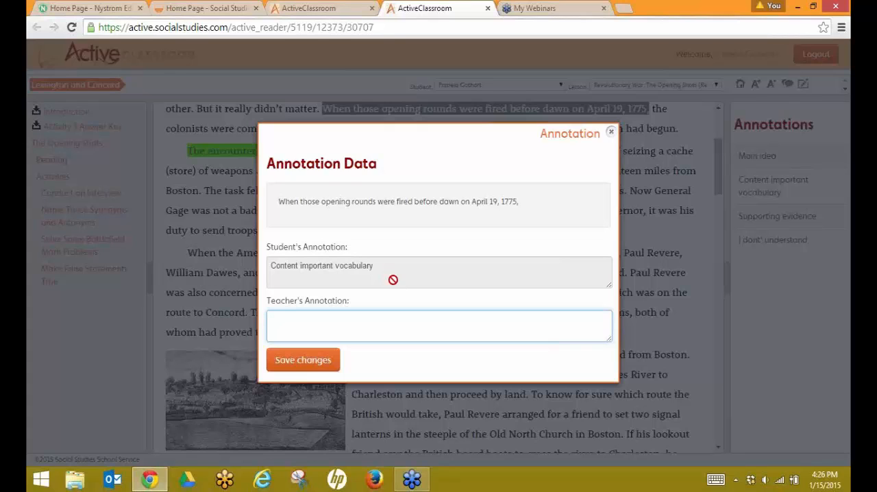
text(Creat)
key(BackSpace)
key(BackSpace)
key(BackSpace)
key(BackSpace)
key(BackSpace)
key(BackSpace)
text(Great Call!!!)
click(321, 358)
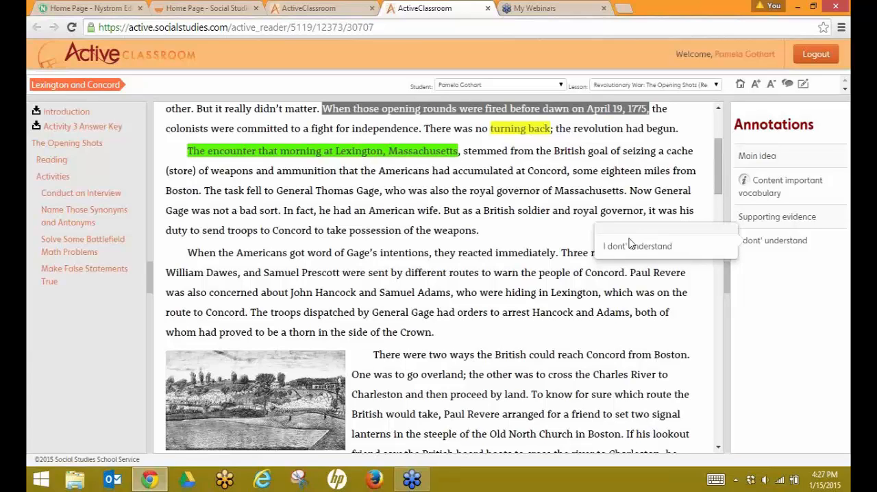
Step: Open the Help page from the grading tab and browse it, expanding the Programs in Active Classroom FAQ section
click(486, 9)
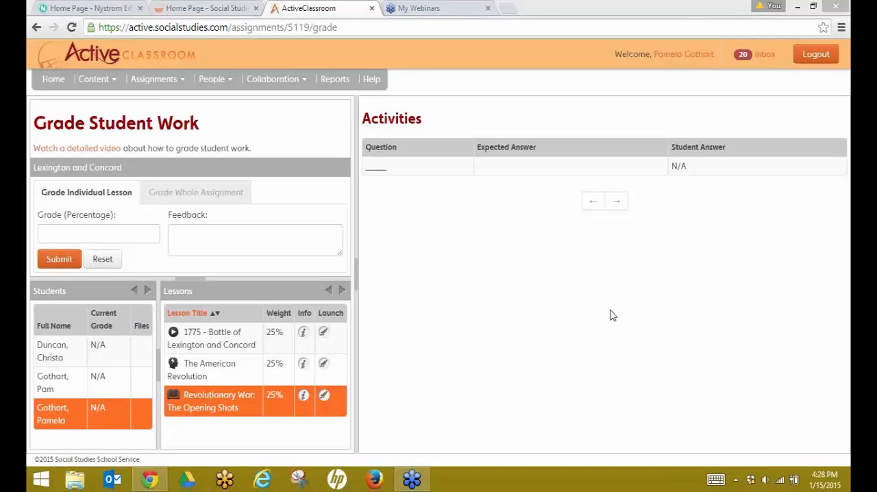
click(376, 81)
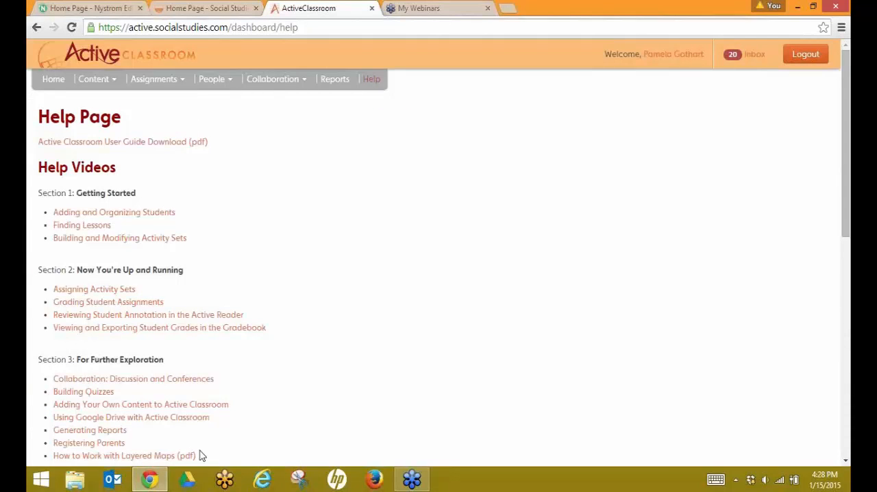
scroll(226, 442, down, 2)
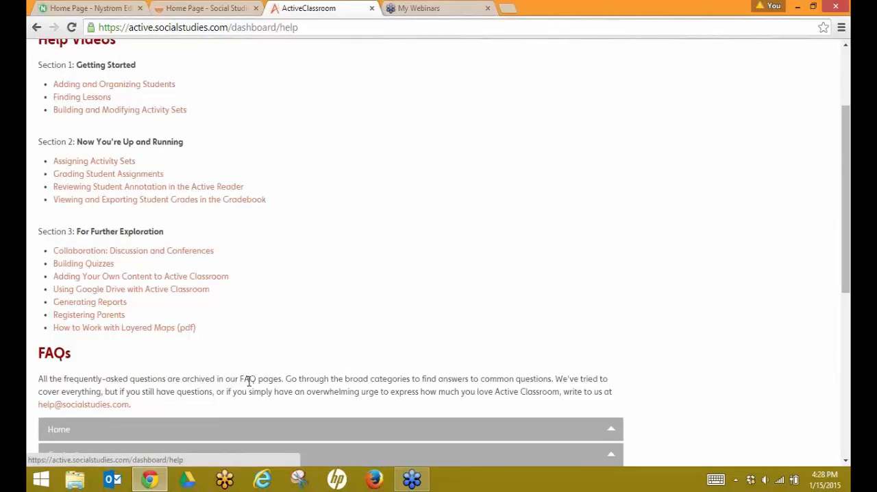
scroll(248, 381, down, 3)
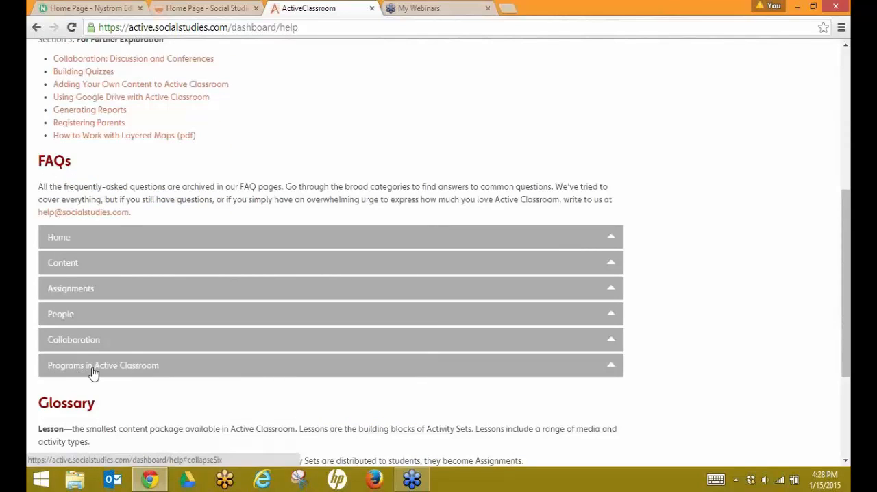
click(102, 372)
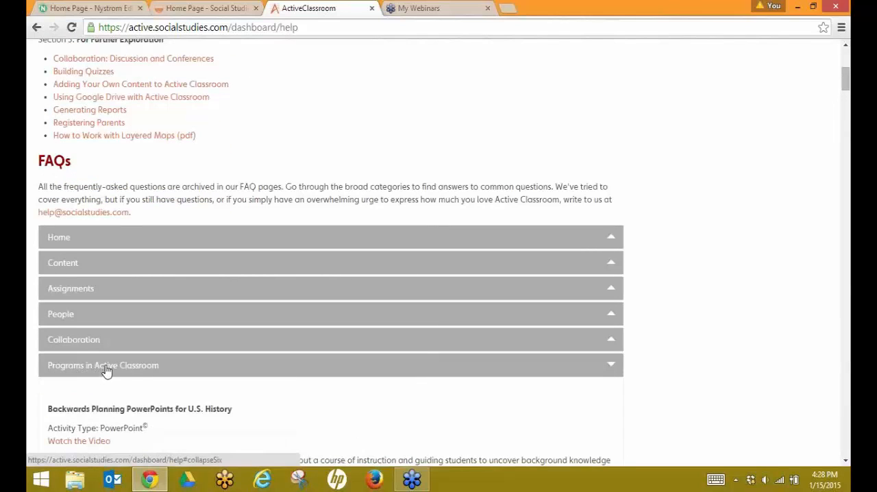
scroll(113, 368, down, 2)
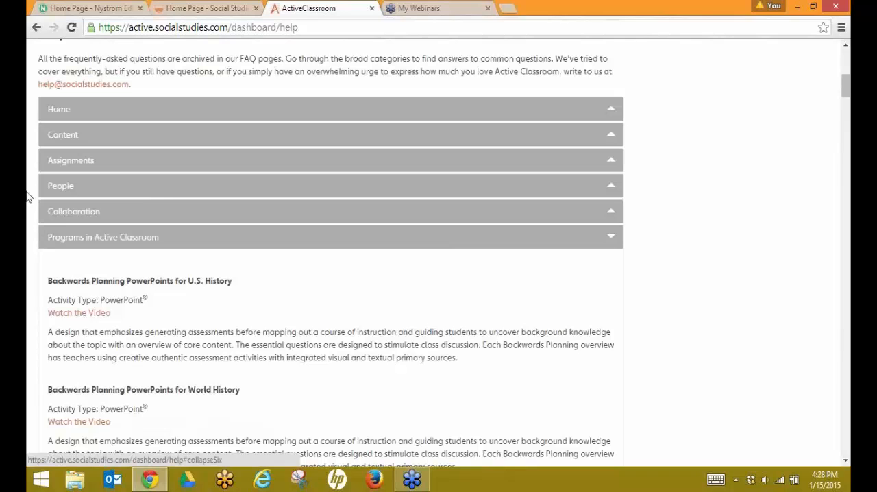
scroll(64, 160, up, 1)
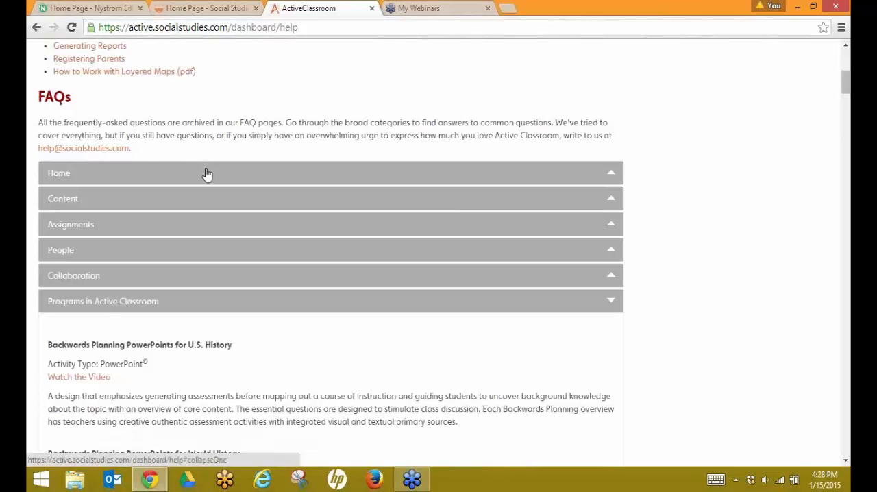
scroll(208, 174, up, 5)
scroll(209, 175, up, 1)
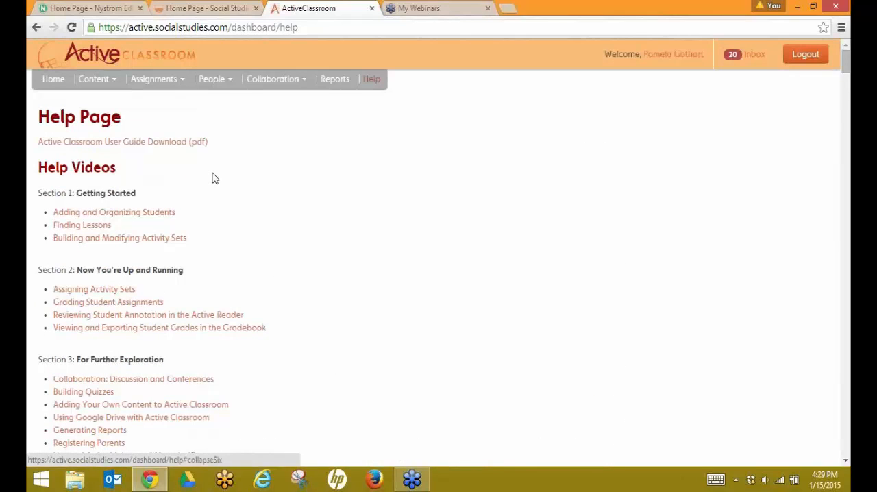